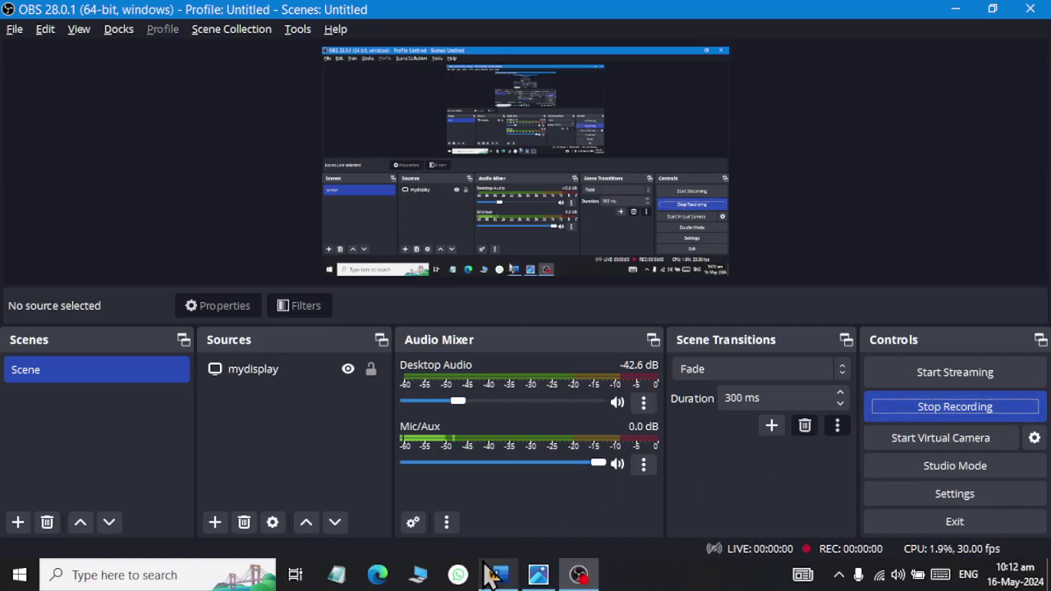
- Set the blank Word page to landscape orientation and zoom out to 70% to see the whole page
left_click(497, 575)
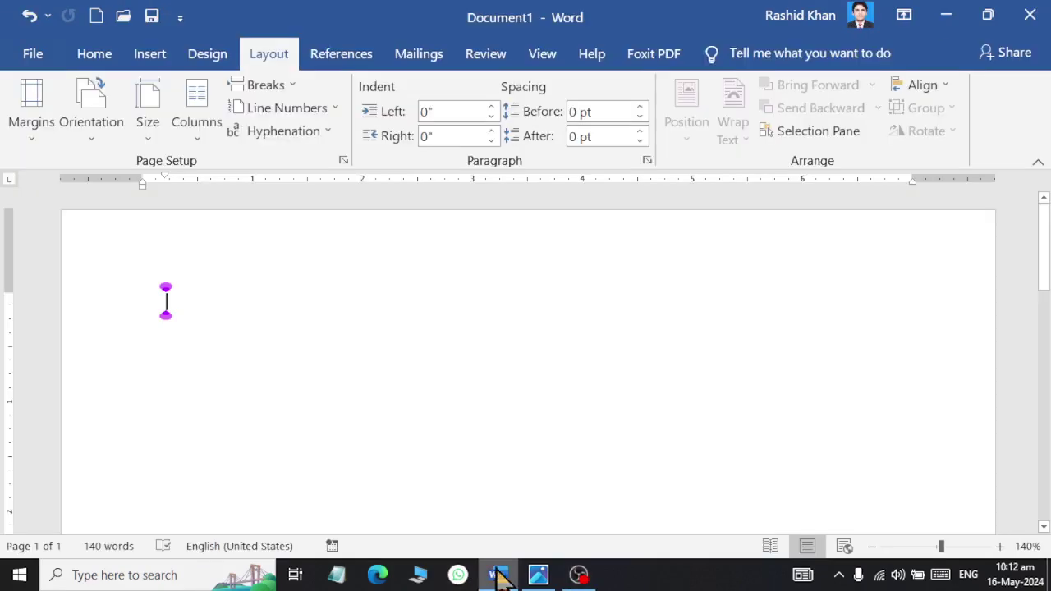
left_click(195, 140)
left_click(107, 139)
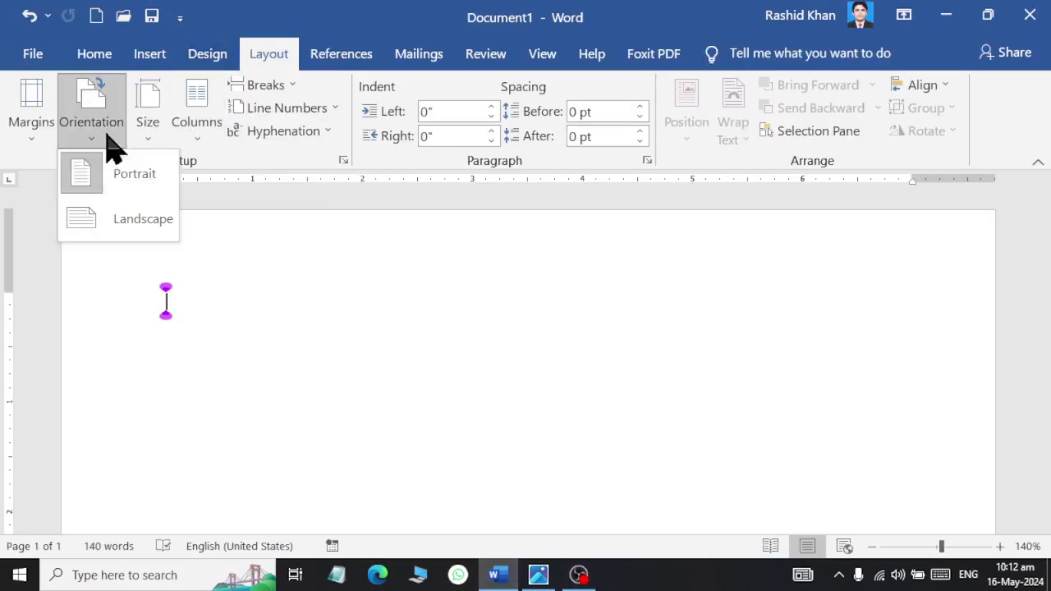
left_click(136, 228)
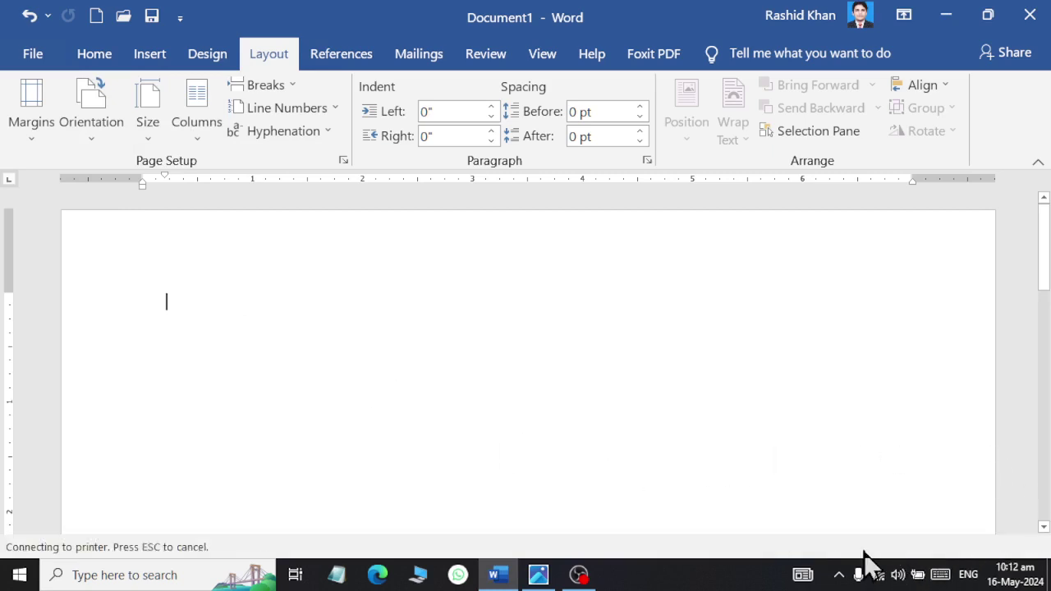
scroll(890, 362, "down", 5)
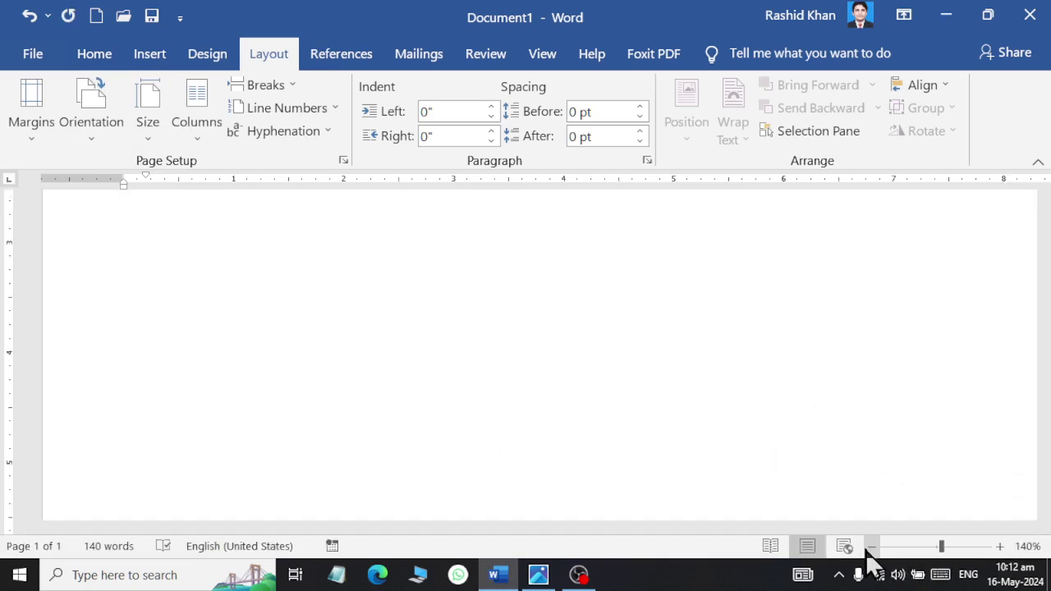
left_click(869, 547)
left_click(869, 547)
left_click(868, 547)
left_click(868, 547)
left_click(869, 547)
left_click(869, 547)
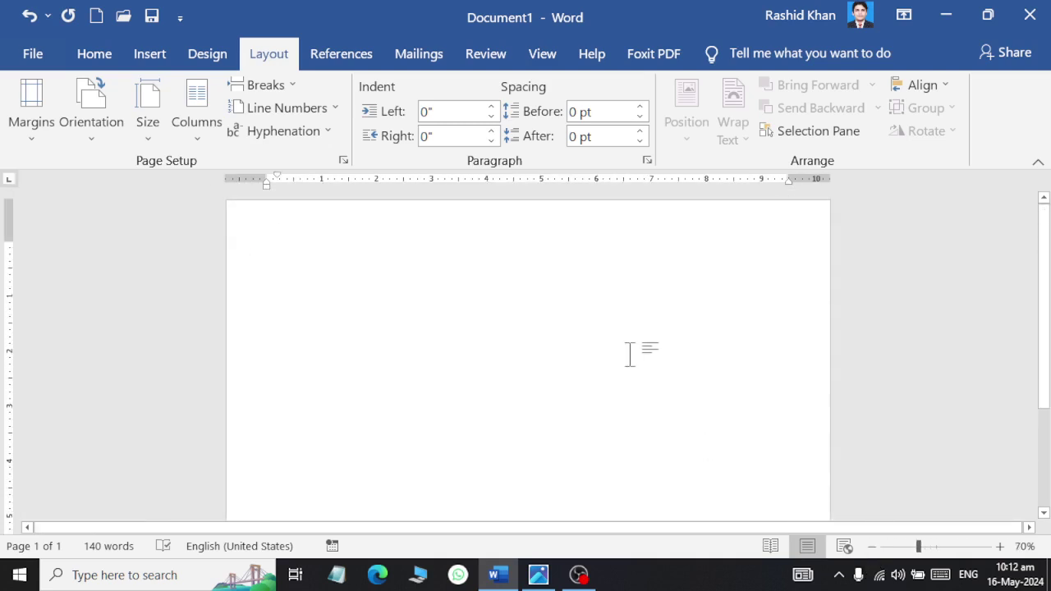
- View the reference certificate image Shape Assignment6.jpg in Photos
left_click(538, 575)
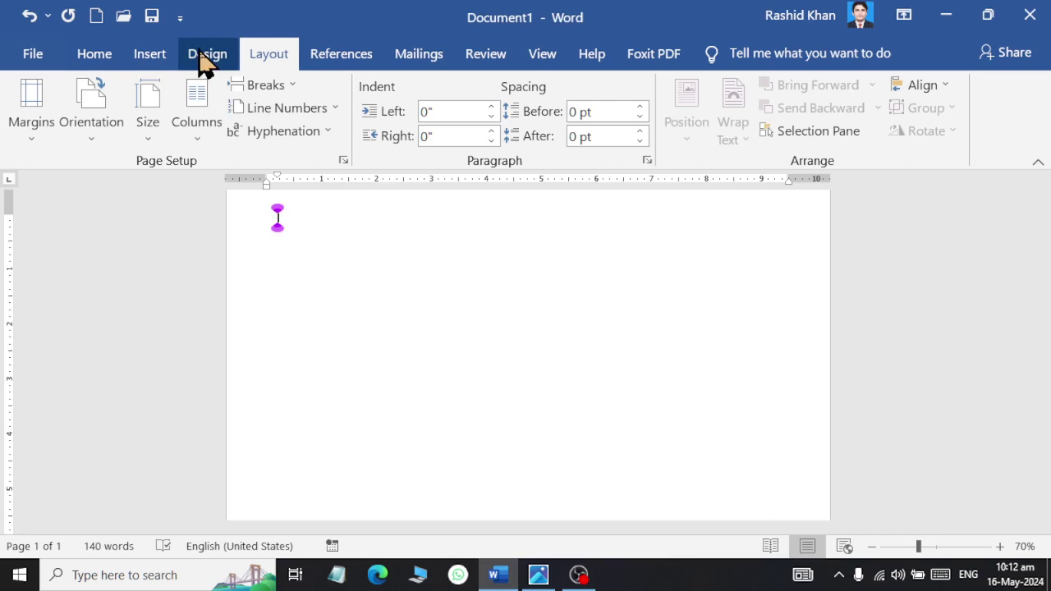
- Give the page background a two-colour gradient fill, with a light first colour and a grey second colour
left_click(203, 57)
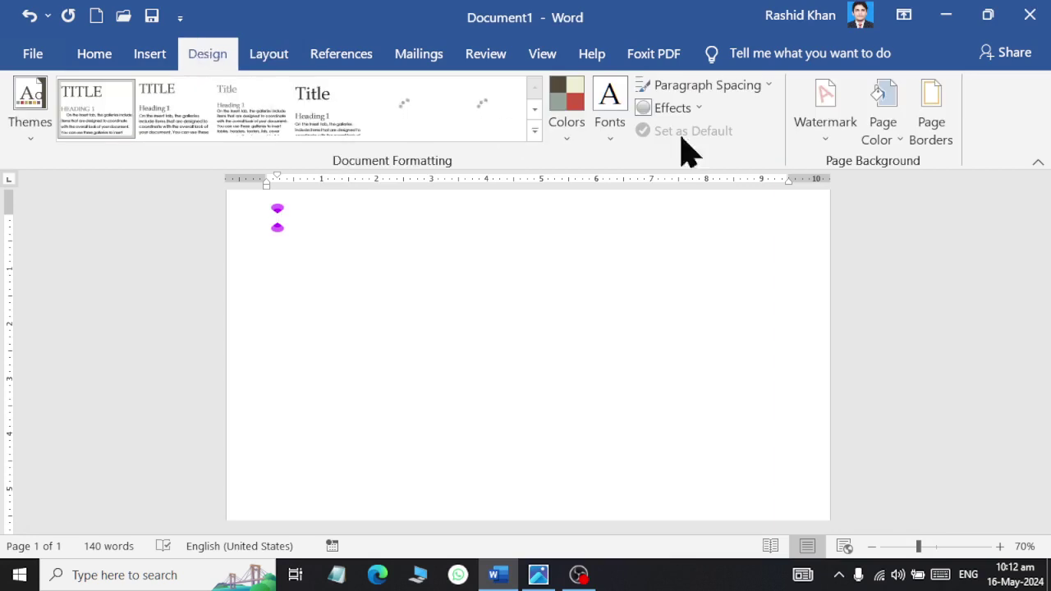
left_click(901, 141)
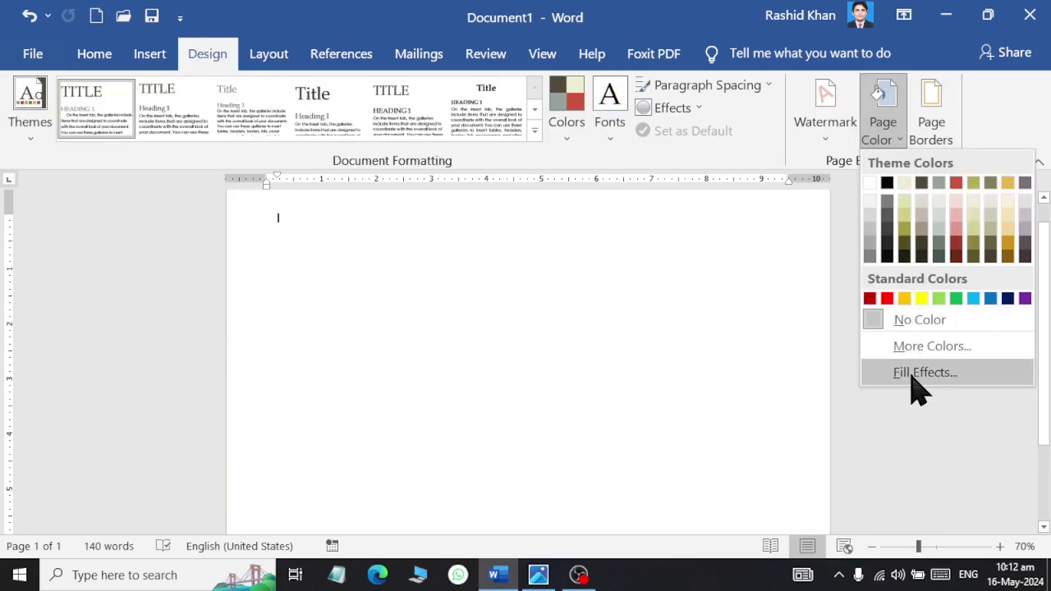
left_click(918, 378)
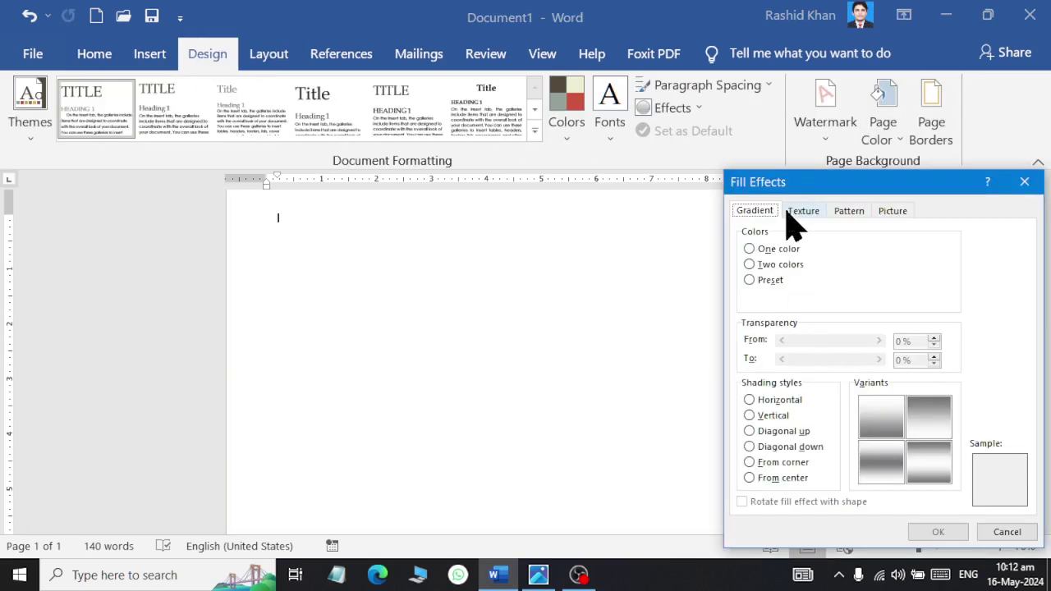
left_click(767, 264)
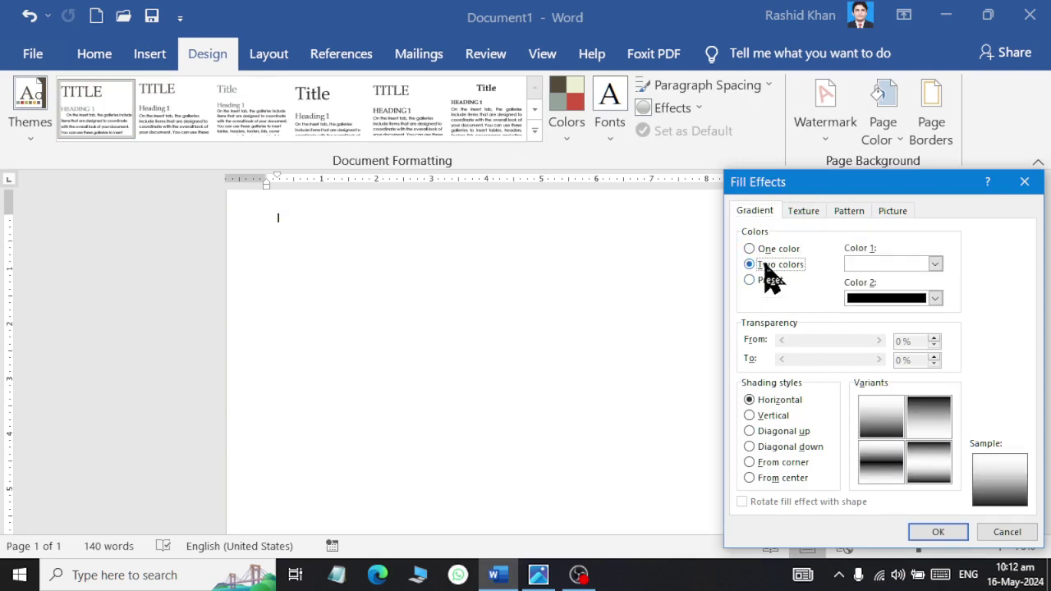
left_click(934, 263)
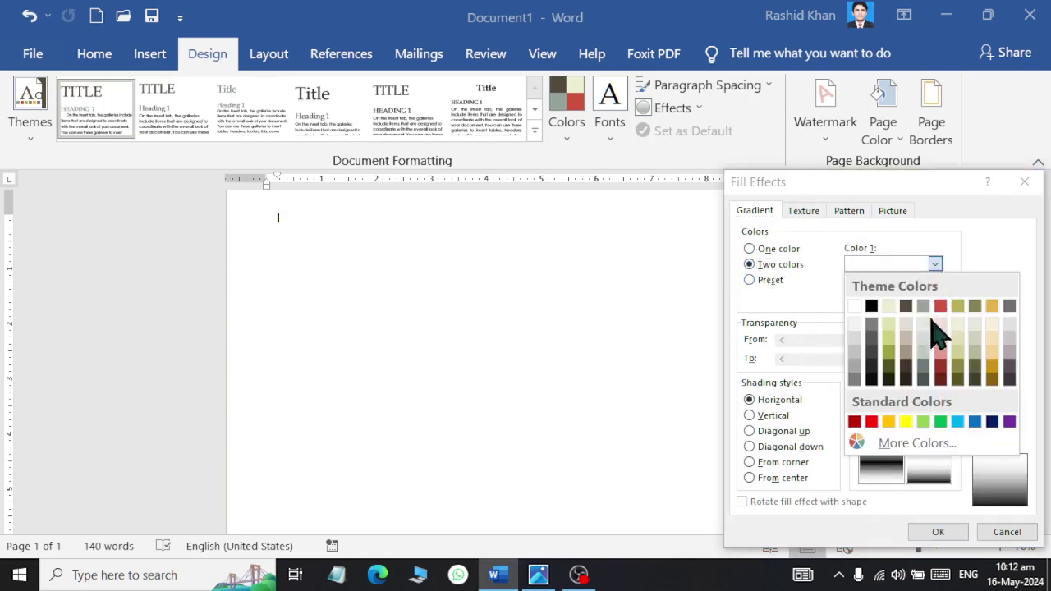
left_click(853, 324)
left_click(934, 299)
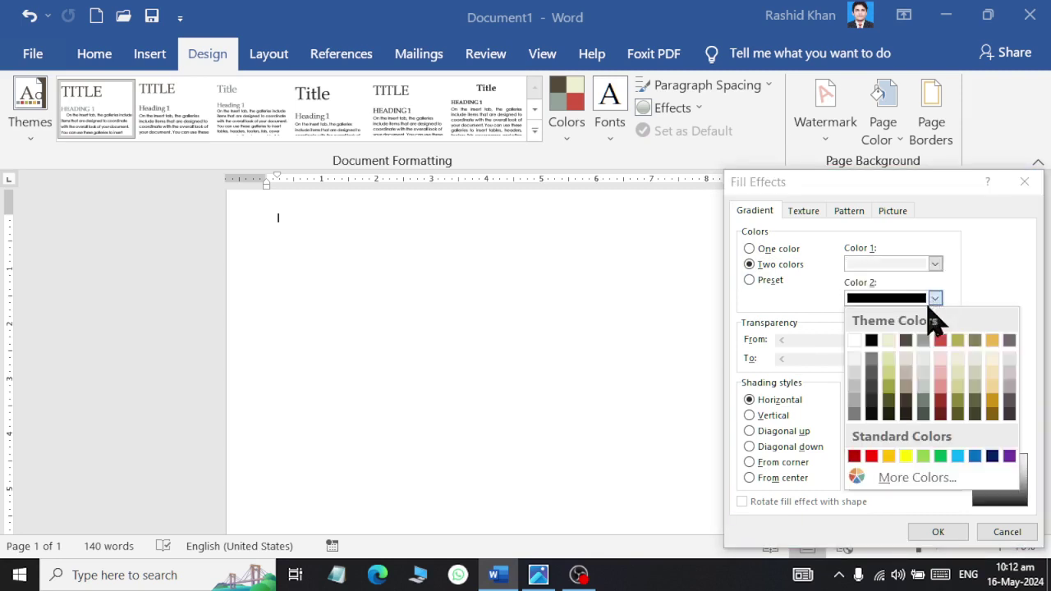
left_click(854, 385)
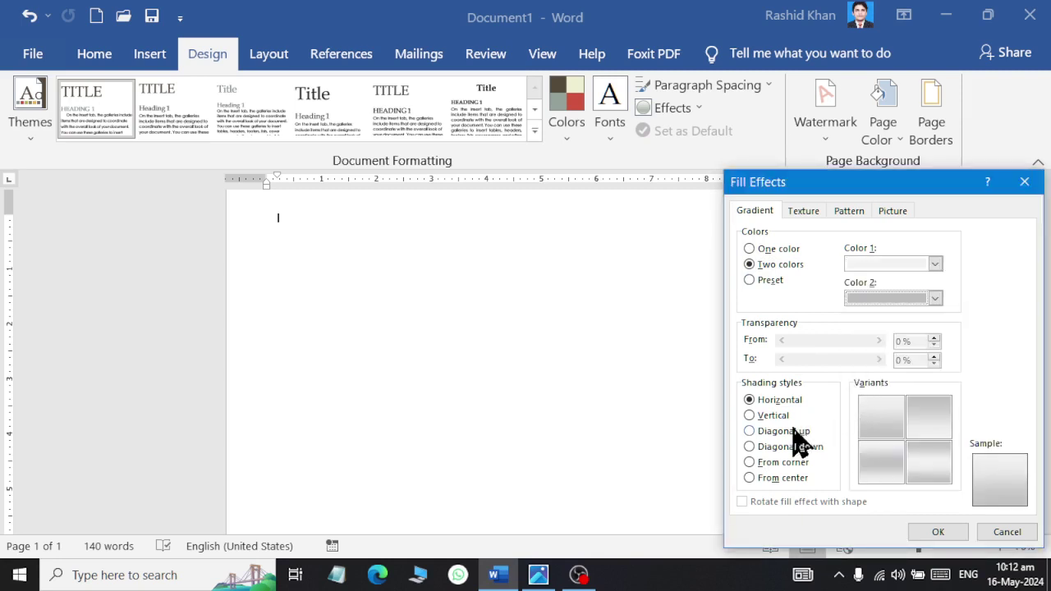
- Apply the gradient with diagonal-down shading, then compare the page with the reference certificate
left_click(750, 416)
left_click(756, 431)
left_click(763, 448)
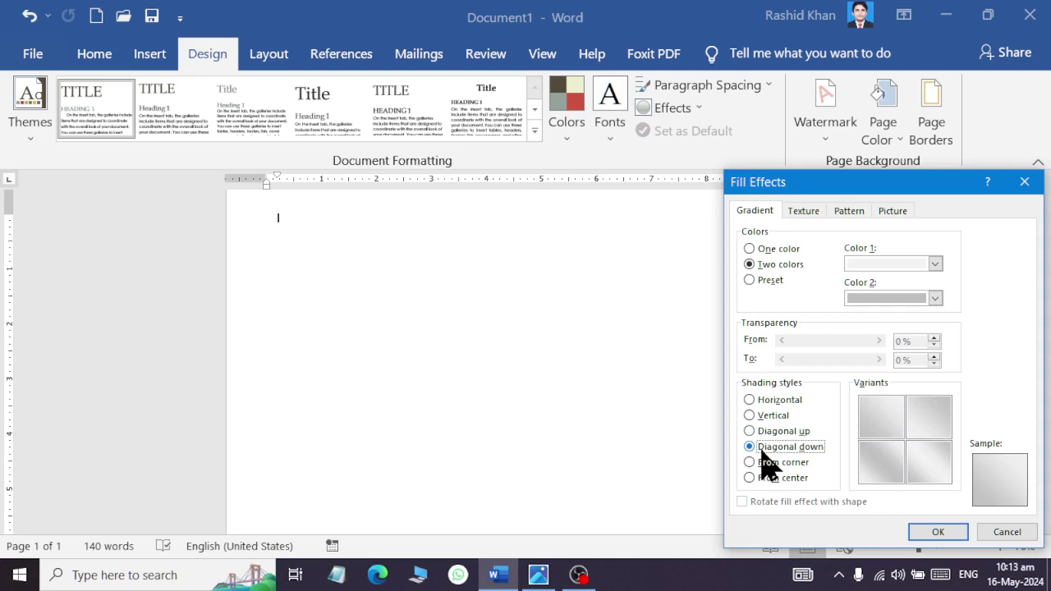
left_click(921, 531)
key("alt+Tab")
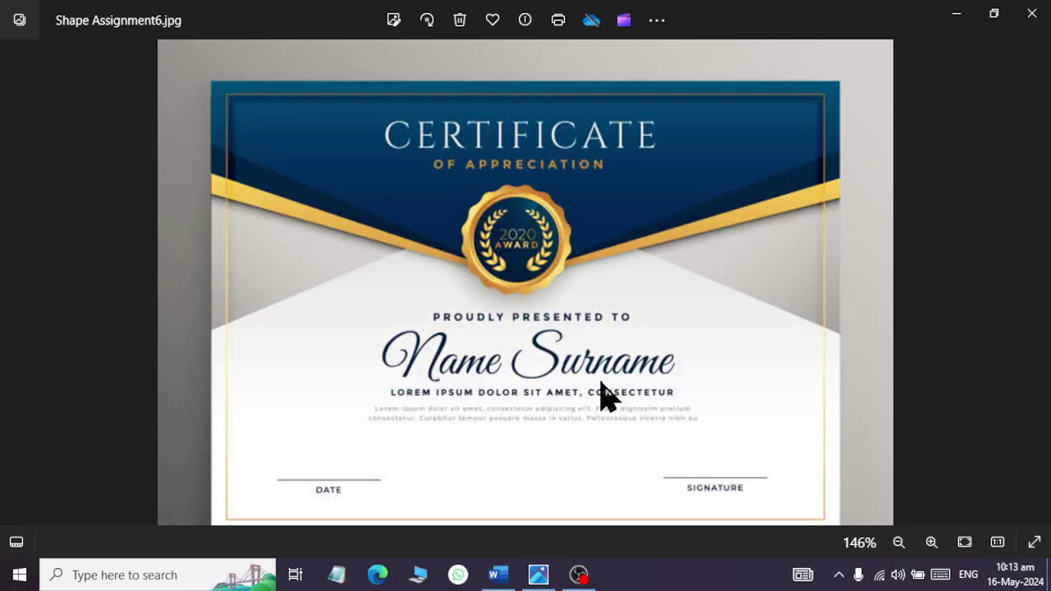
key("alt+Tab")
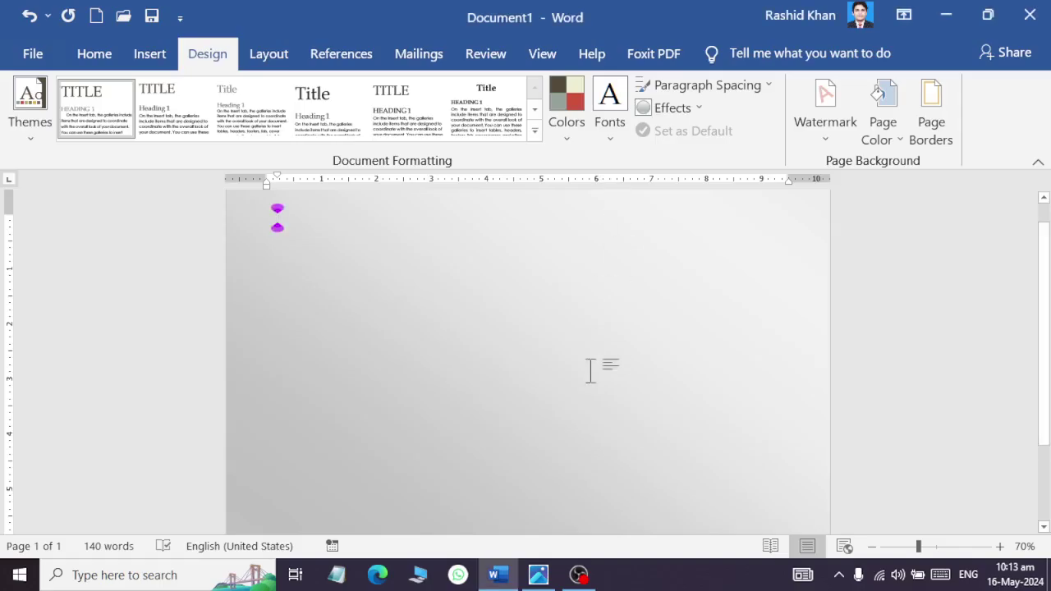
- Change the page gradient to horizontal shading using the bottom-left variant
left_click(903, 145)
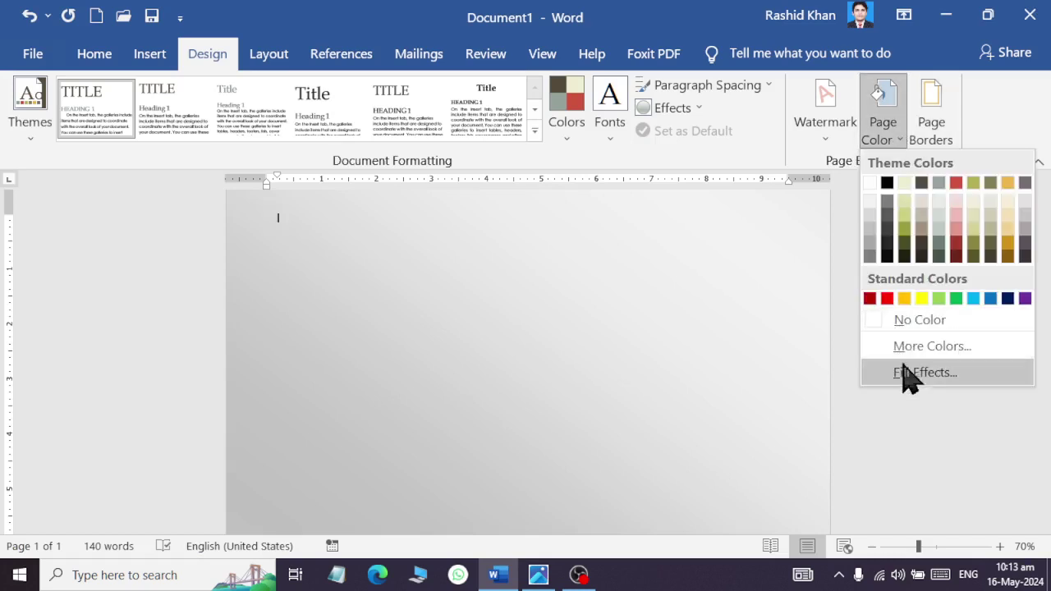
left_click(909, 376)
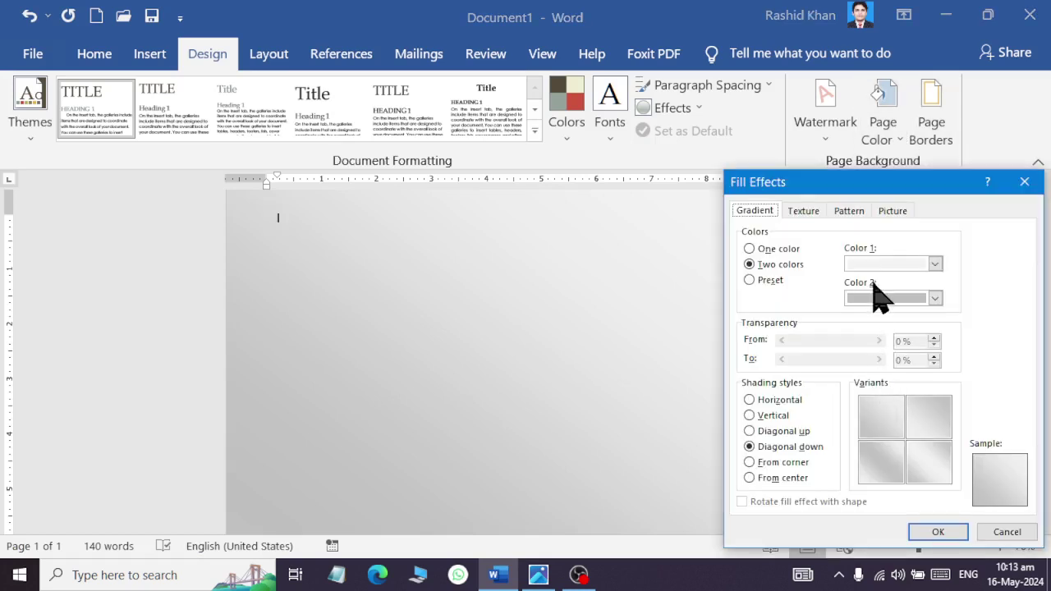
left_click(749, 463)
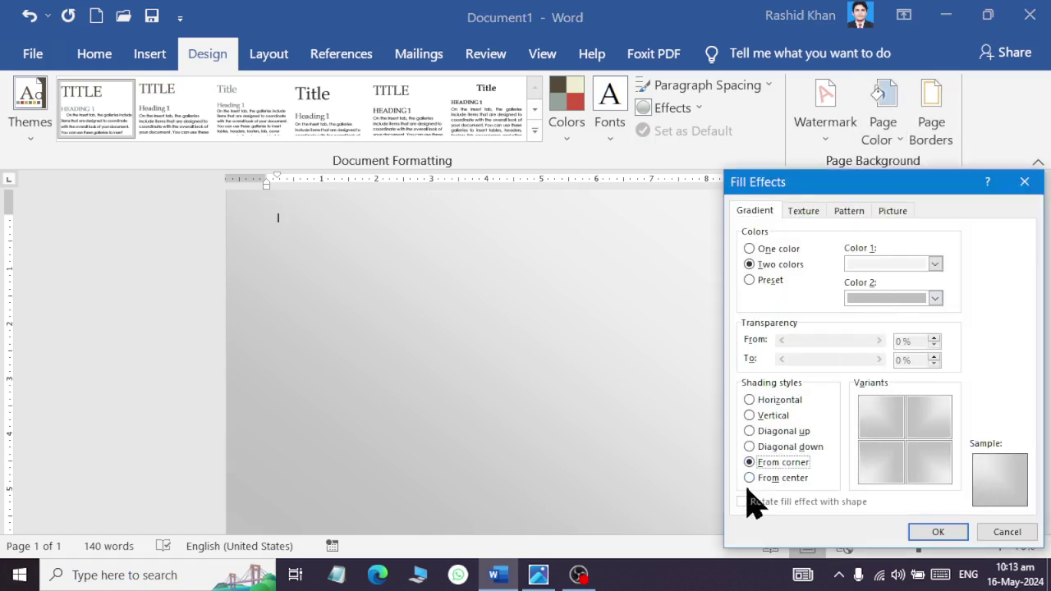
left_click(760, 477)
left_click(765, 401)
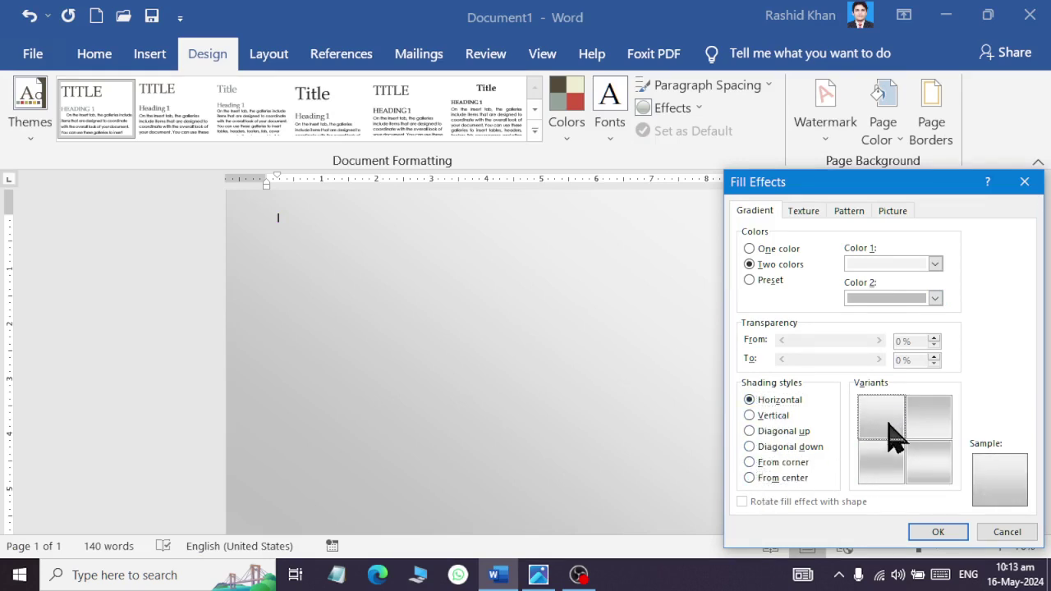
left_click(880, 471)
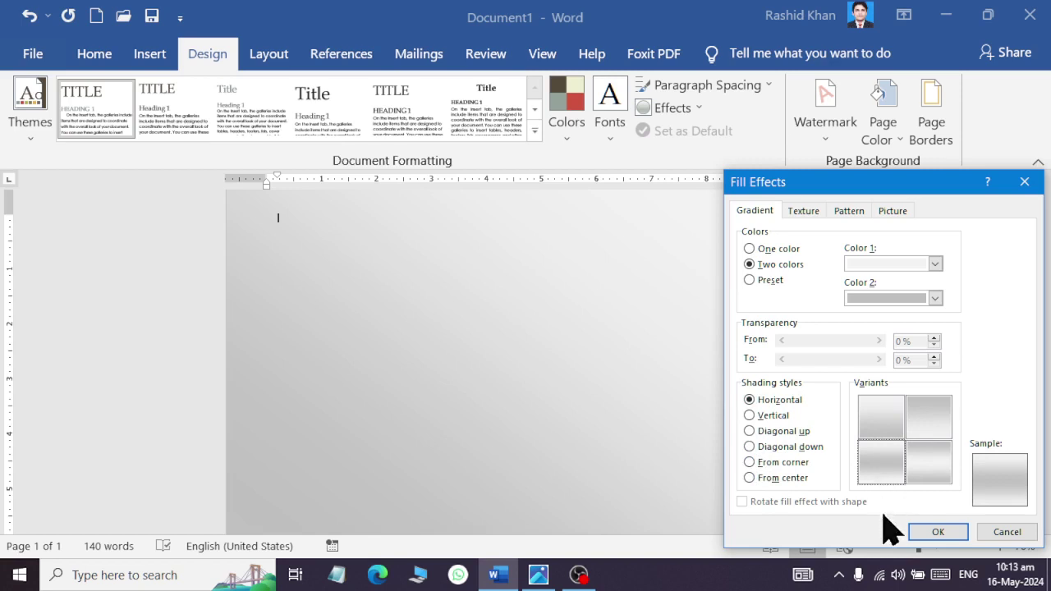
left_click(935, 532)
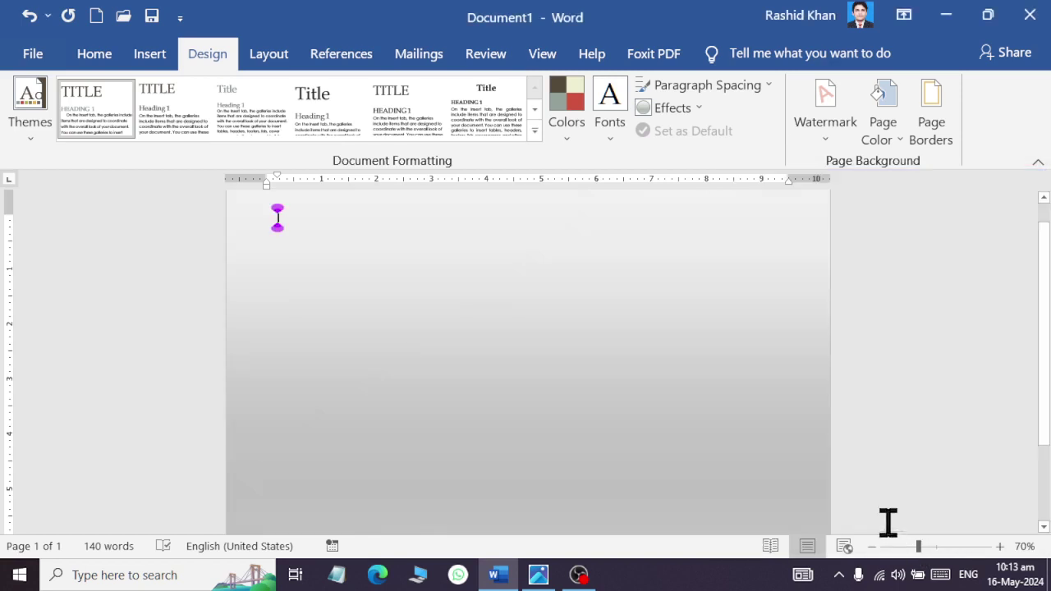
scroll(550, 211, "down", 1)
scroll(549, 210, "down", 2)
scroll(549, 210, "up", 3)
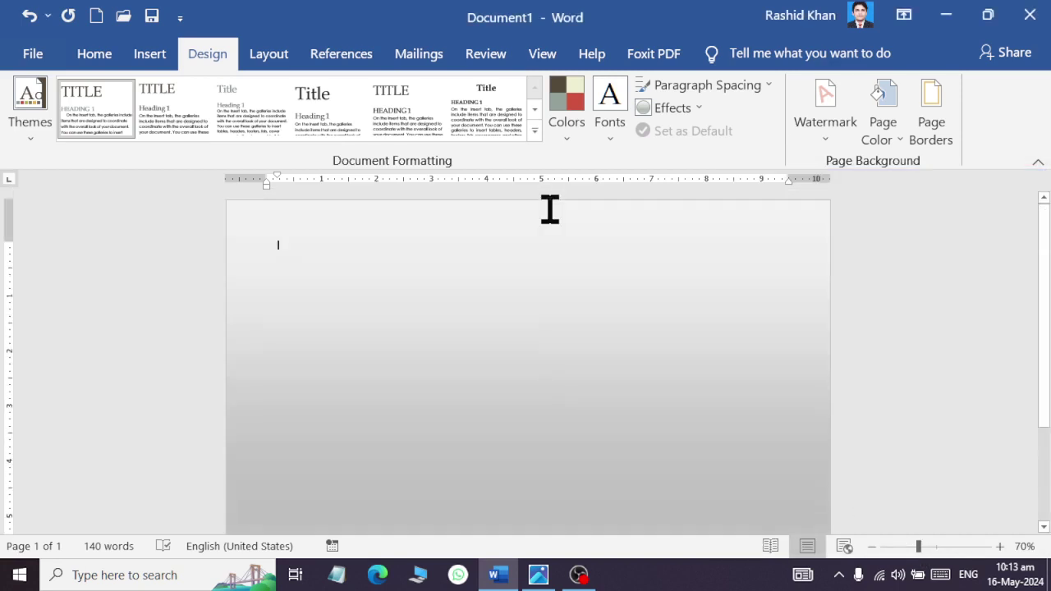
- Lighten the gradient's second colour, keep the bottom-left horizontal variant, and compare with the reference
key("alt+Tab")
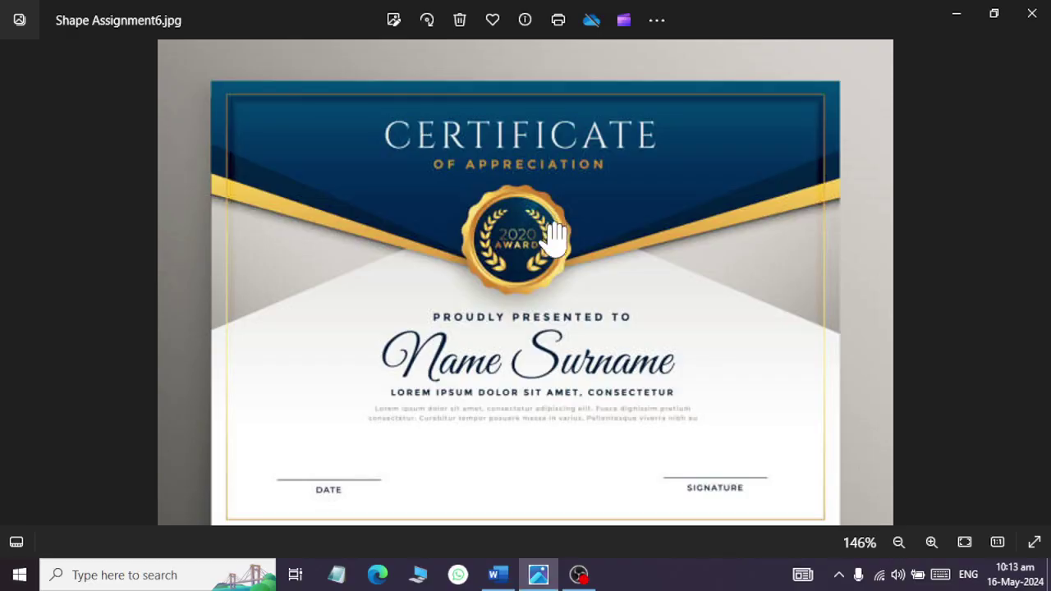
key("alt+Tab")
left_click(891, 131)
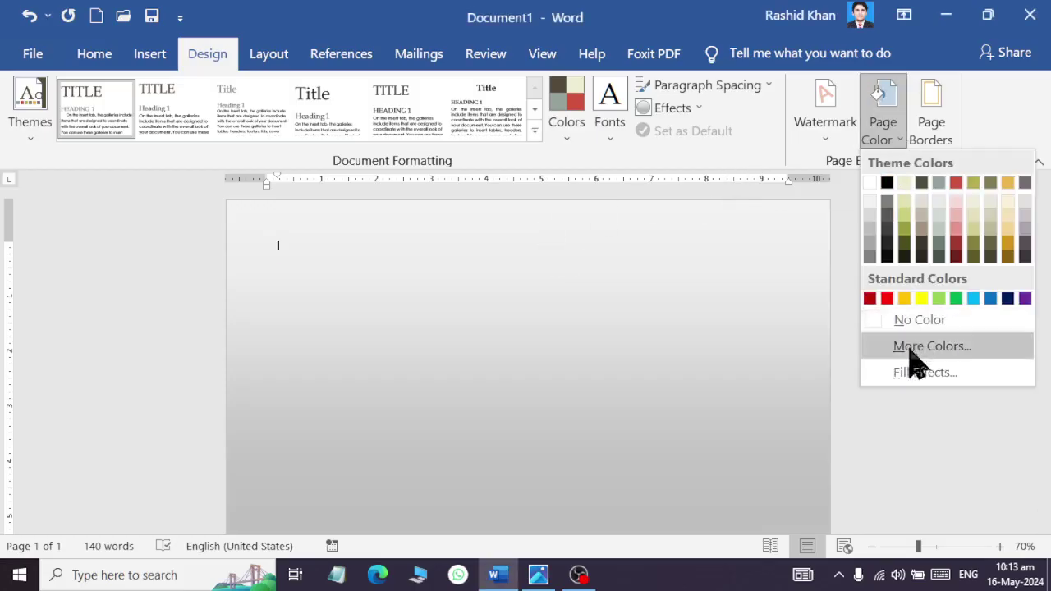
left_click(903, 370)
left_click(882, 299)
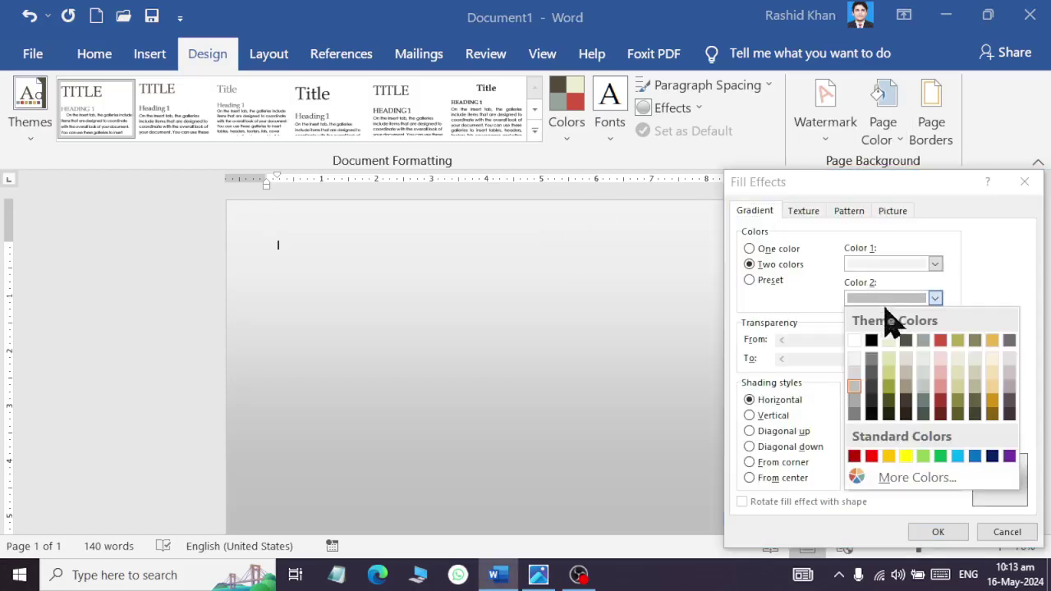
left_click(855, 370)
left_click(880, 474)
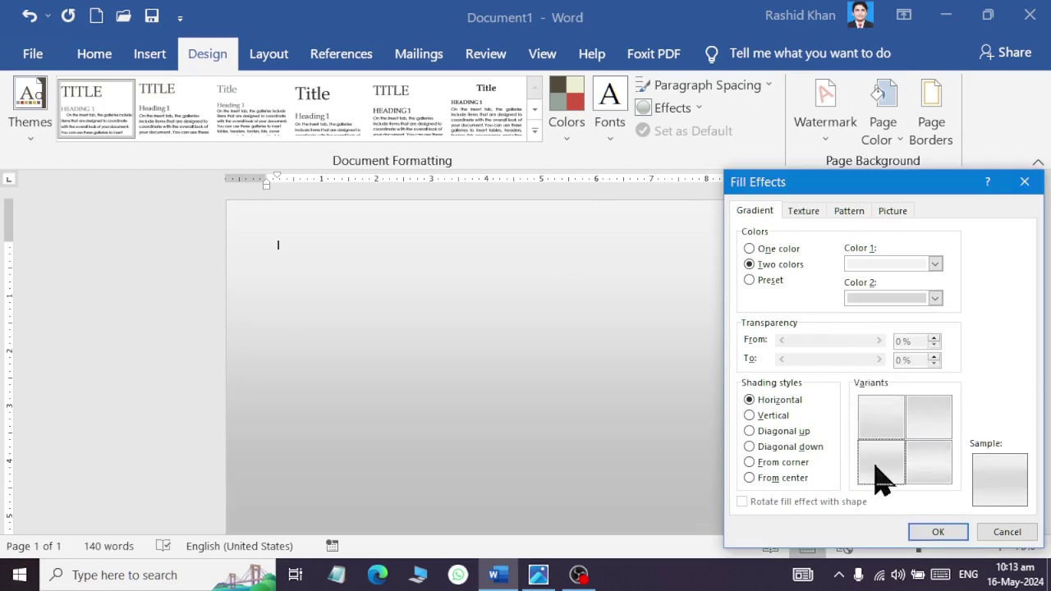
left_click(938, 535)
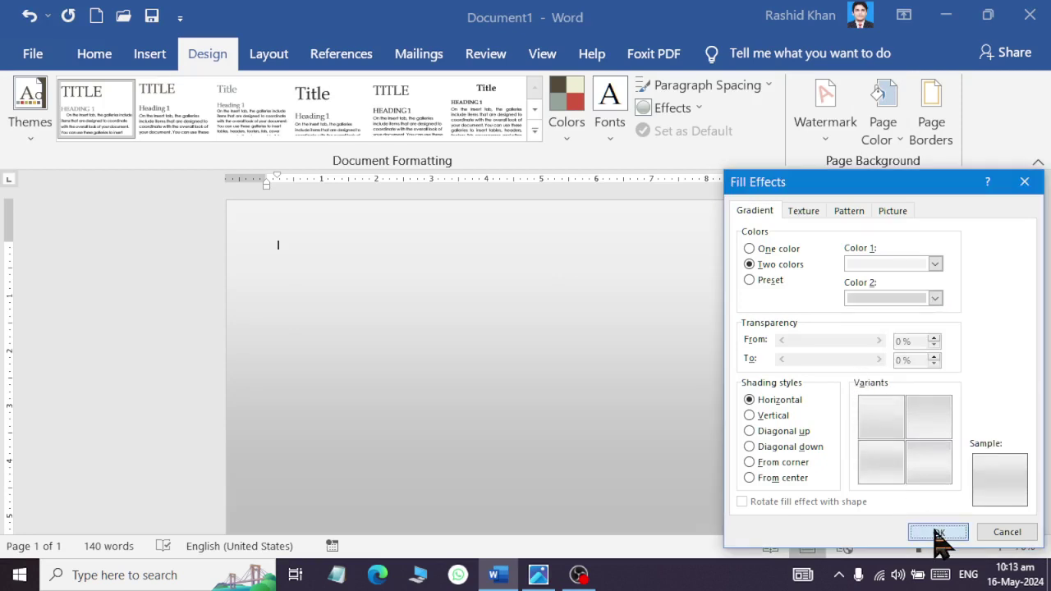
scroll(694, 347, "down", 1)
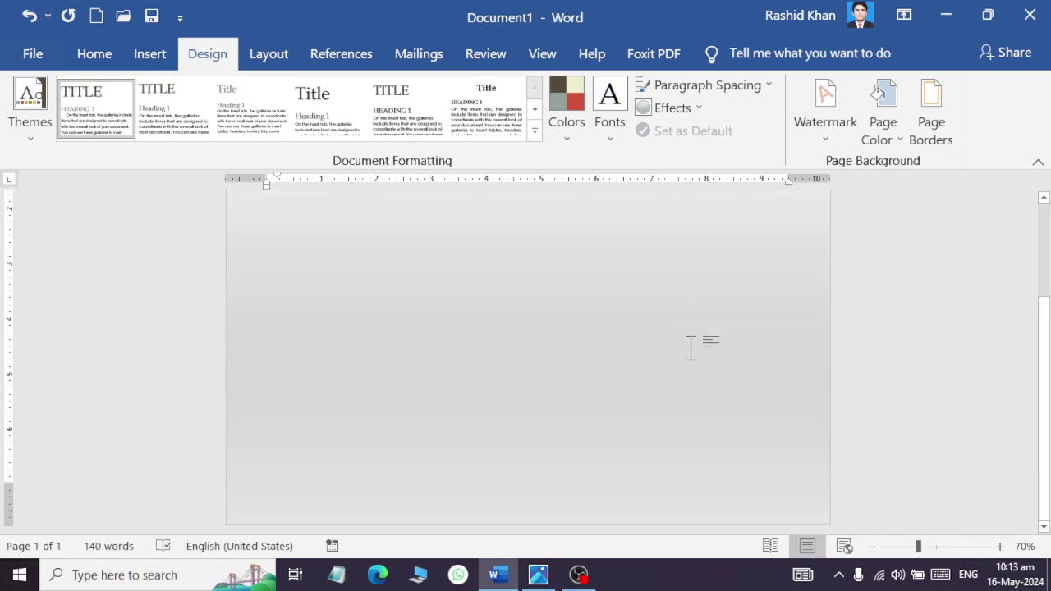
key("alt+Tab")
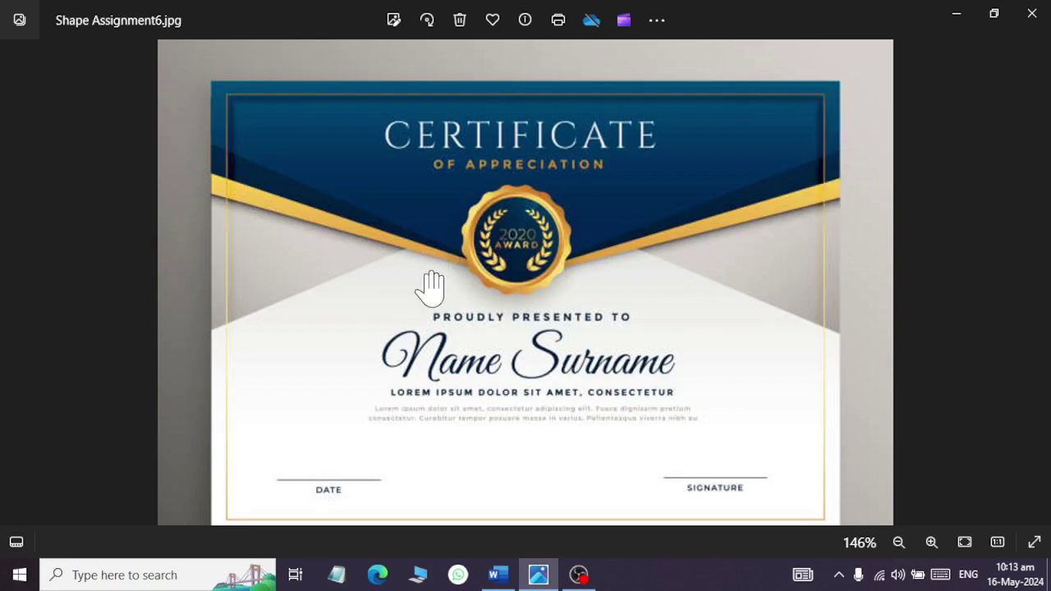
key("alt+Tab")
- Browse the Insert tab's Shapes gallery, then close it and reopen it
left_click(141, 56)
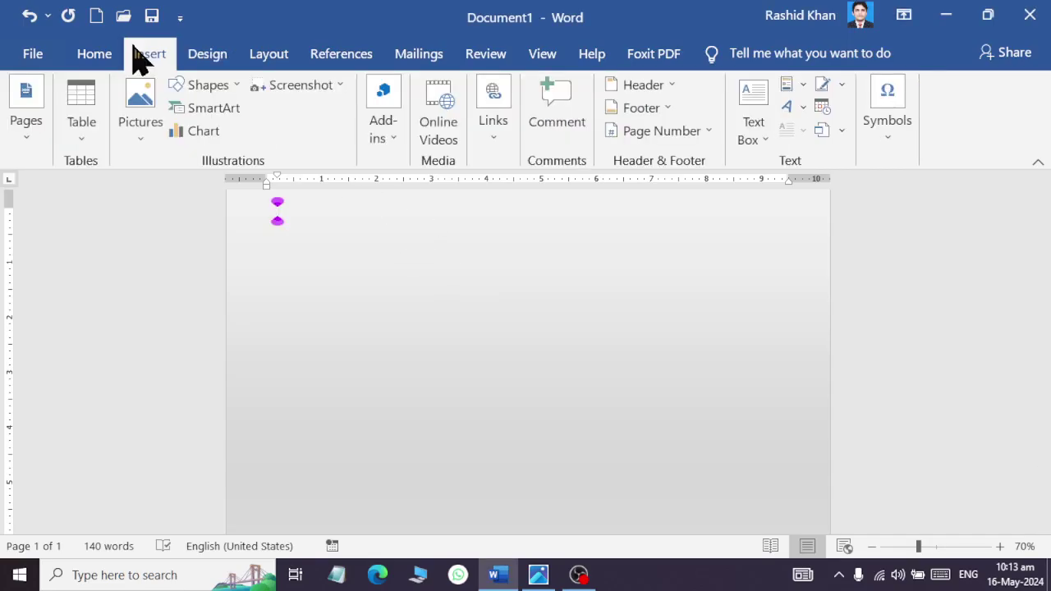
left_click(206, 85)
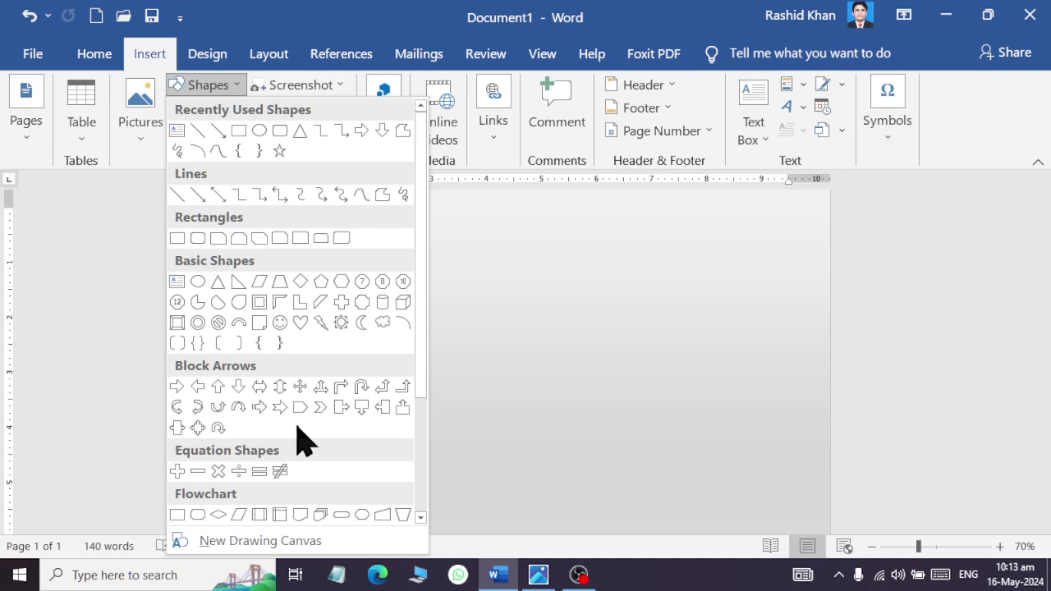
scroll(302, 441, "down", 3)
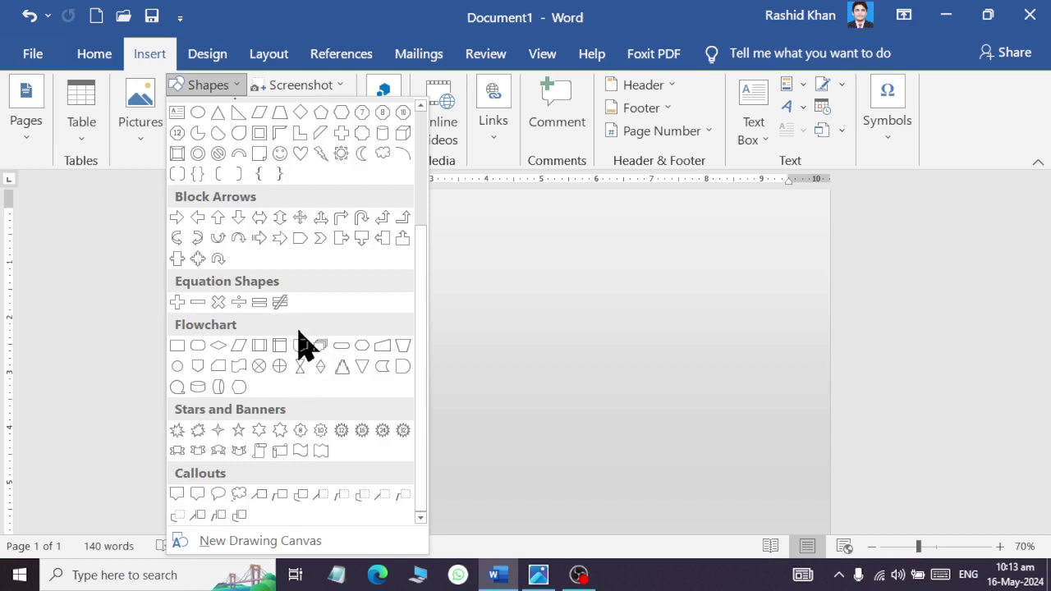
scroll(300, 349, "up", 2)
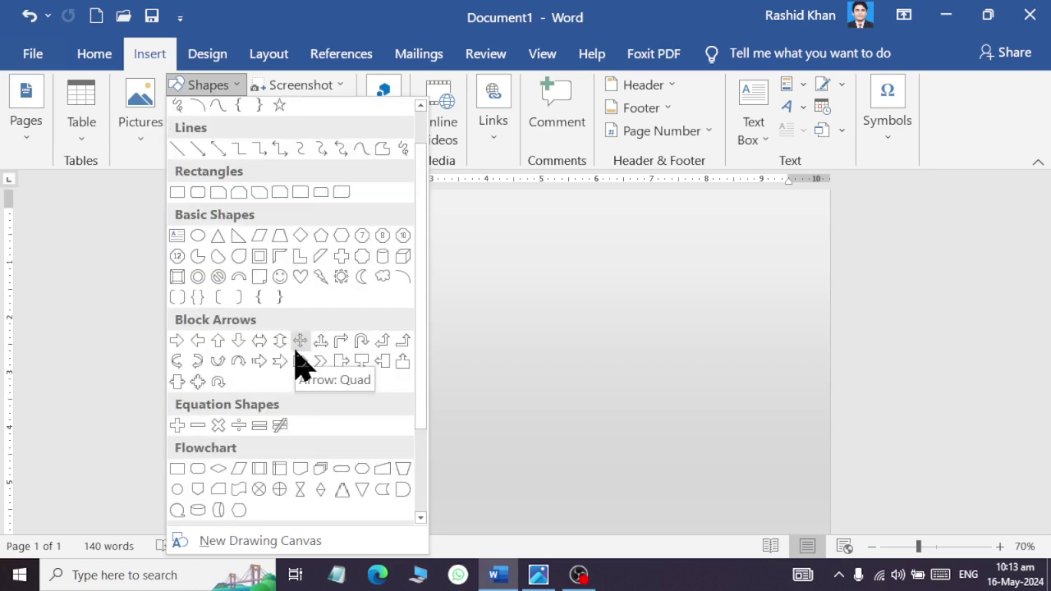
left_click(531, 234)
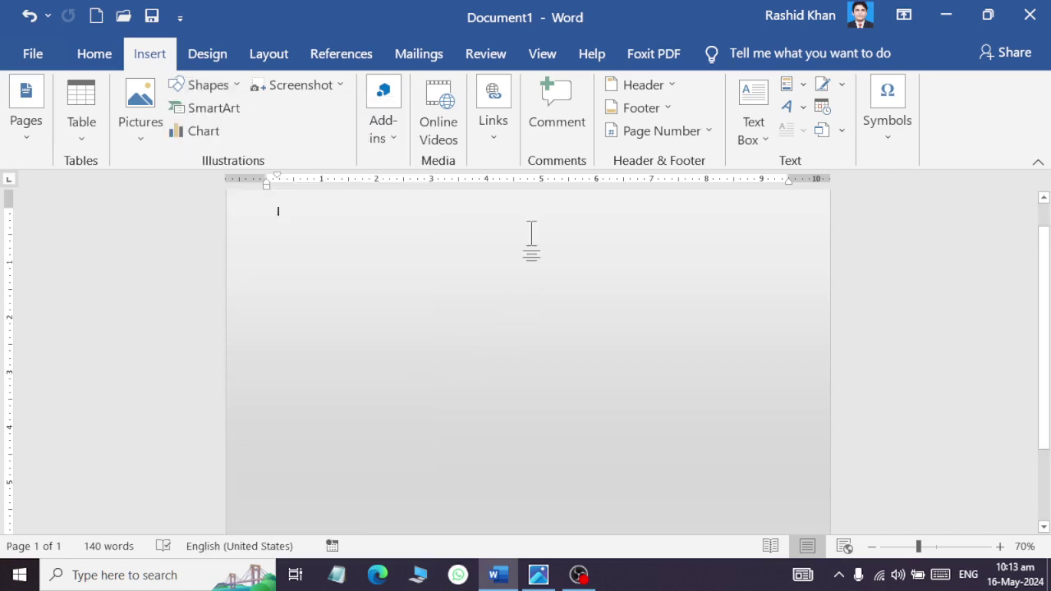
left_click(209, 84)
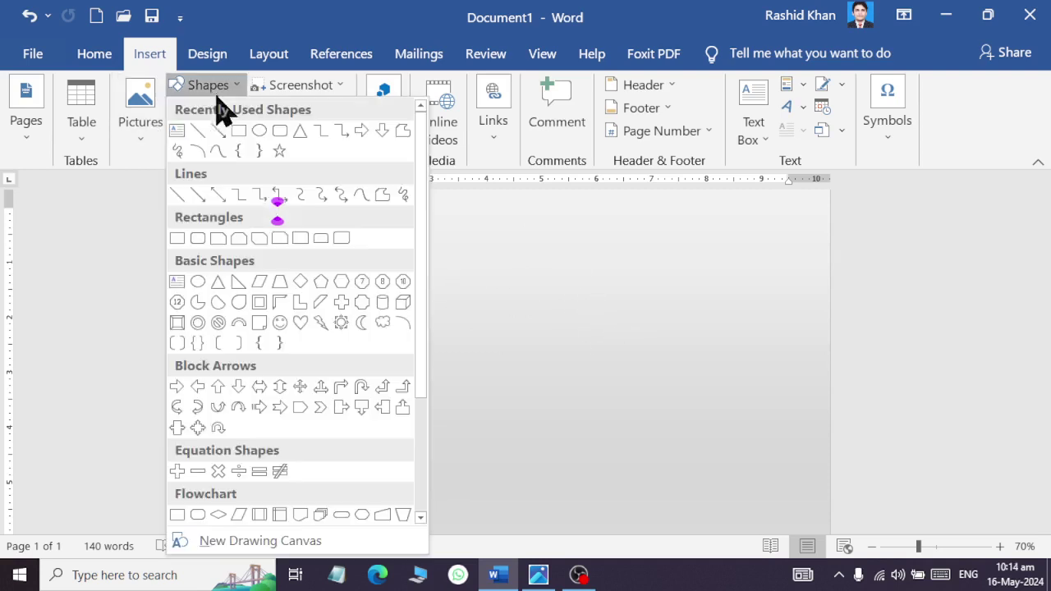
- Draw a Pentagon arrow, rotate it to point down, and stretch it across the full page width
left_click(301, 408)
mouse_move(432, 235)
left_mouse_down()
mouse_move(619, 391)
mouse_move(608, 395)
left_mouse_up()
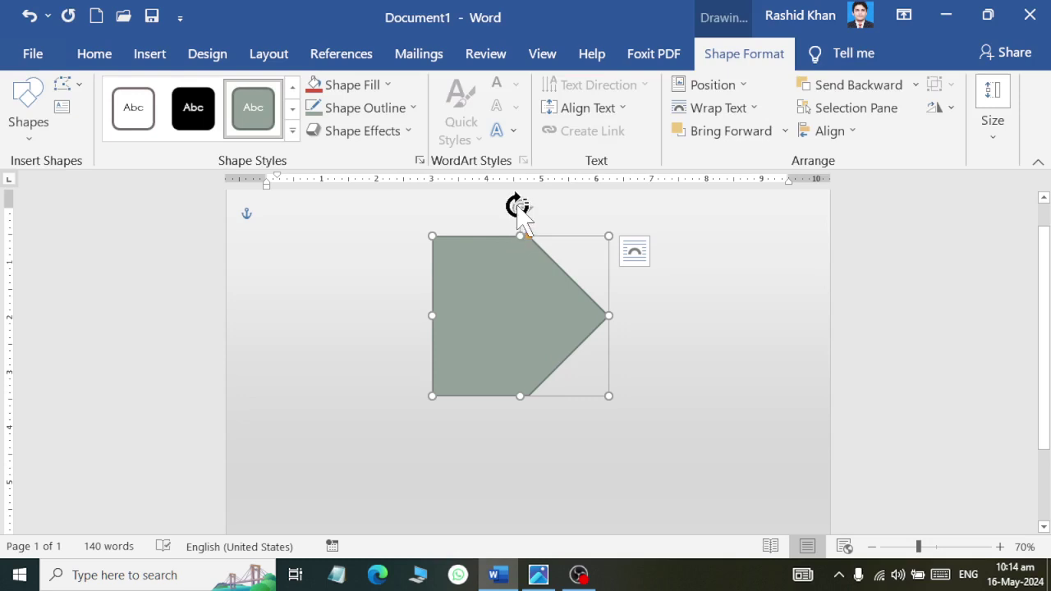
mouse_move(519, 207)
left_mouse_down()
mouse_move(639, 326)
mouse_move(621, 329)
mouse_move(656, 329)
left_mouse_up()
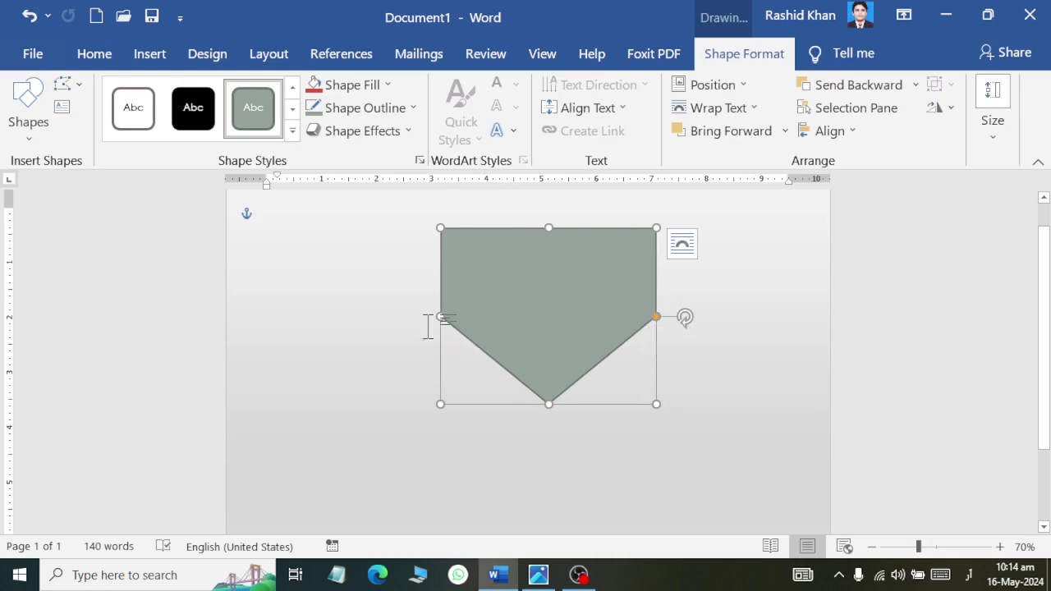
mouse_move(443, 324)
left_mouse_down()
mouse_move(296, 317)
mouse_move(226, 331)
left_mouse_up()
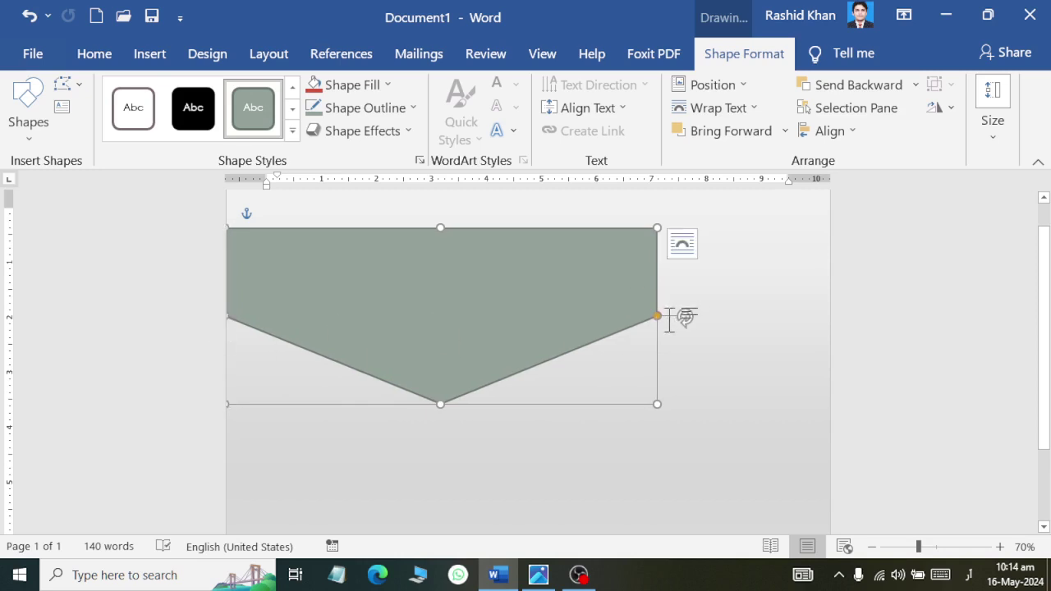
mouse_move(656, 223)
left_mouse_down()
mouse_move(829, 221)
mouse_move(654, 298)
mouse_move(563, 284)
mouse_move(567, 256)
mouse_move(566, 277)
mouse_move(556, 265)
left_mouse_up()
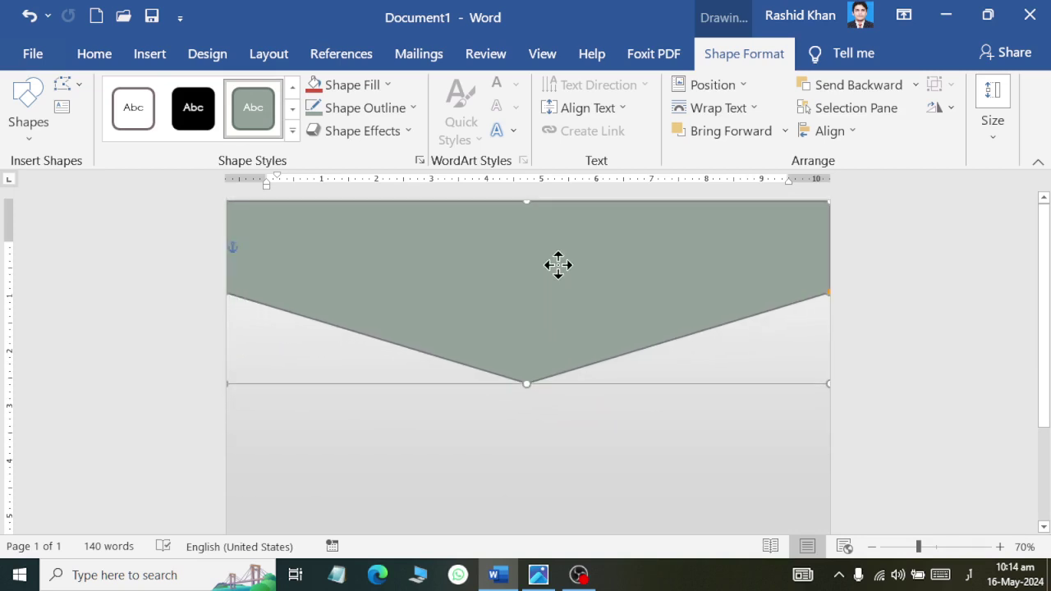
- After checking the reference, flatten the banner's bottom V point to a shallow tip
key("alt+Tab")
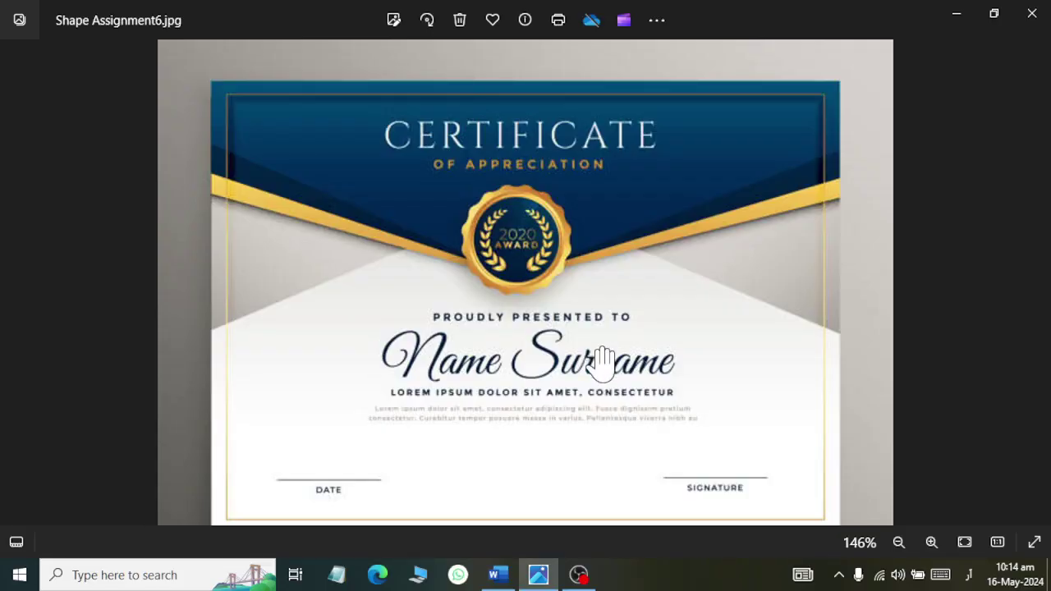
key("alt+Tab")
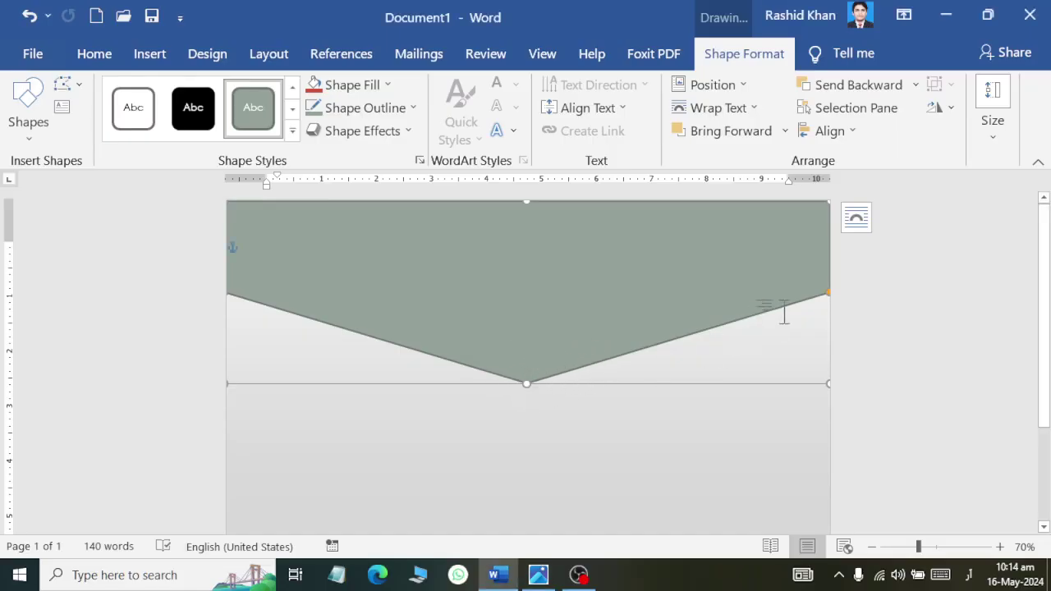
left_click_drag(829, 299, 743, 443)
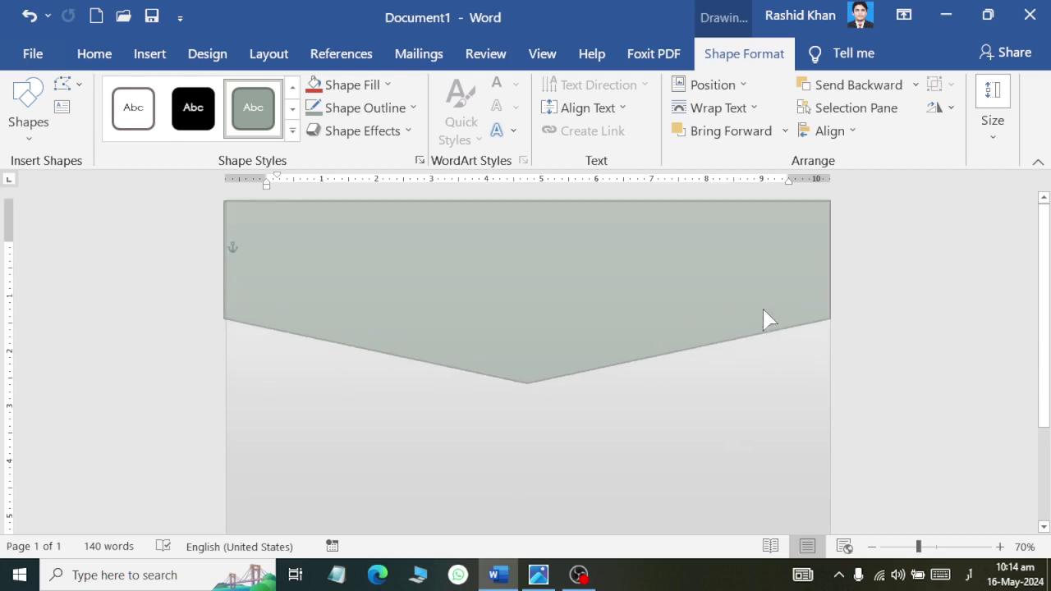
left_click_drag(743, 443, 771, 385)
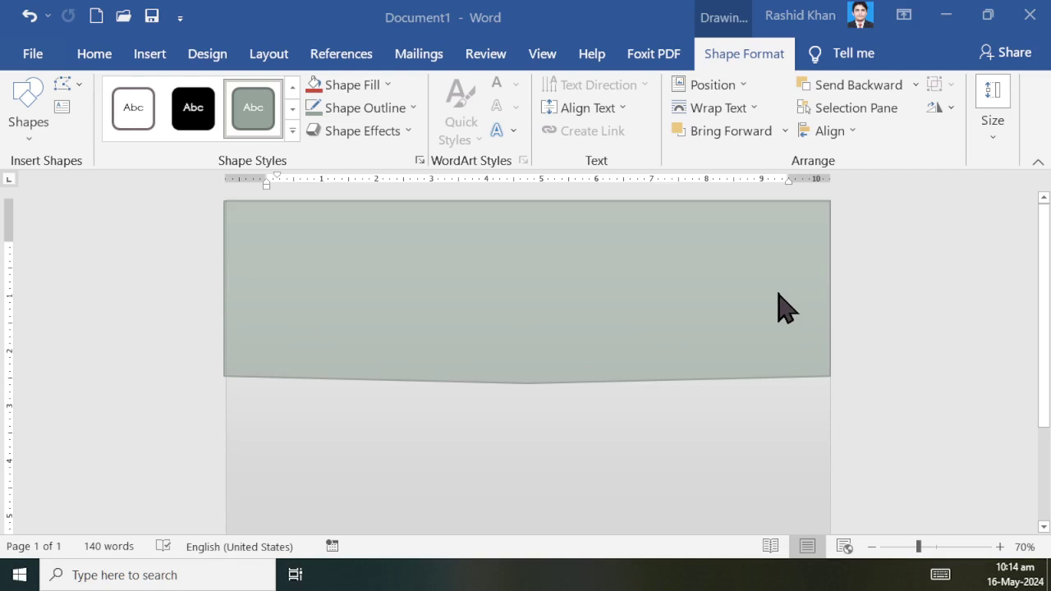
left_click_drag(570, 333, 558, 334)
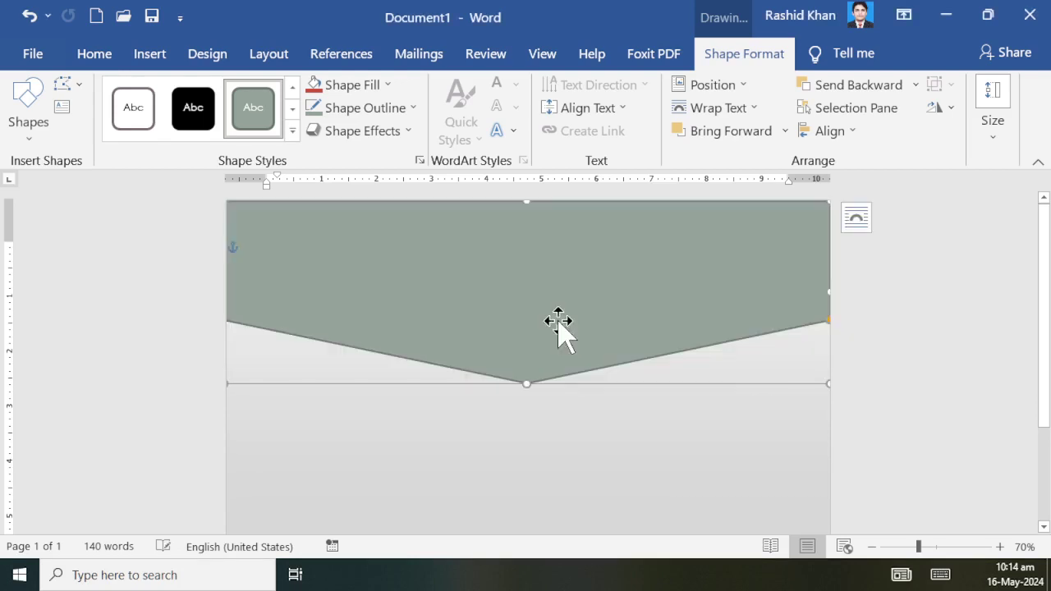
key("alt+Tab")
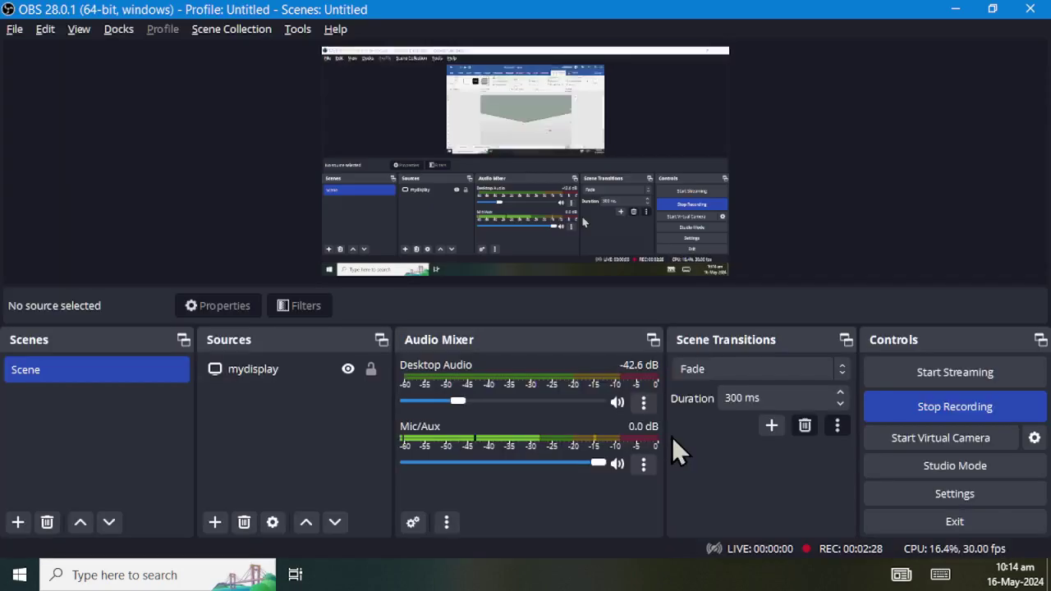
key("alt+Tab")
key("alt+Tab")
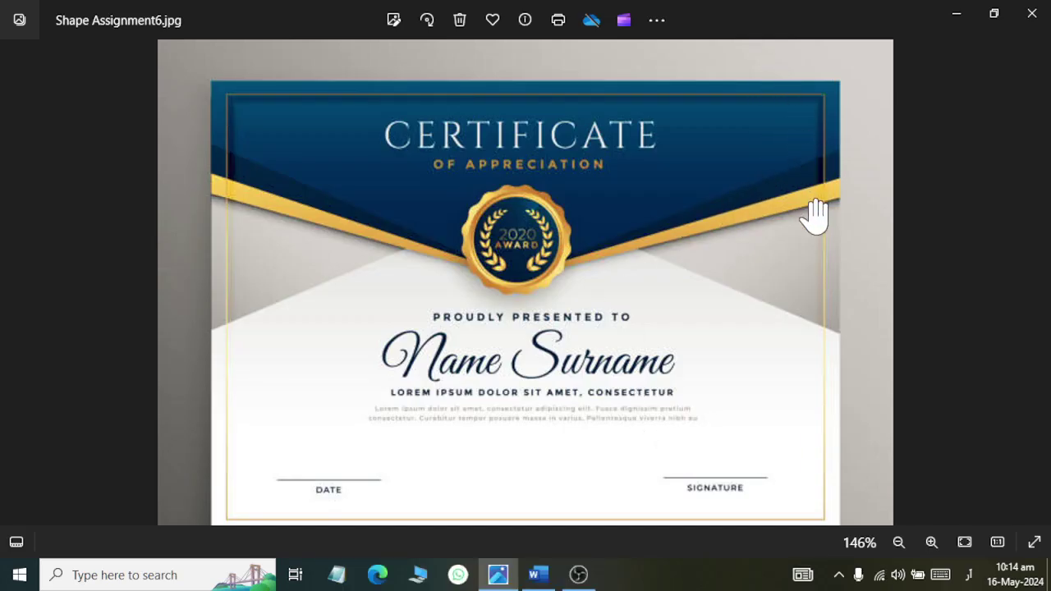
key("alt+Tab")
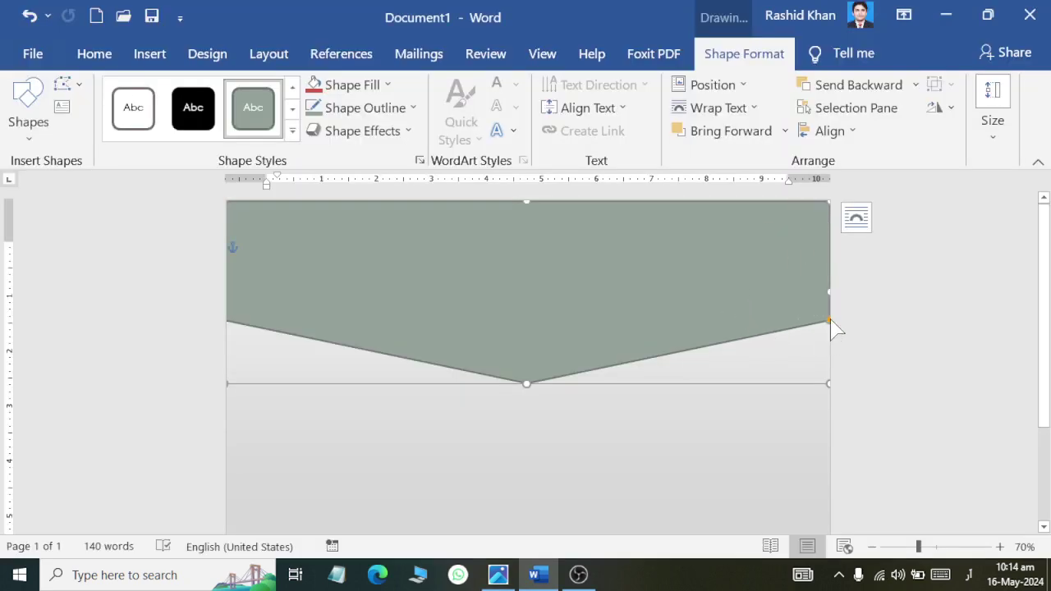
mouse_move(829, 321)
left_mouse_down()
mouse_move(832, 333)
mouse_move(828, 324)
left_mouse_up()
- Fill the top banner gold and remove its outline
left_click(349, 59)
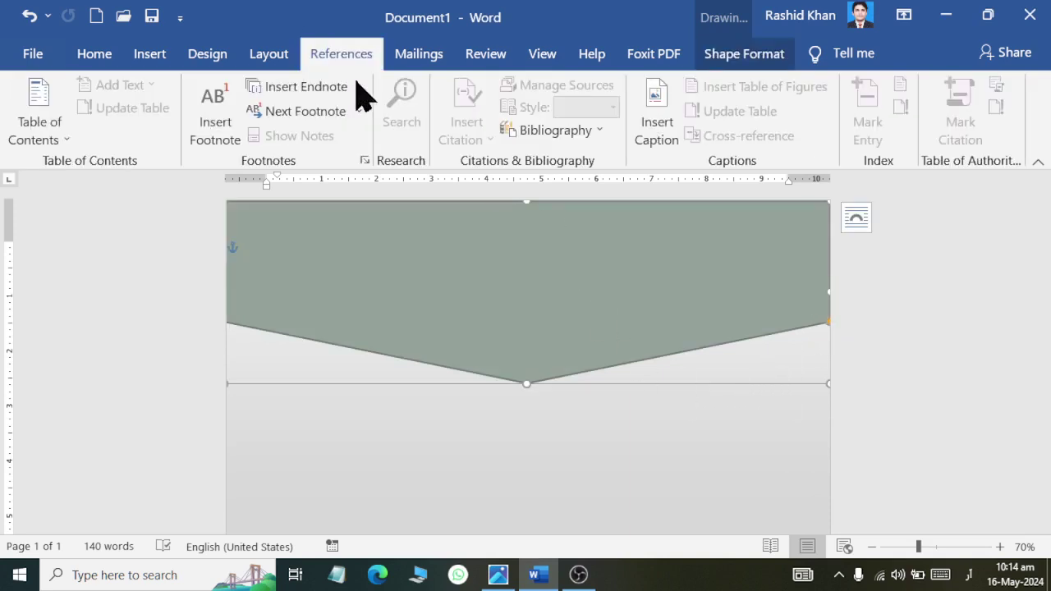
left_click(747, 58)
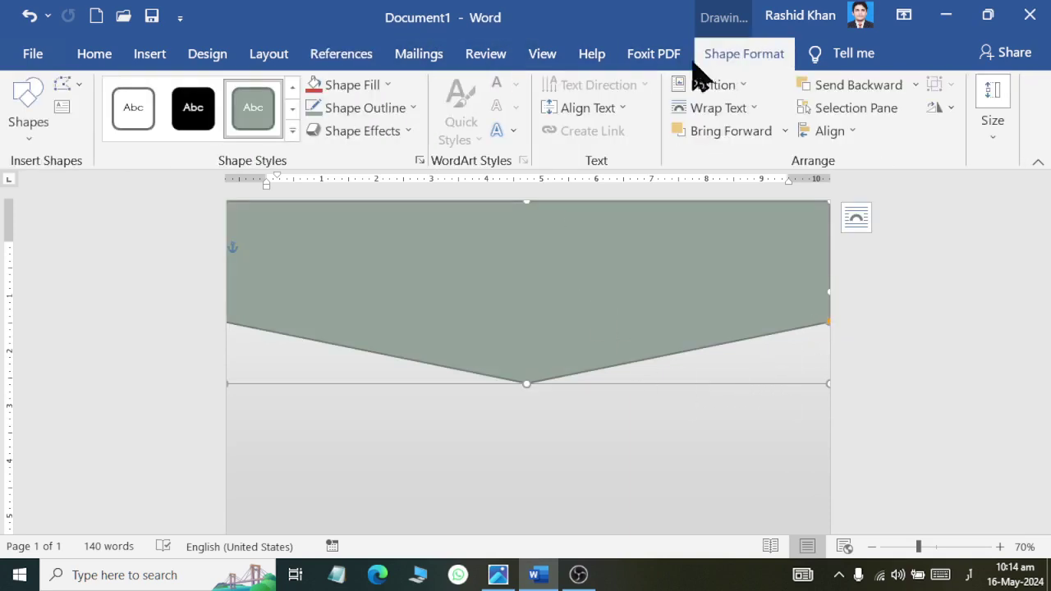
left_click(352, 84)
left_click(347, 246)
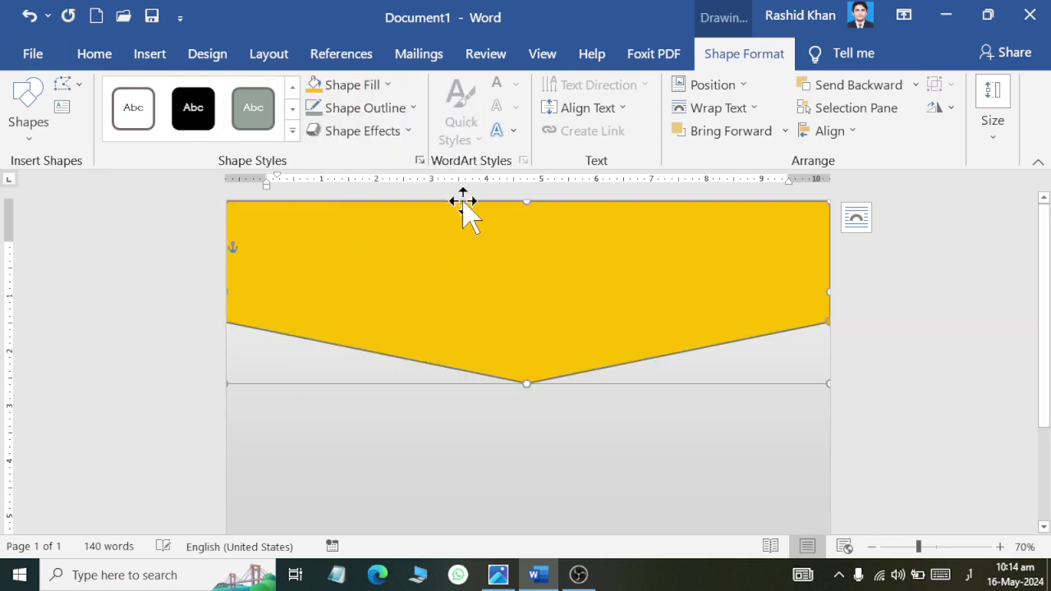
left_click(400, 132)
left_click(399, 110)
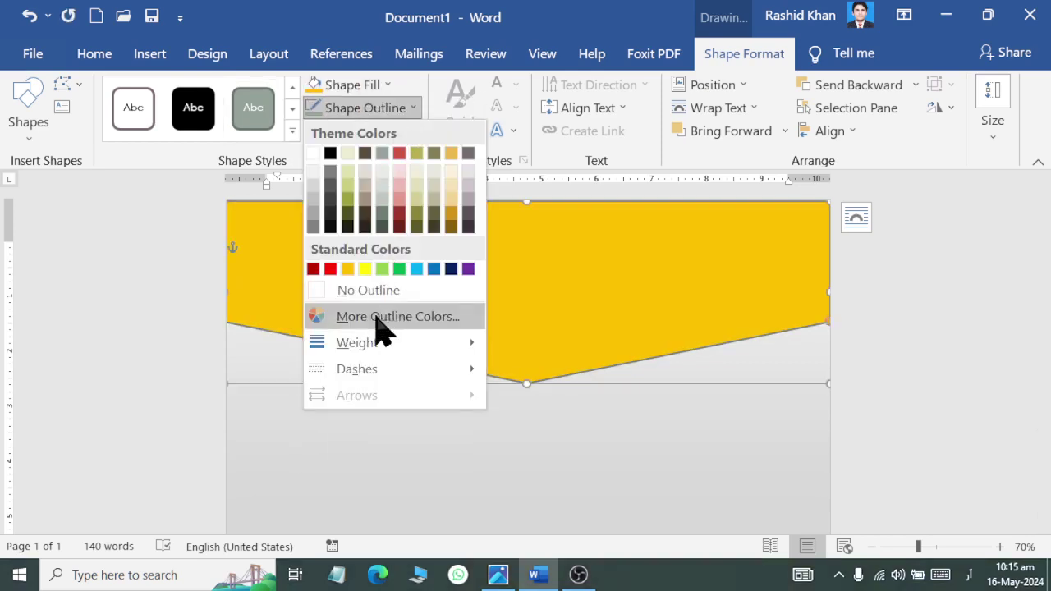
left_click(352, 291)
- Make a copy of the gold banner offset slightly lower and fill the top copy dark navy
left_click(887, 321)
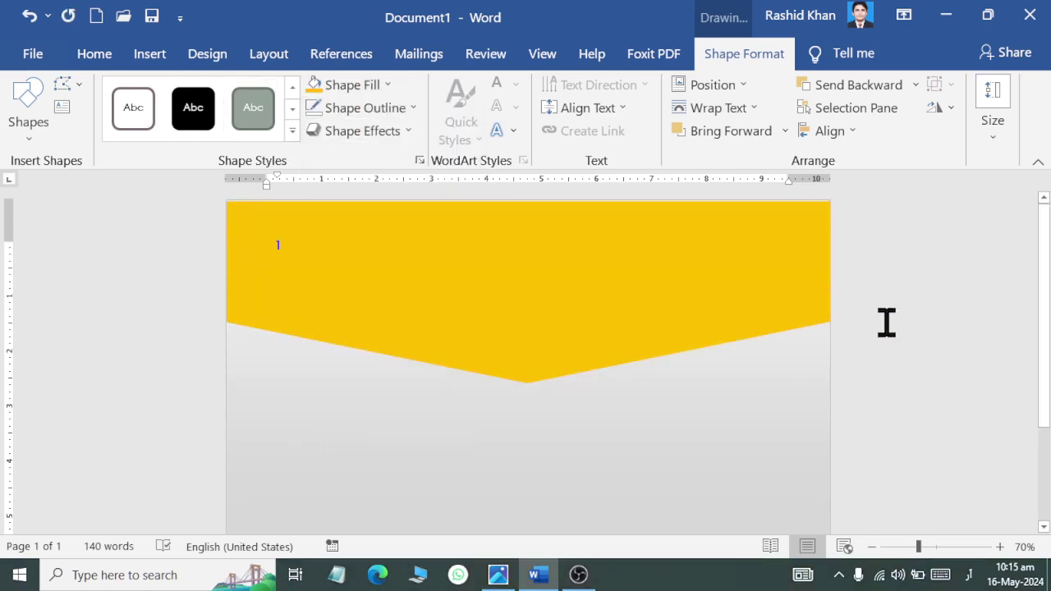
left_click(392, 322)
left_click_drag(394, 325, 456, 322)
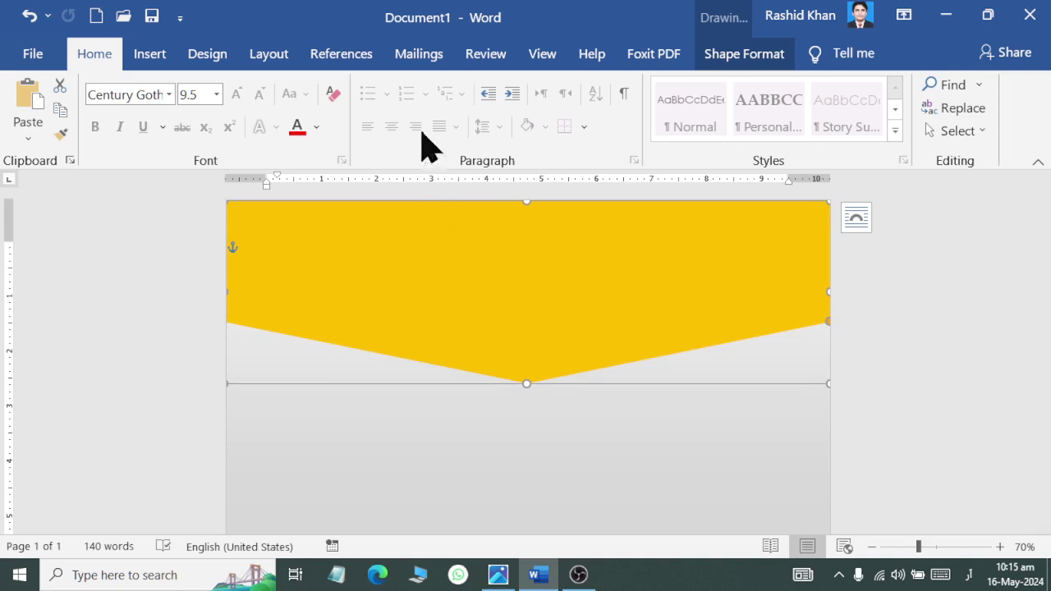
left_click(739, 54)
left_click(353, 85)
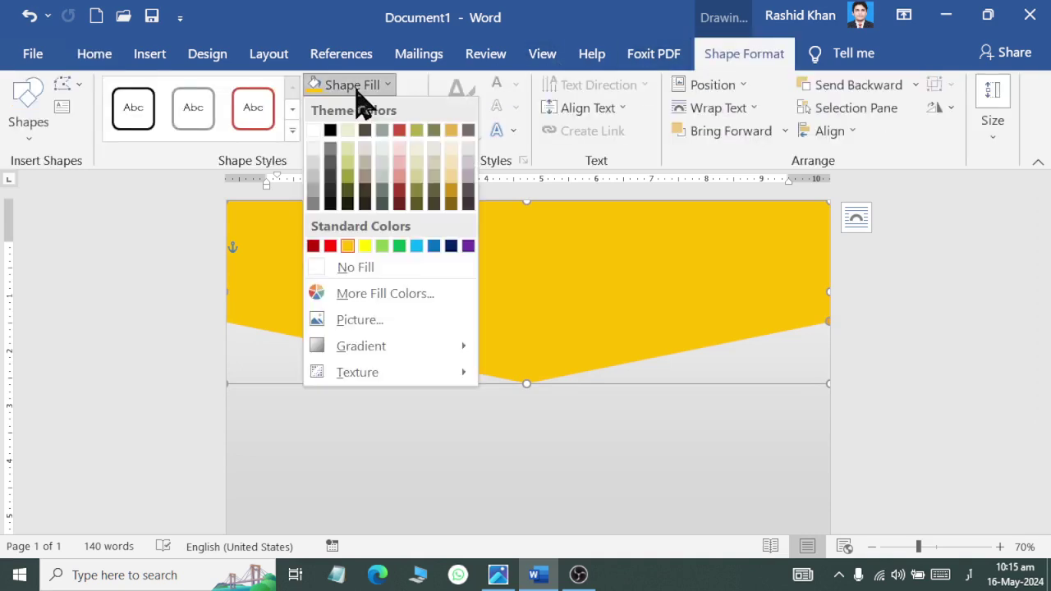
left_click(450, 247)
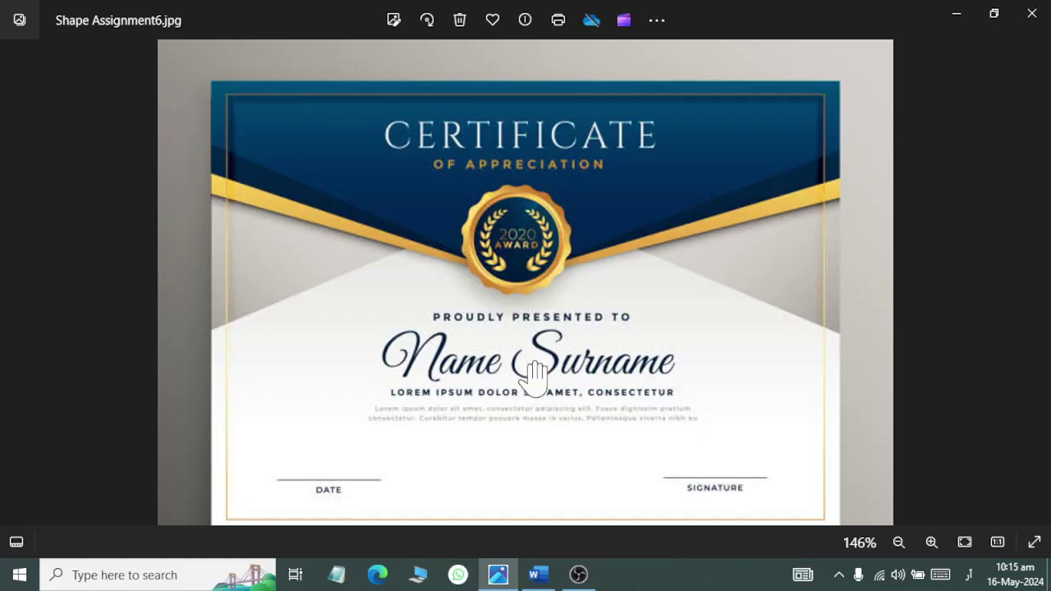
- Try reshaping the navy banner so gold strips show along its edges, undoing the trial changes
key("alt+Tab")
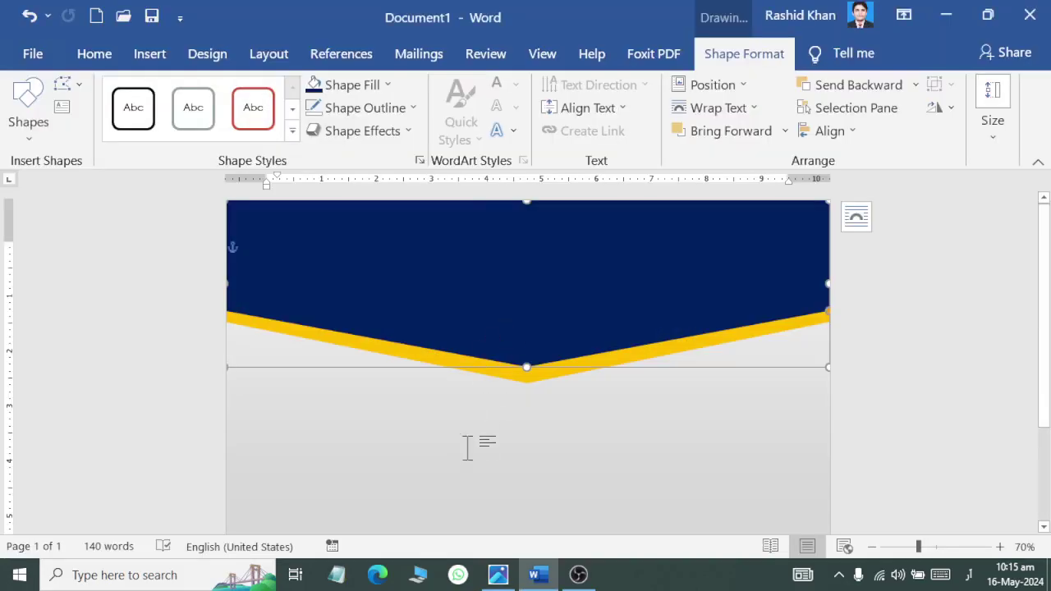
key("ctrl+z")
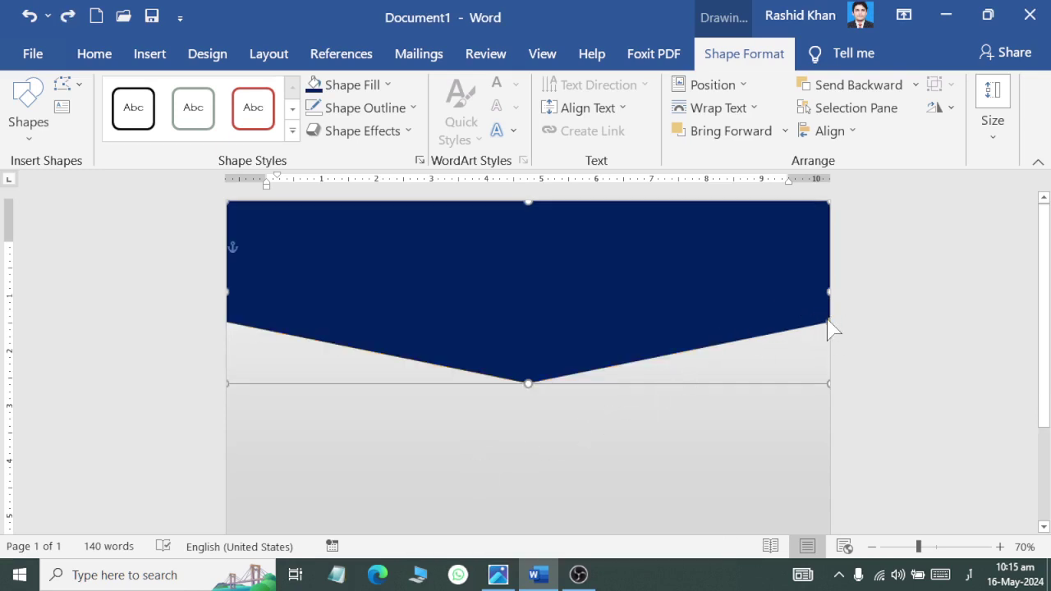
left_click_drag(828, 322, 828, 300)
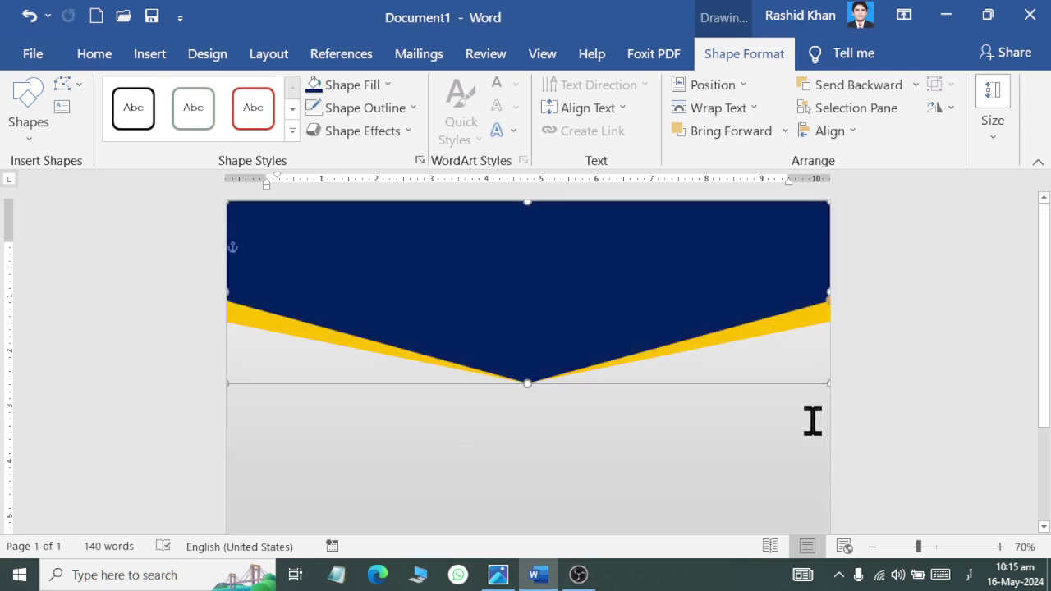
key("ctrl+z")
key("ctrl+z")
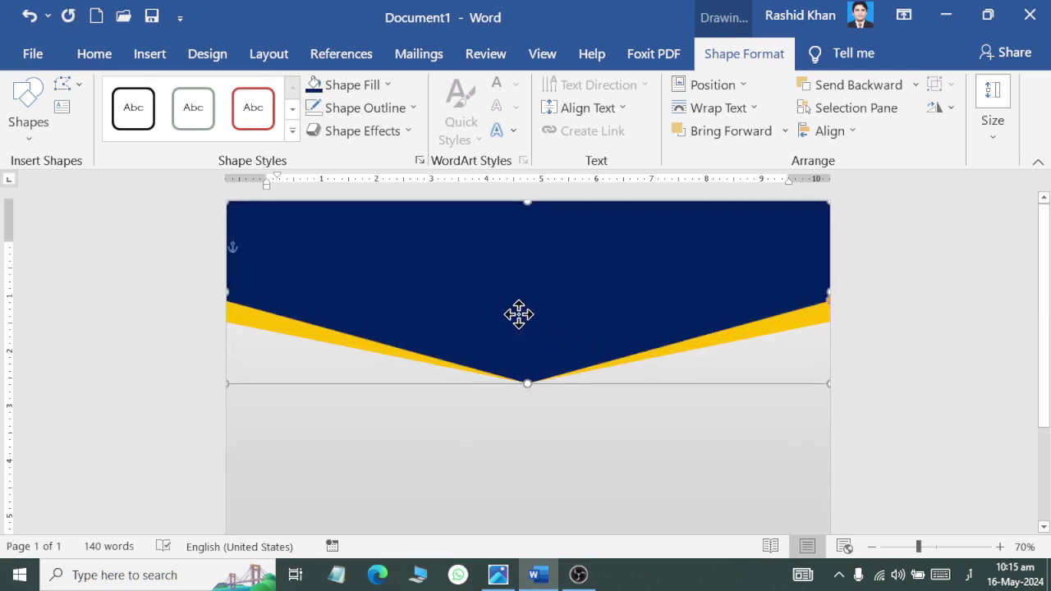
- Nudge the navy banner up slightly and test a brighter blue fill before restoring Dark Blue
left_click_drag(519, 314, 518, 309)
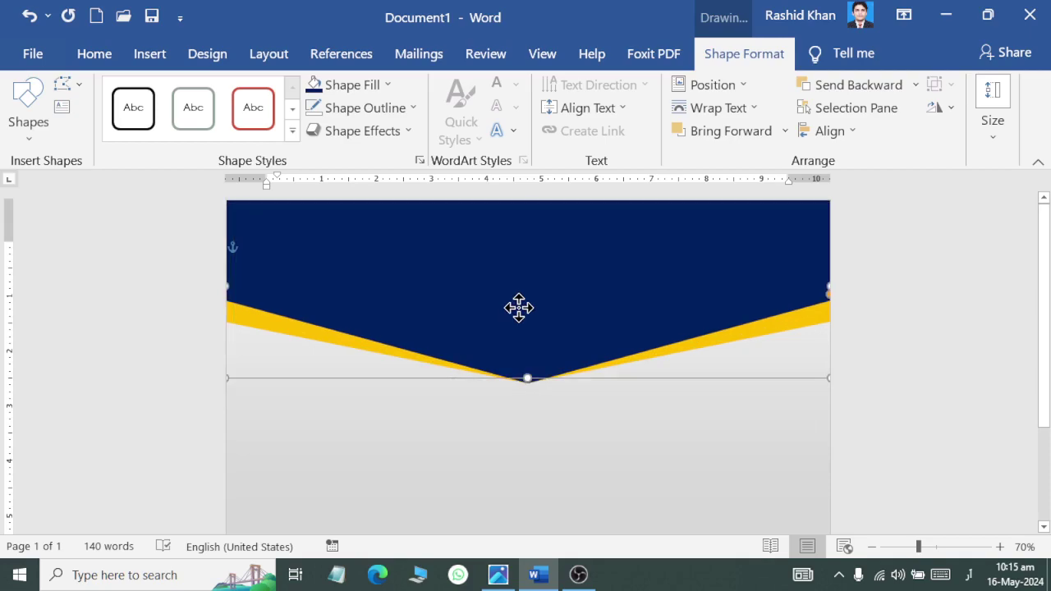
key("alt+Tab")
left_click(362, 86)
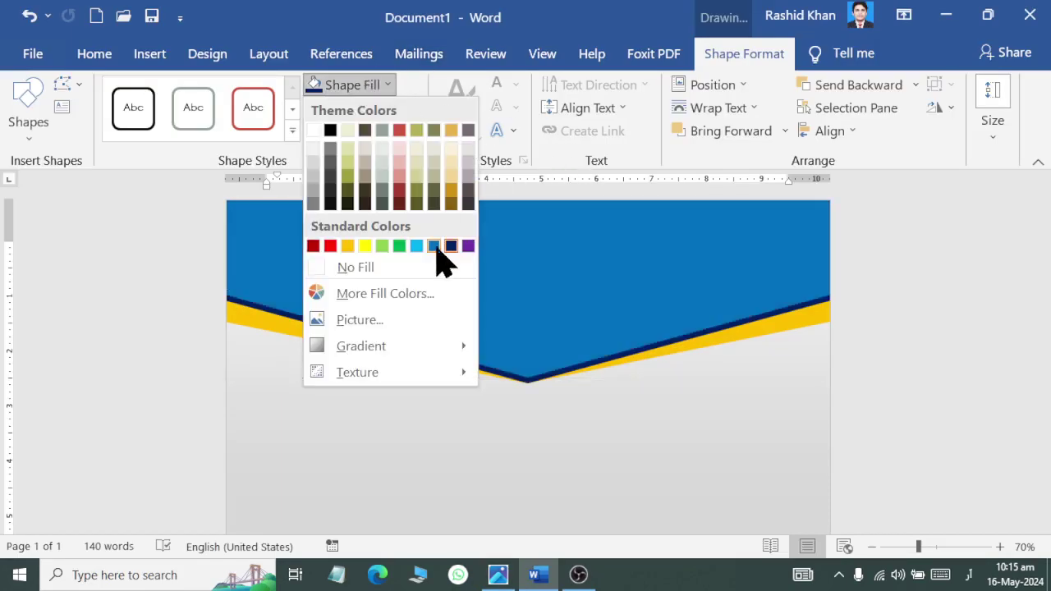
left_click(435, 246)
key("alt+Tab")
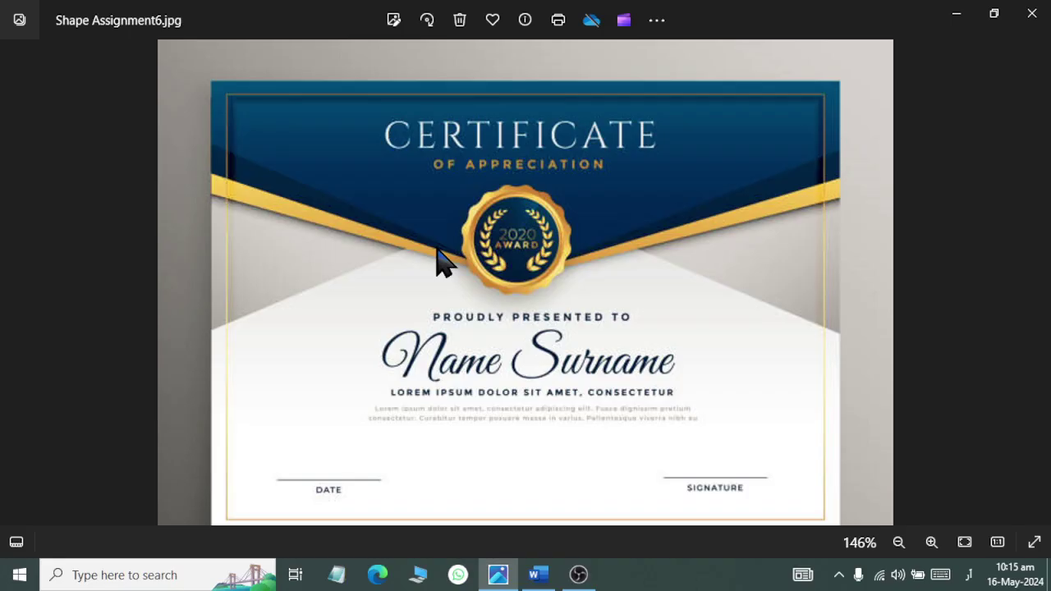
key("alt+Tab")
left_click(377, 87)
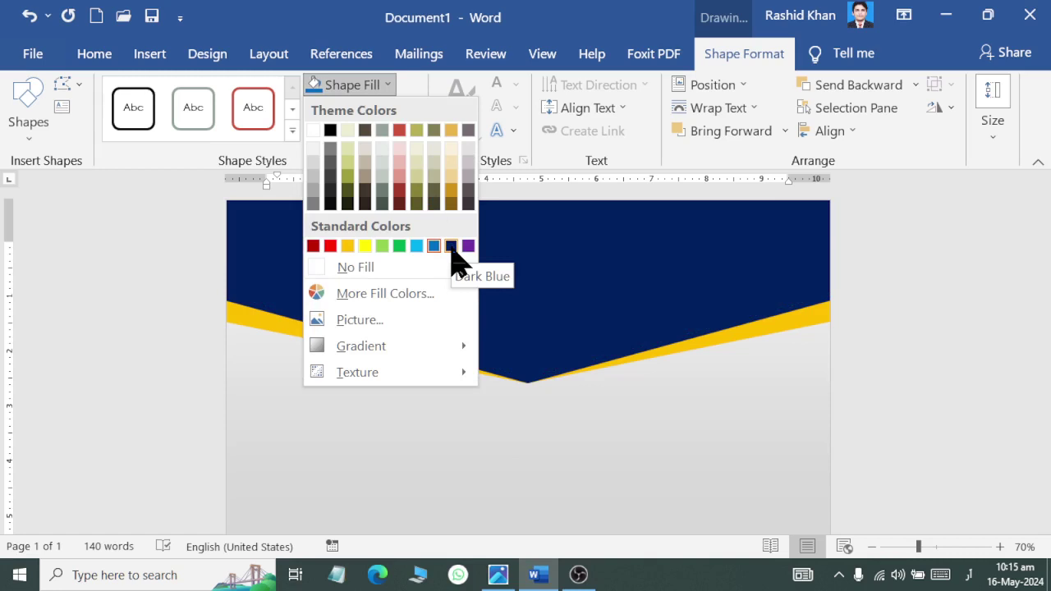
left_click(451, 247)
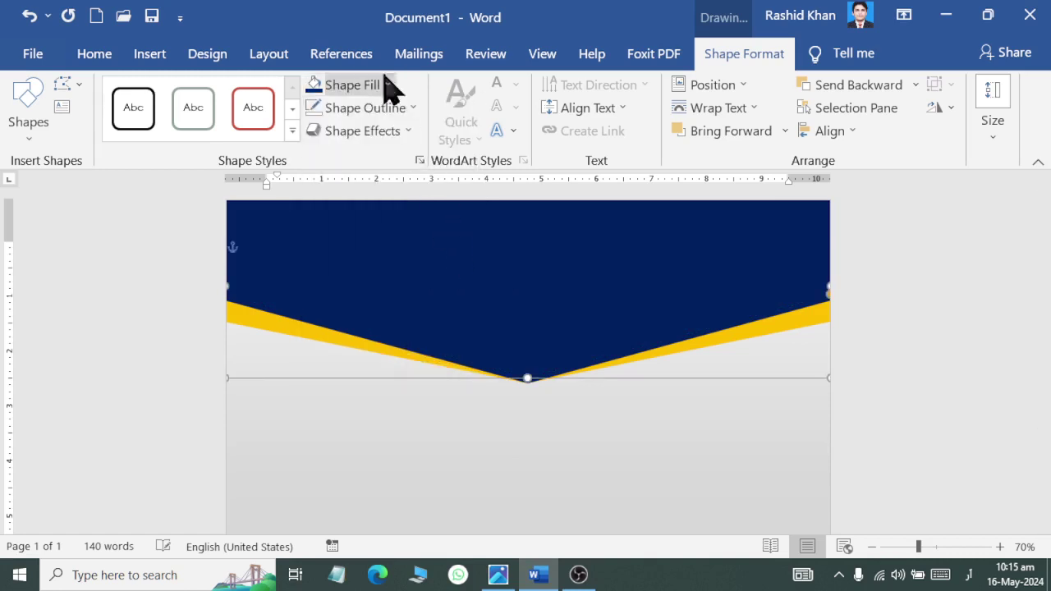
- Try a brighter custom blue from More Fill Colors, then revert to the darker navy
left_click(386, 87)
left_click(418, 311)
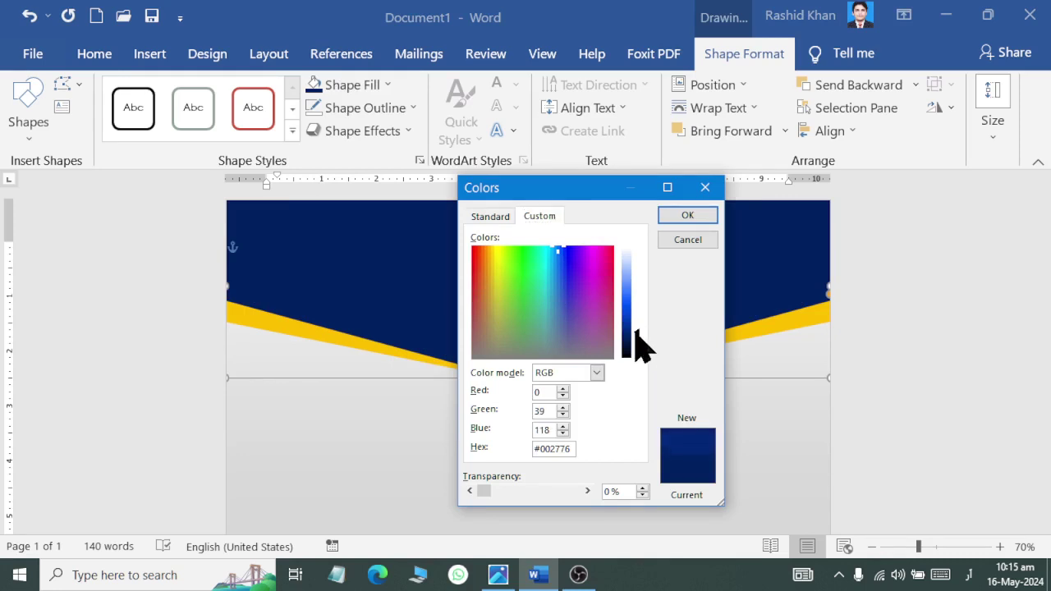
left_click_drag(637, 345, 638, 334)
left_click(693, 215)
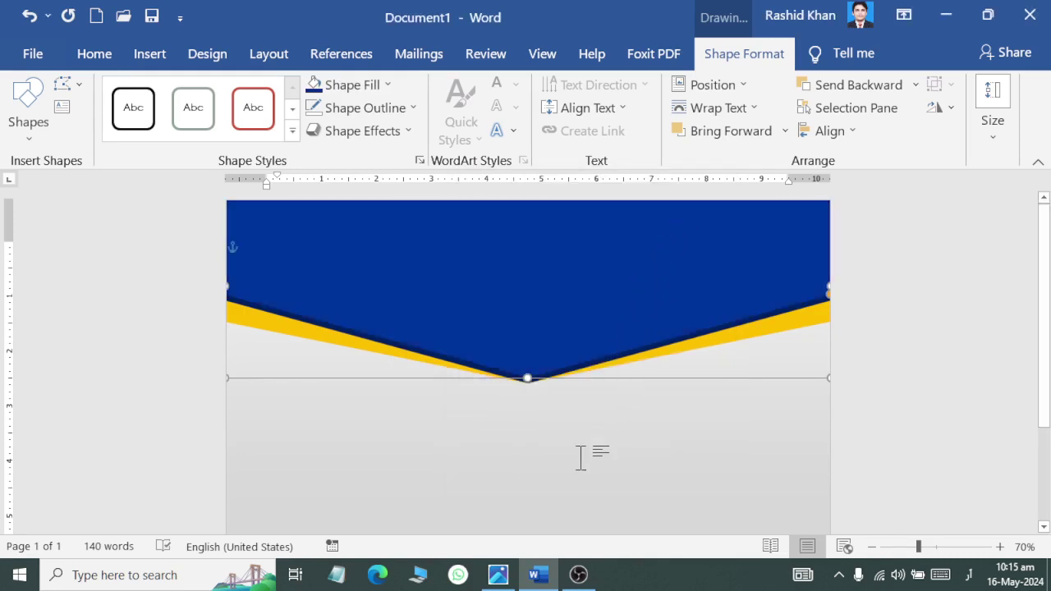
key("alt+Tab")
key("alt+Tab")
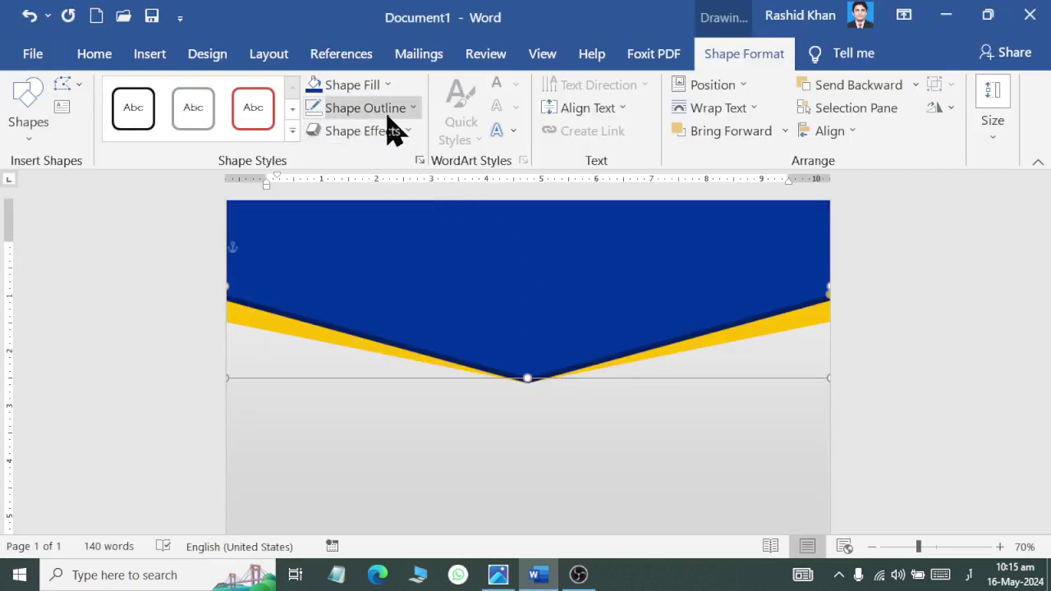
key("ctrl+z")
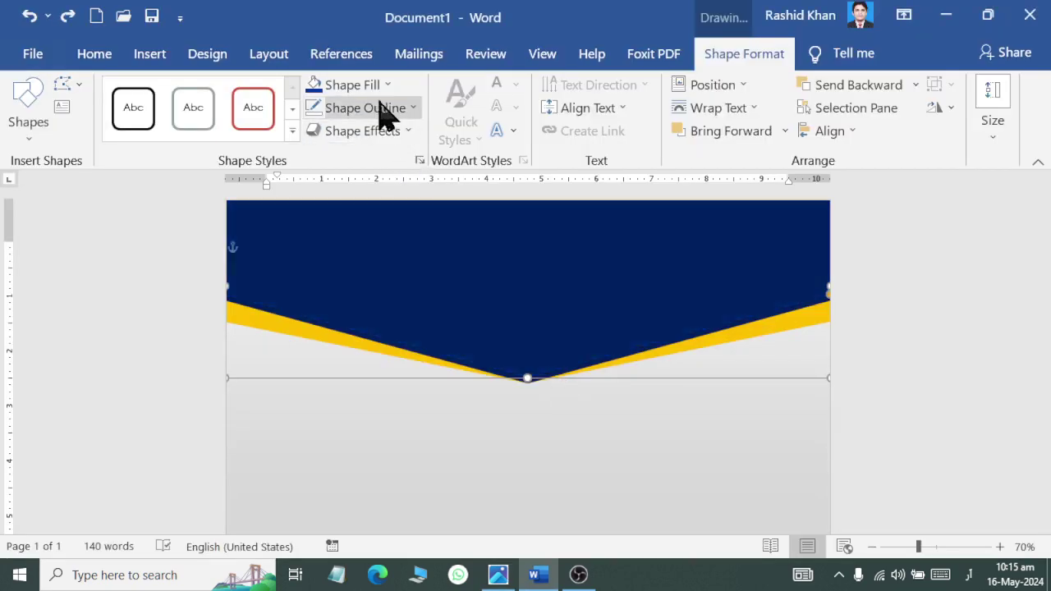
- Test a slightly lighter custom navy, undo back to dark navy, and compare with the reference
left_click(365, 84)
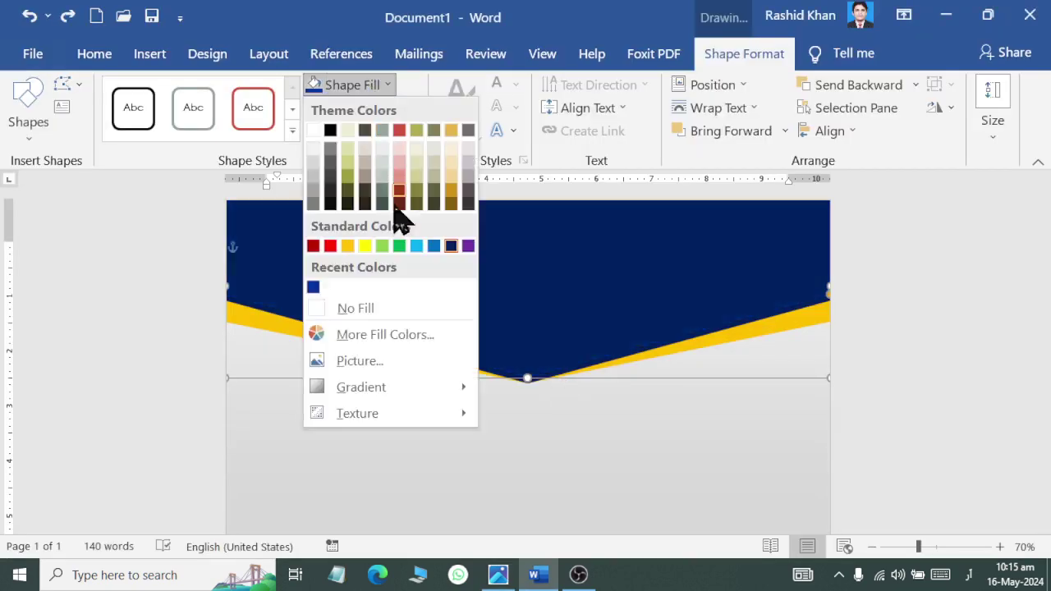
left_click(421, 352)
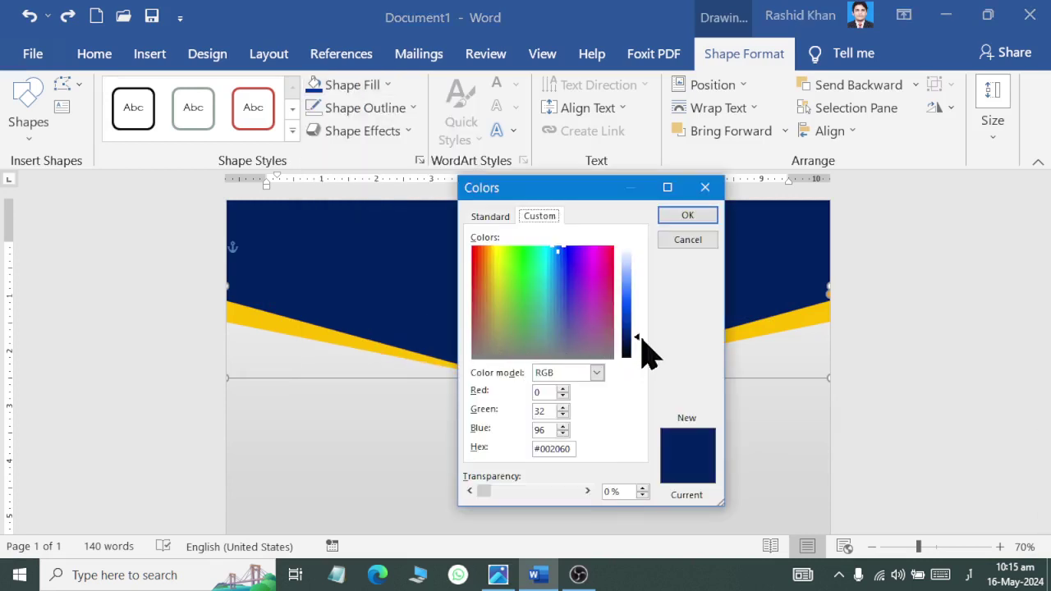
left_click_drag(637, 336, 637, 333)
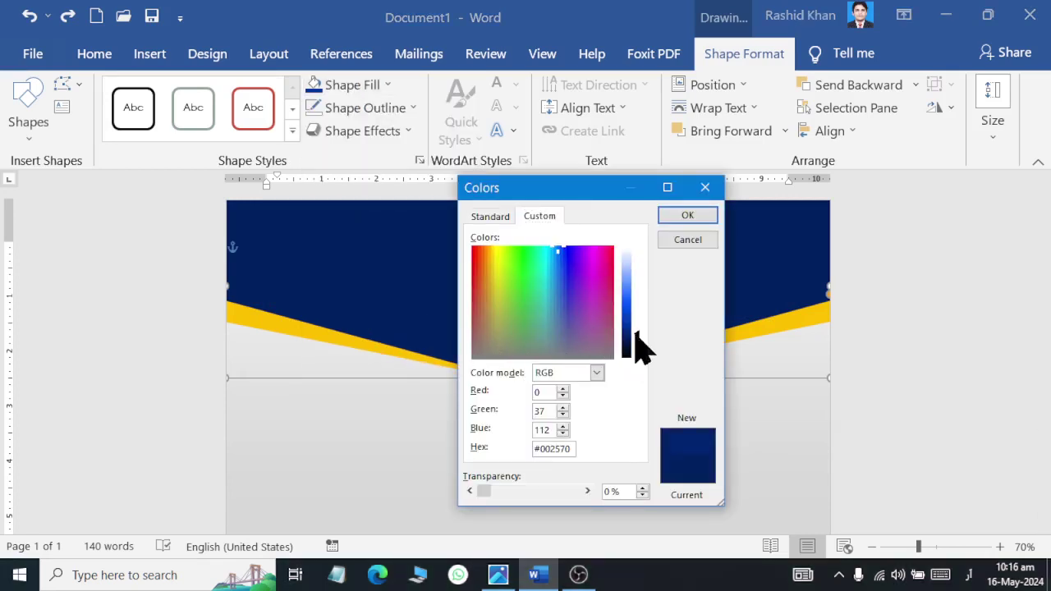
left_click(682, 215)
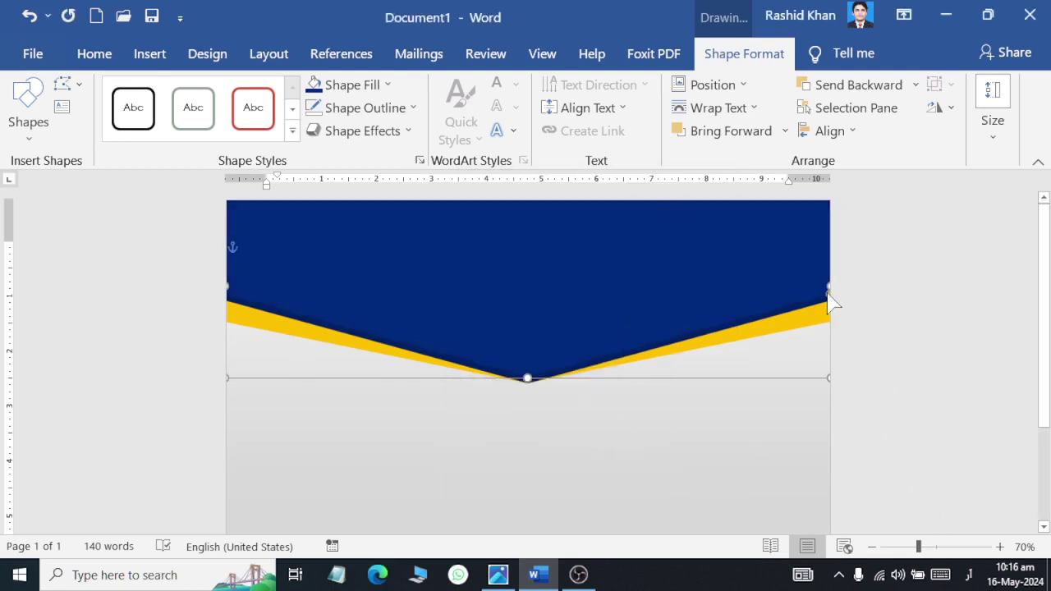
key("ctrl+z")
key("ctrl+z")
key("alt")
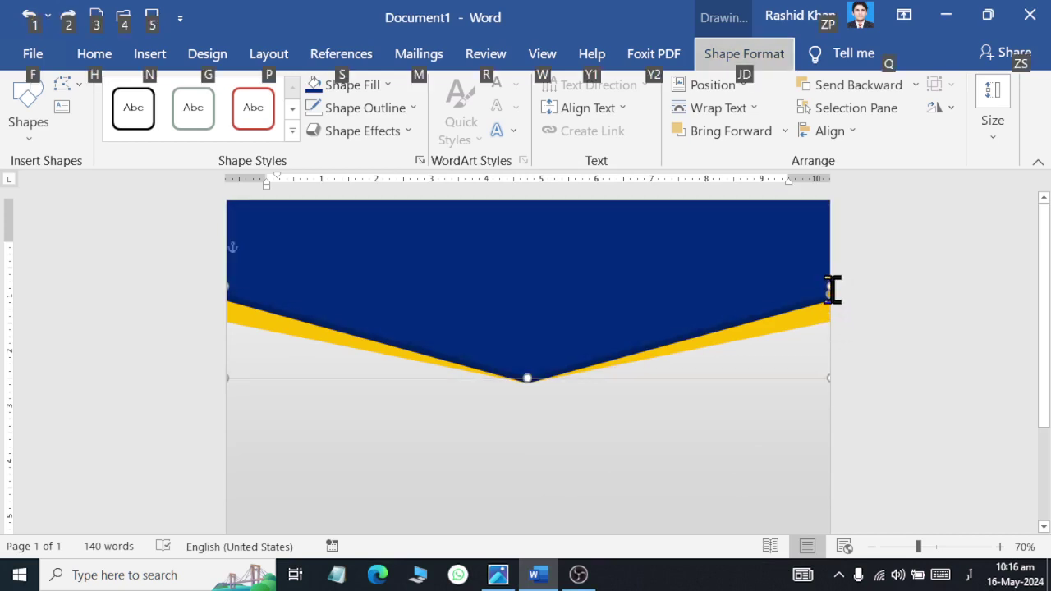
key("alt")
key("ctrl+z")
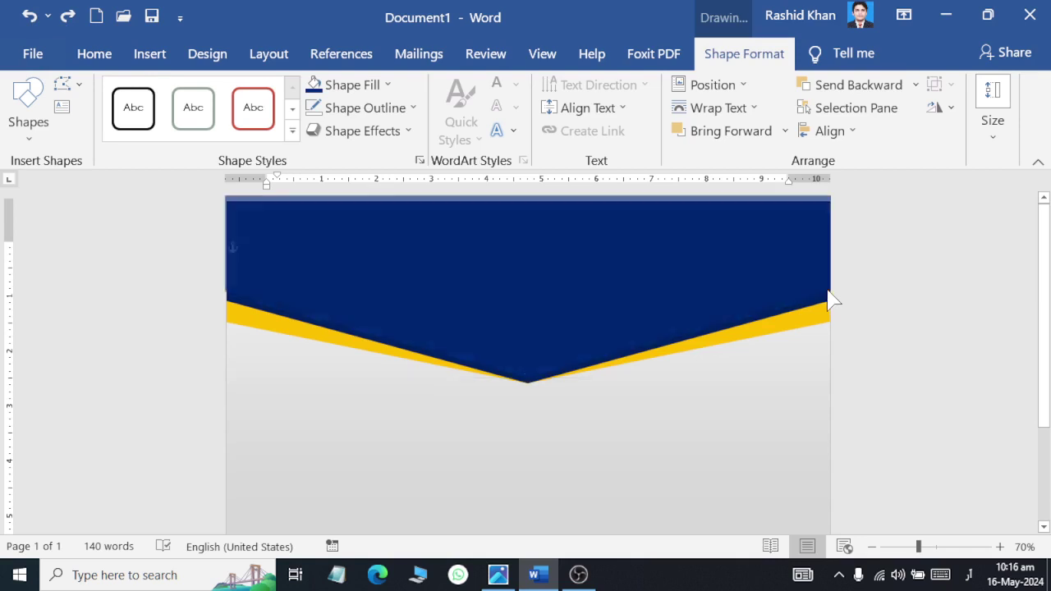
left_click(919, 424)
key("alt+Tab")
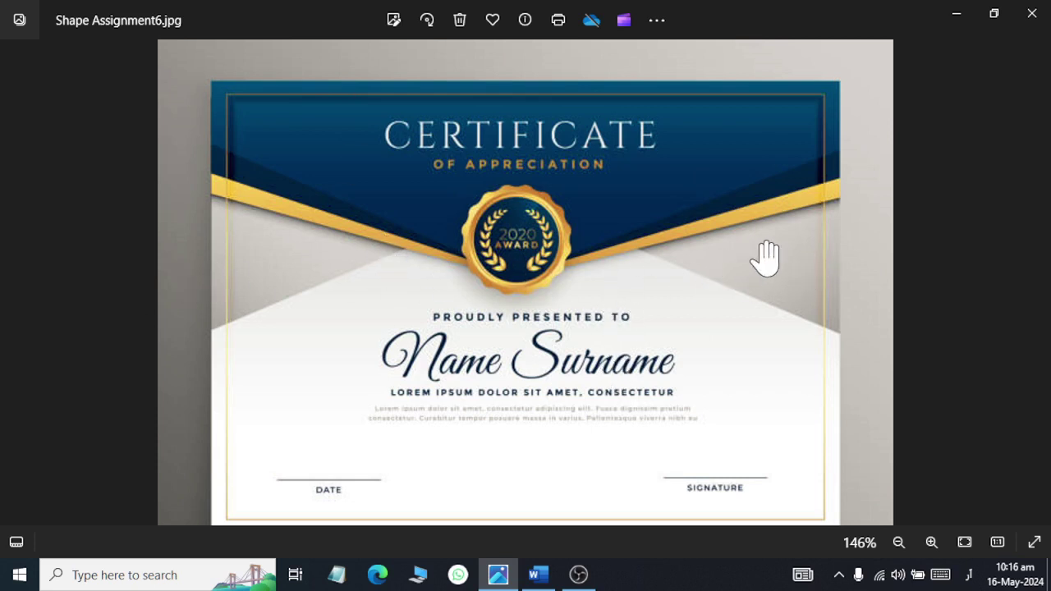
key("alt+Tab")
- Insert an Isosceles Triangle below the banner and experiment with its apex position
left_click(148, 54)
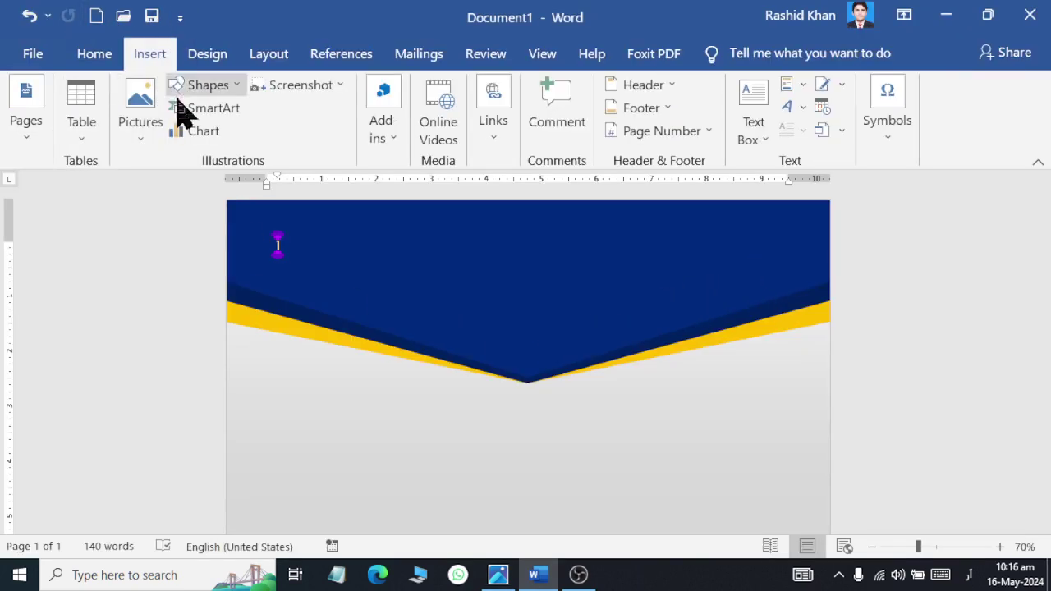
left_click(204, 85)
left_click(320, 131)
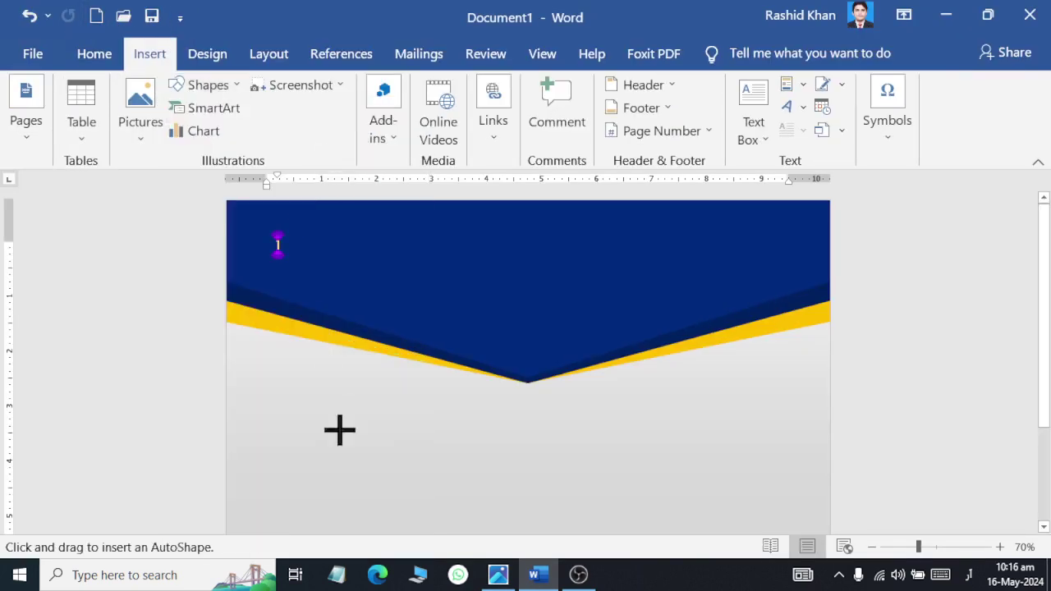
left_click_drag(307, 392, 462, 498)
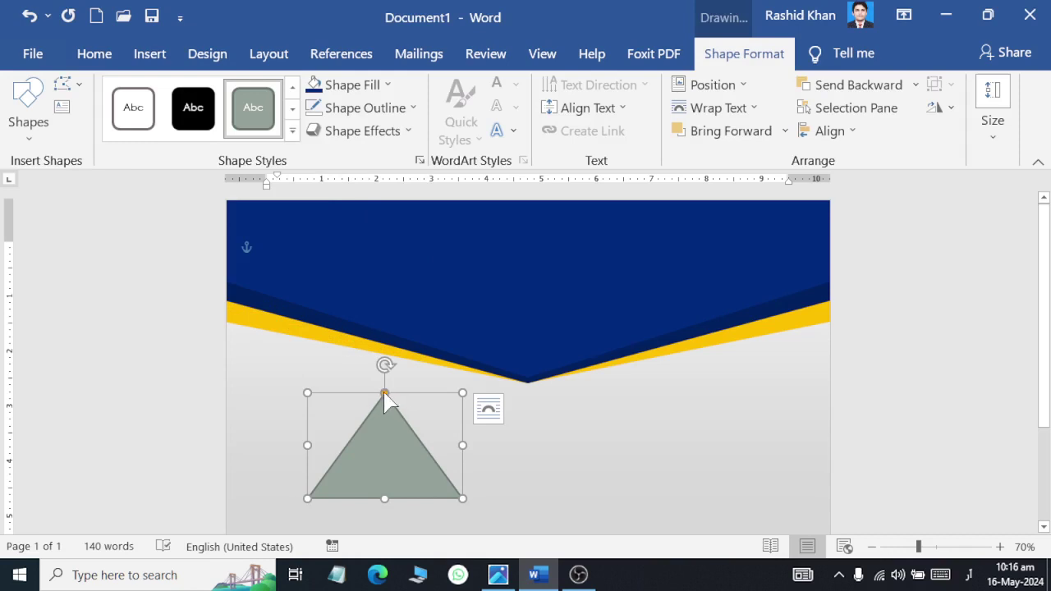
left_click_drag(385, 393, 480, 437)
mouse_move(579, 504)
left_mouse_down()
mouse_move(241, 439)
mouse_move(612, 476)
mouse_move(326, 414)
mouse_move(403, 417)
left_mouse_up()
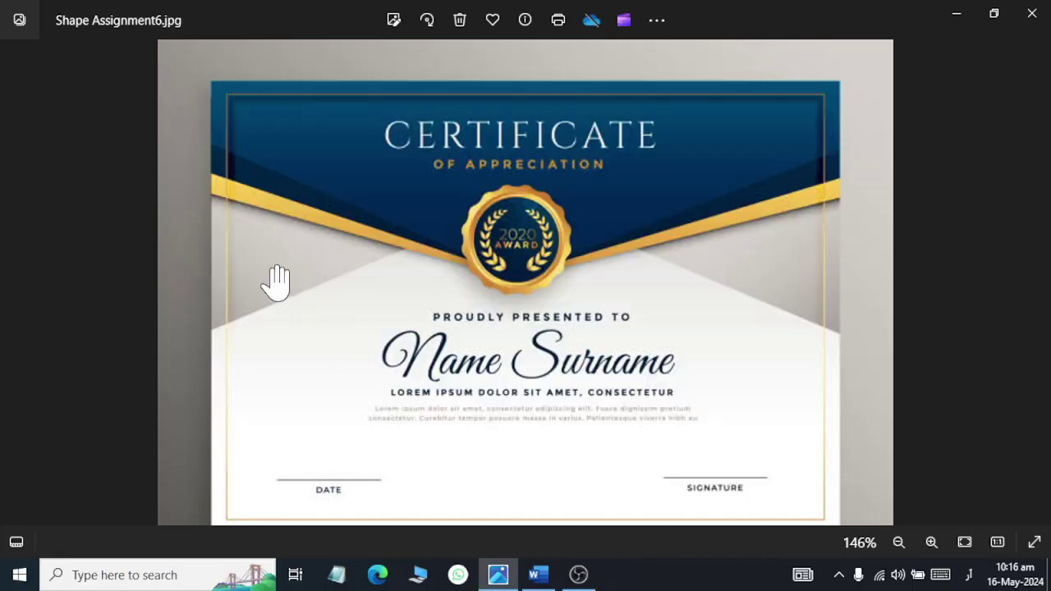
key("alt+Tab")
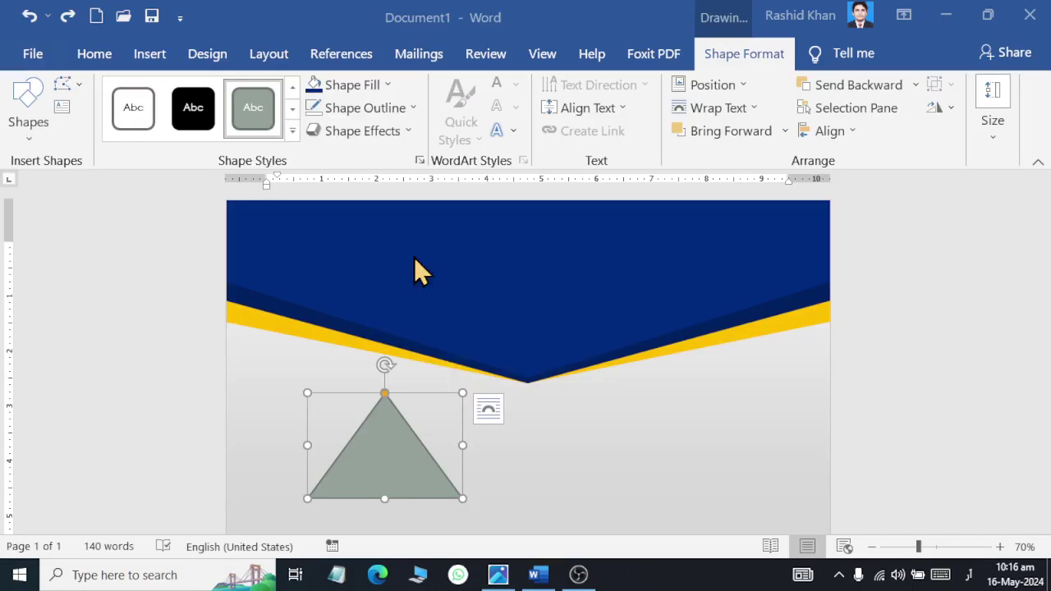
- Rotate the triangle to point right, stretch it along the left page edge, and send it behind the banner
left_click_drag(392, 367, 509, 476)
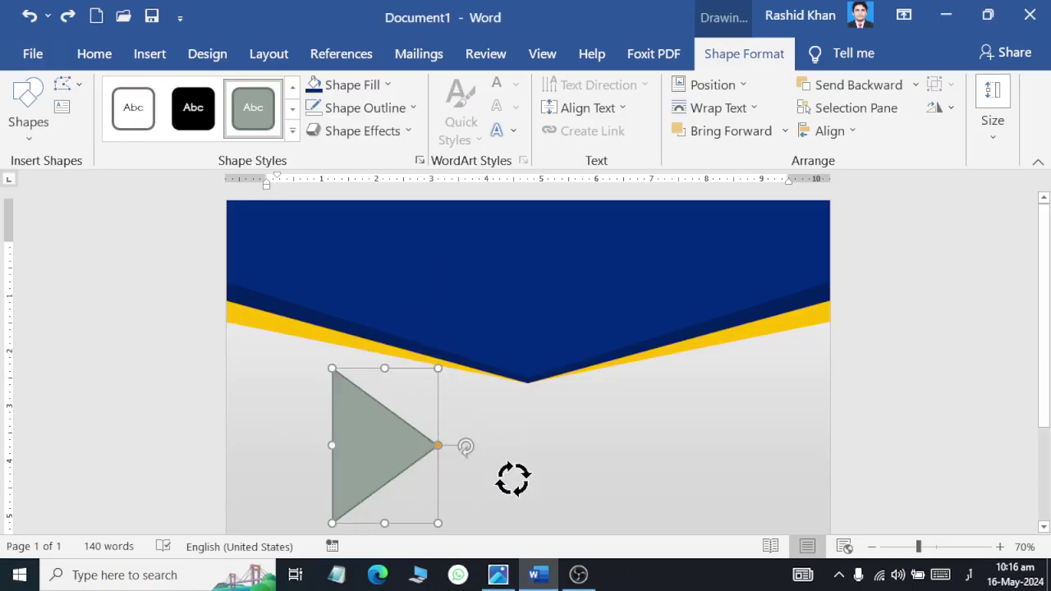
left_click_drag(413, 460, 255, 369)
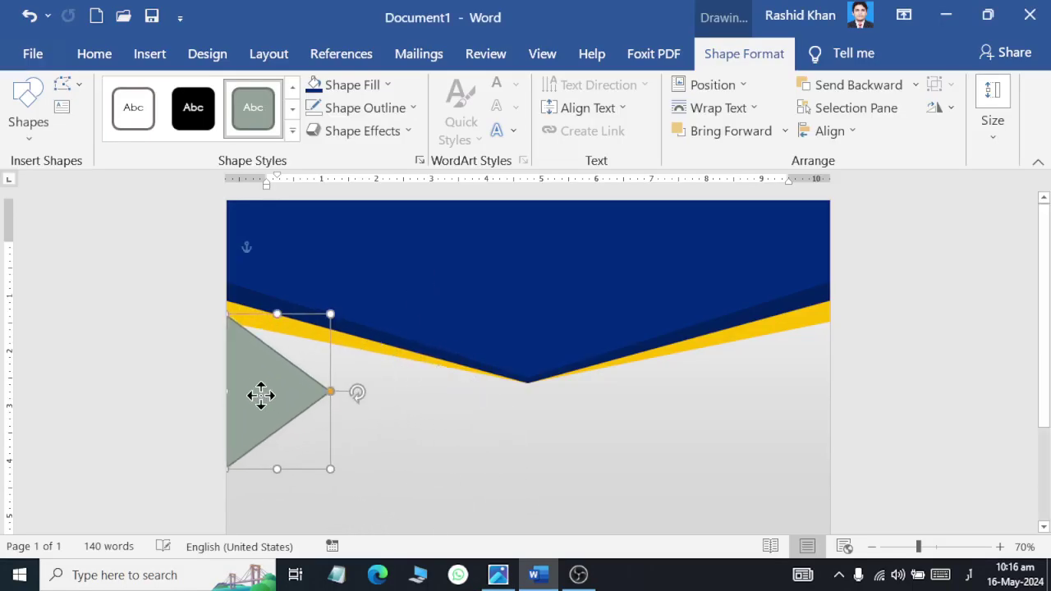
key("alt+Tab")
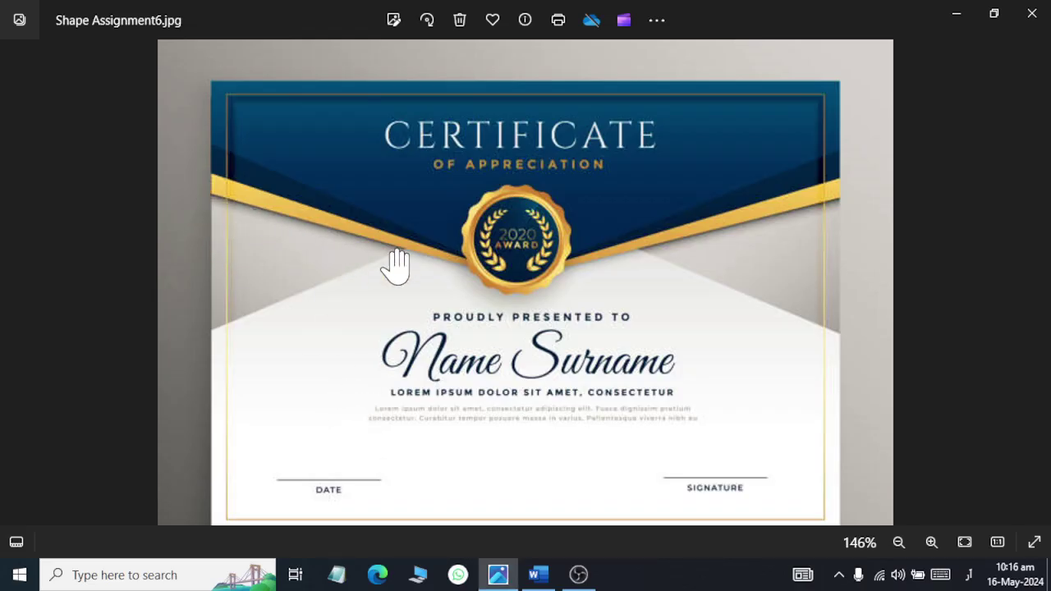
key("alt+Tab")
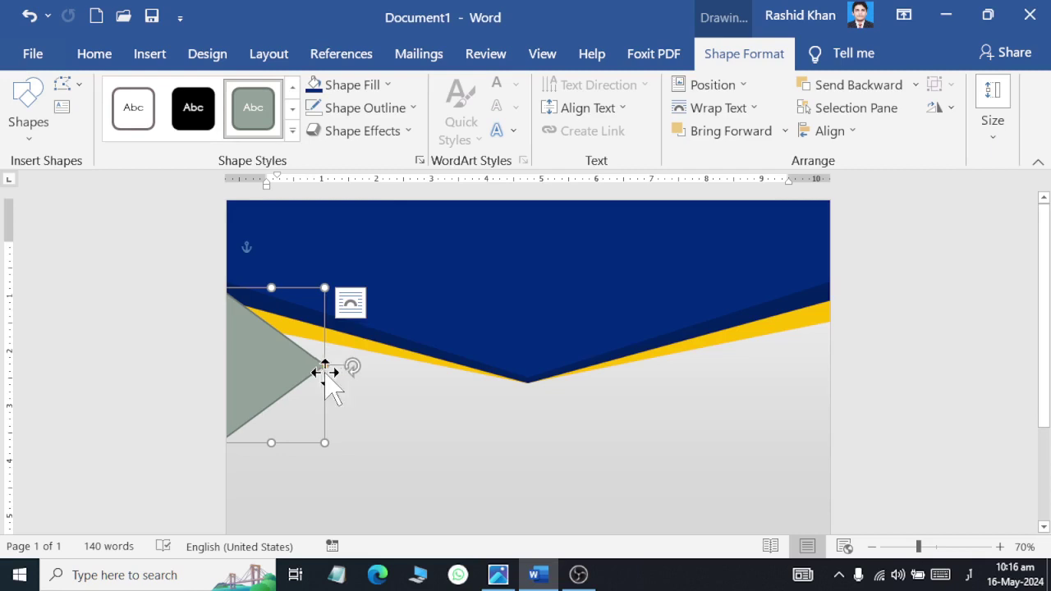
left_click_drag(324, 365, 440, 378)
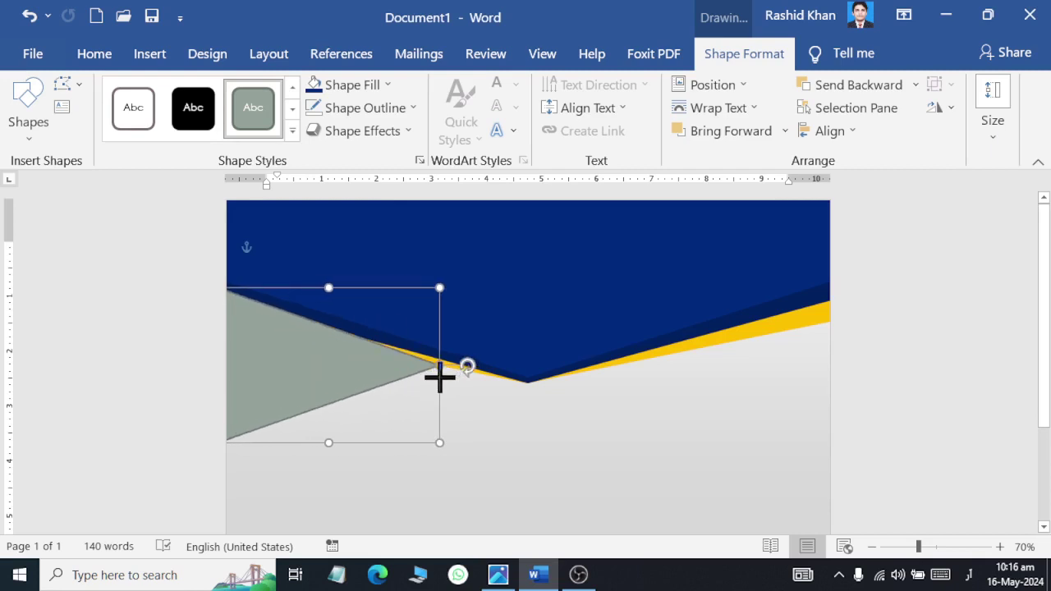
right_click(279, 365)
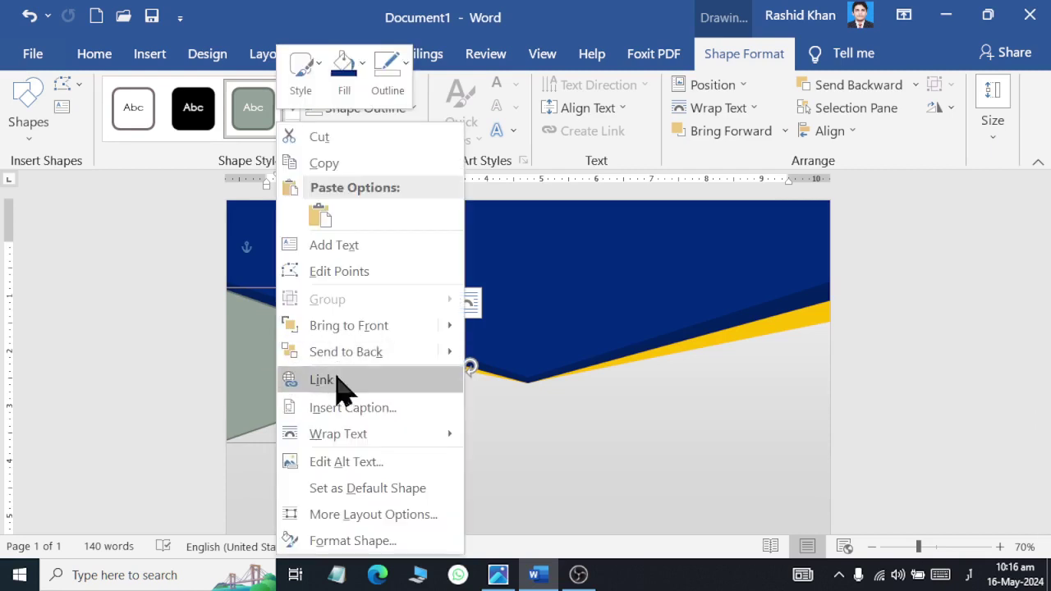
left_click(386, 352)
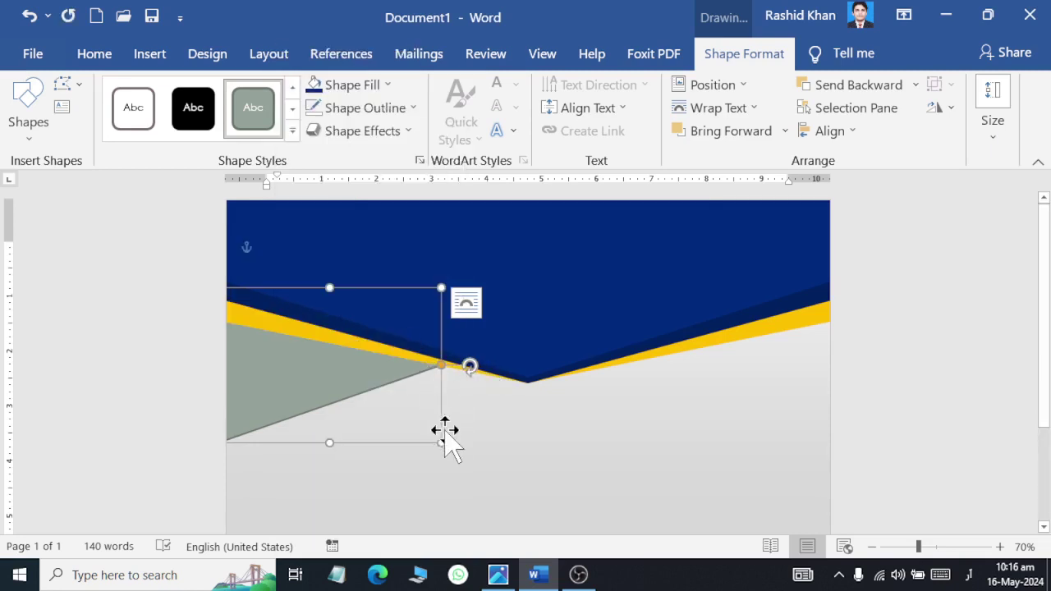
left_click(927, 376)
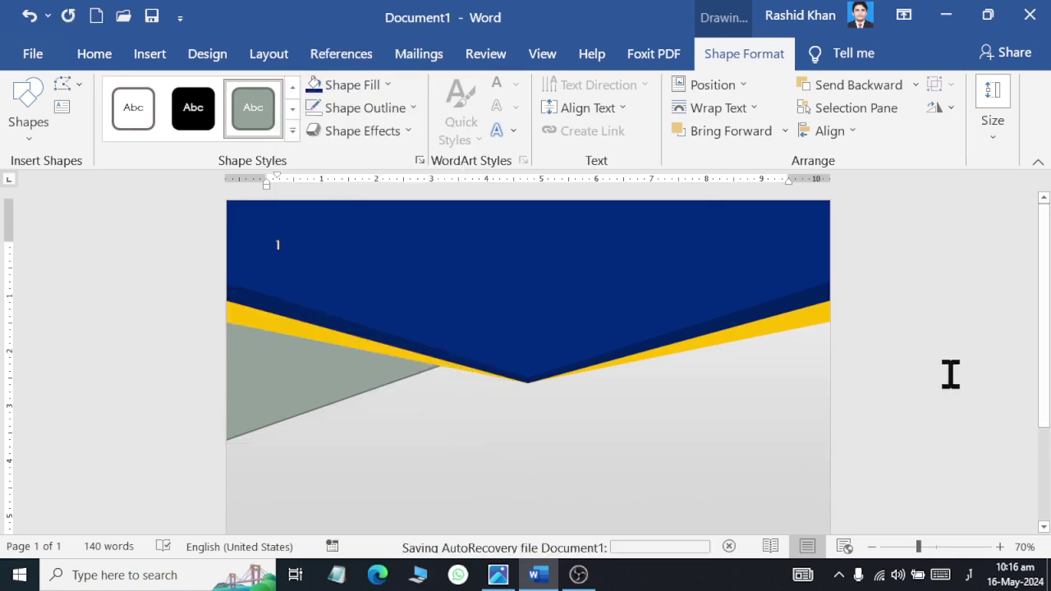
key("alt+Tab")
key("alt+Tab")
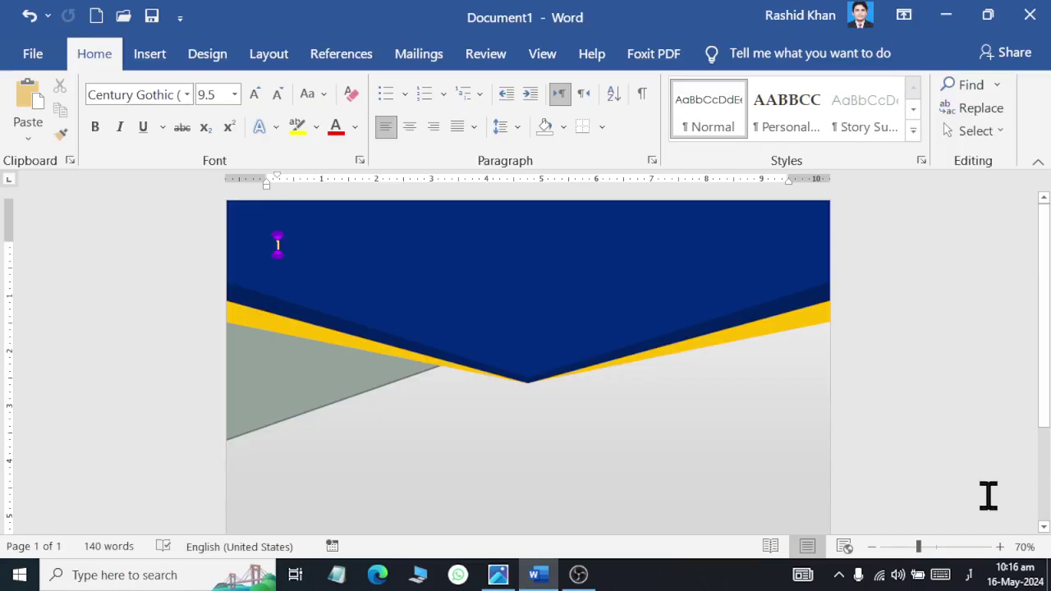
- Flip a grey triangle to point left, place it at the right page edge, and send it behind the gold stripe
left_click(321, 381)
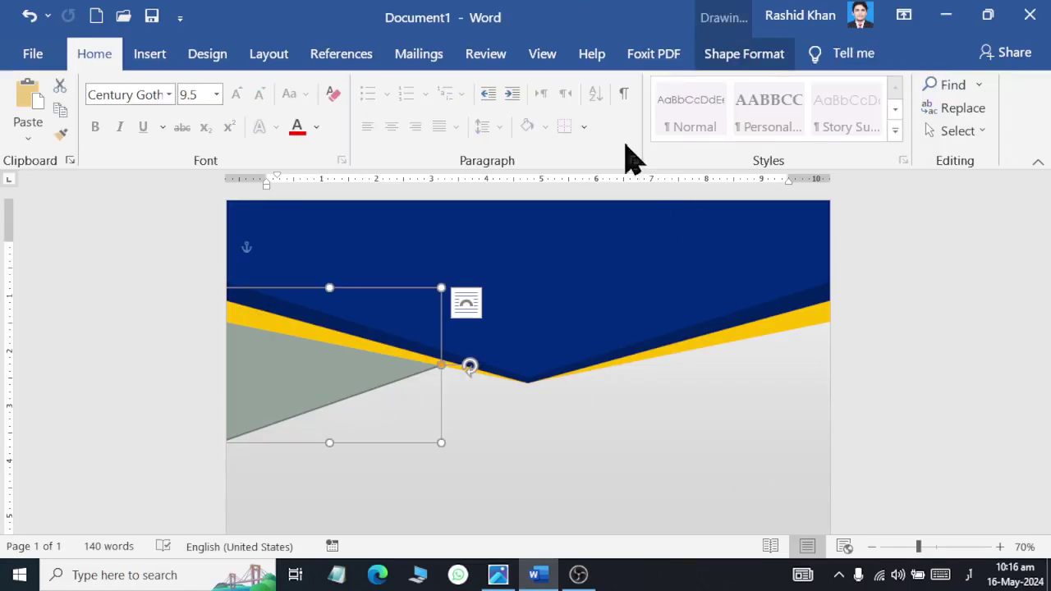
key("ctrl+z")
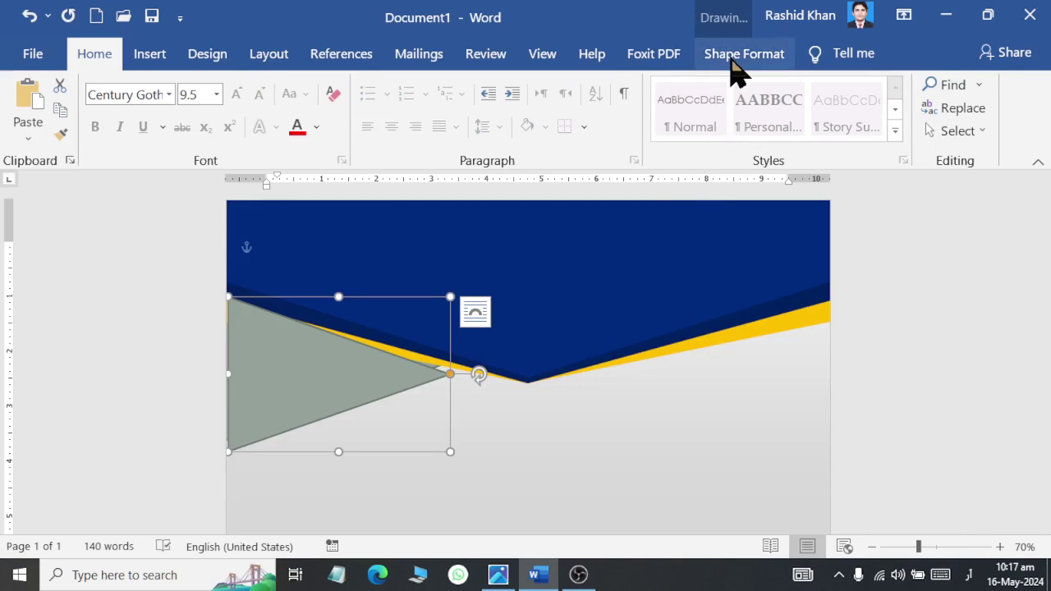
left_click(733, 56)
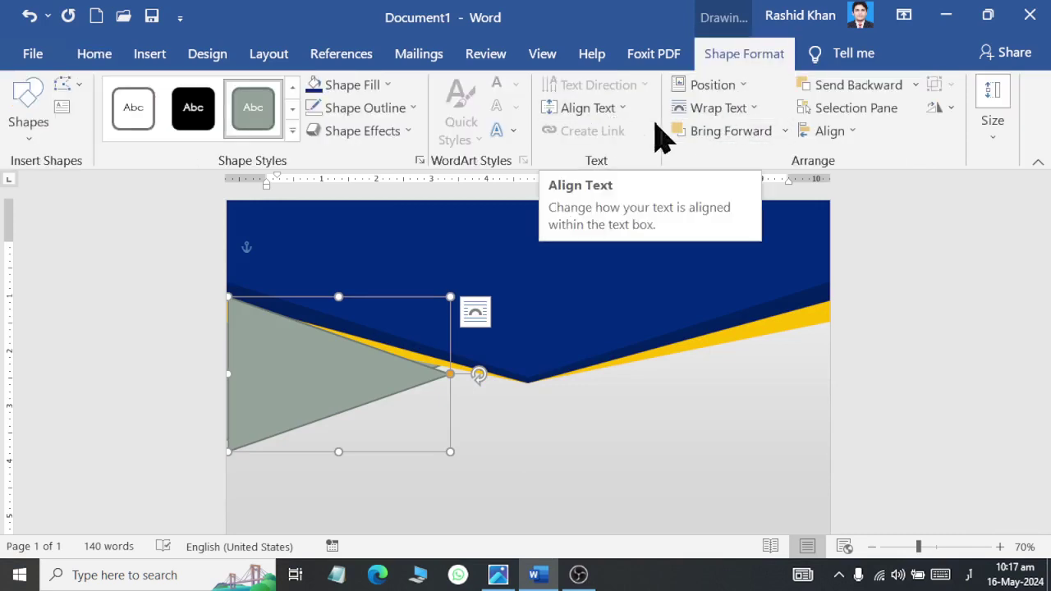
left_click(941, 107)
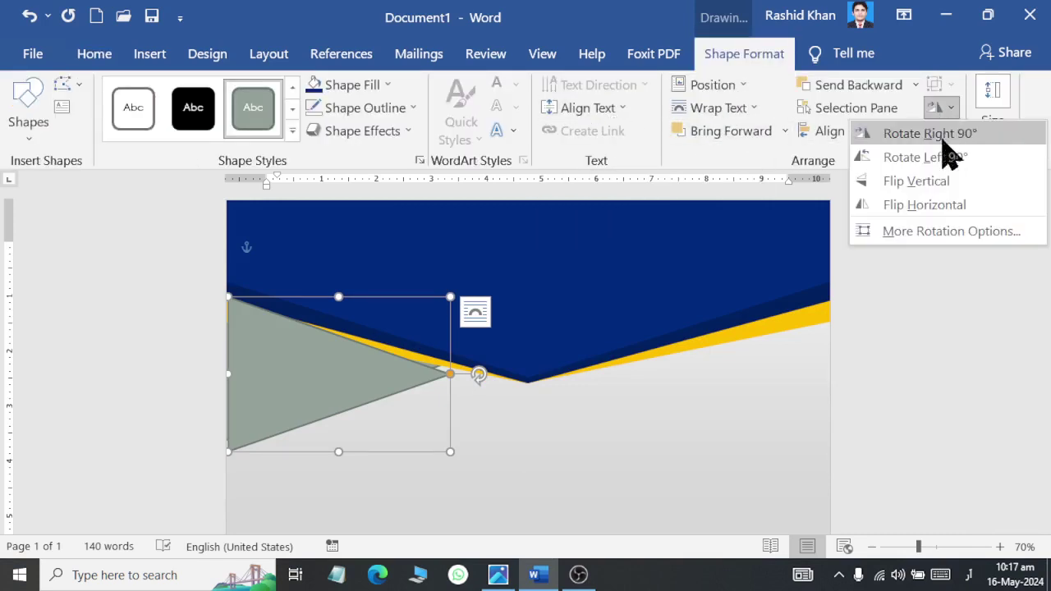
left_click(946, 205)
mouse_move(352, 364)
left_mouse_down()
mouse_move(642, 378)
mouse_move(748, 370)
mouse_move(699, 370)
mouse_move(731, 373)
left_mouse_up()
right_click(732, 374)
left_click(777, 351)
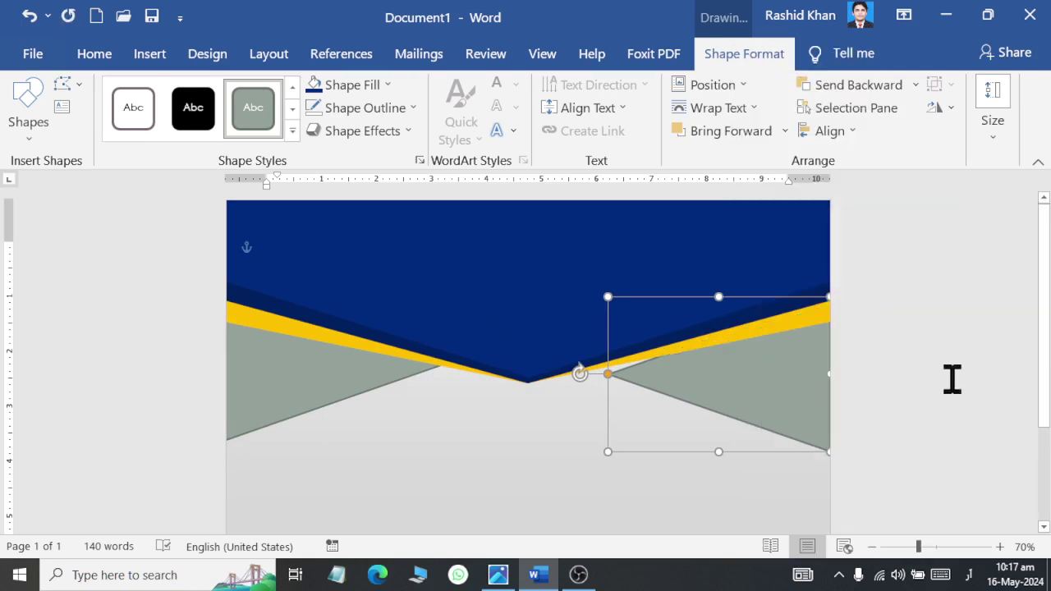
key("Up")
key("Up")
key("Up")
key("Up")
key("Up")
key("Up")
key("Up")
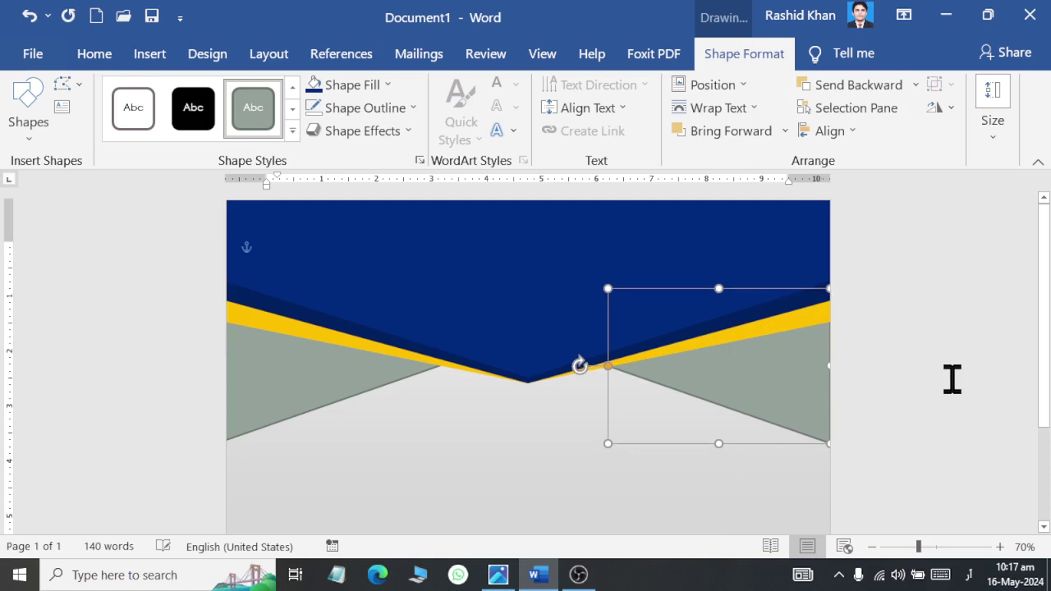
left_click(889, 424)
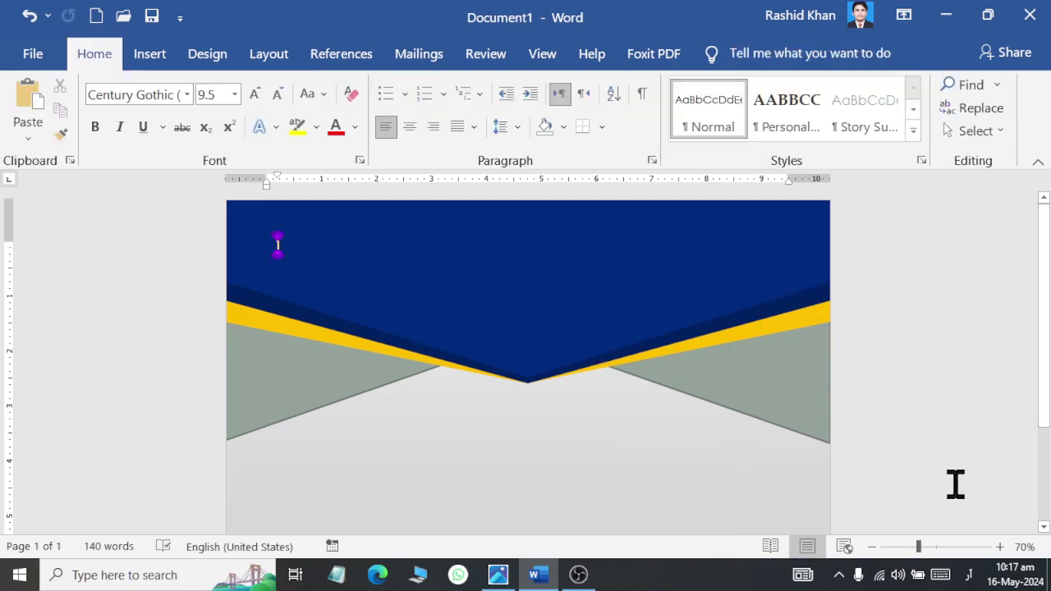
- Select the right triangle and open its Shape Fill colour options after checking the reference
left_click(793, 411)
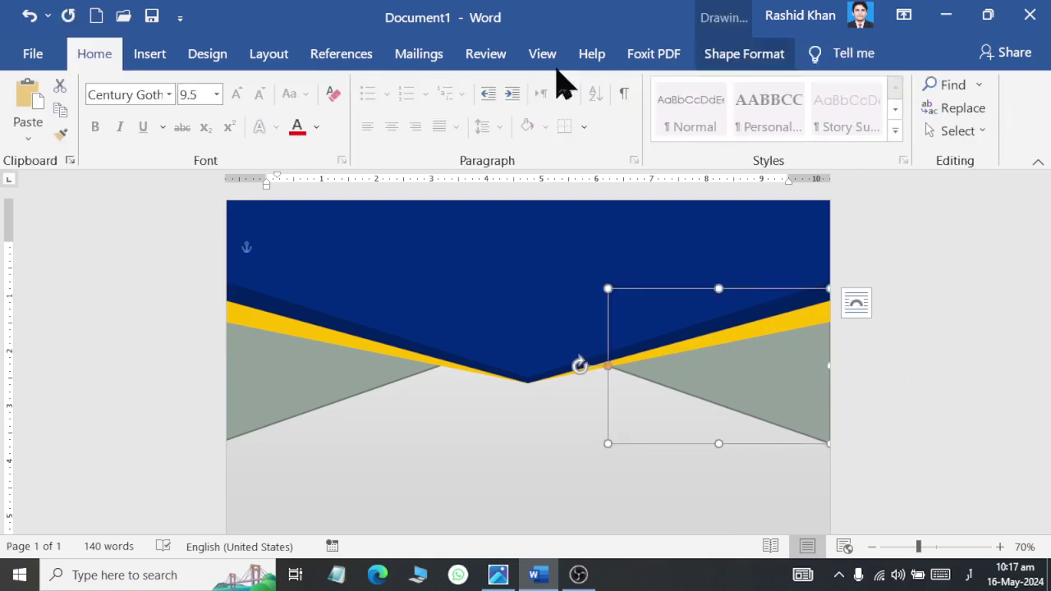
left_click(756, 57)
key("alt+Tab")
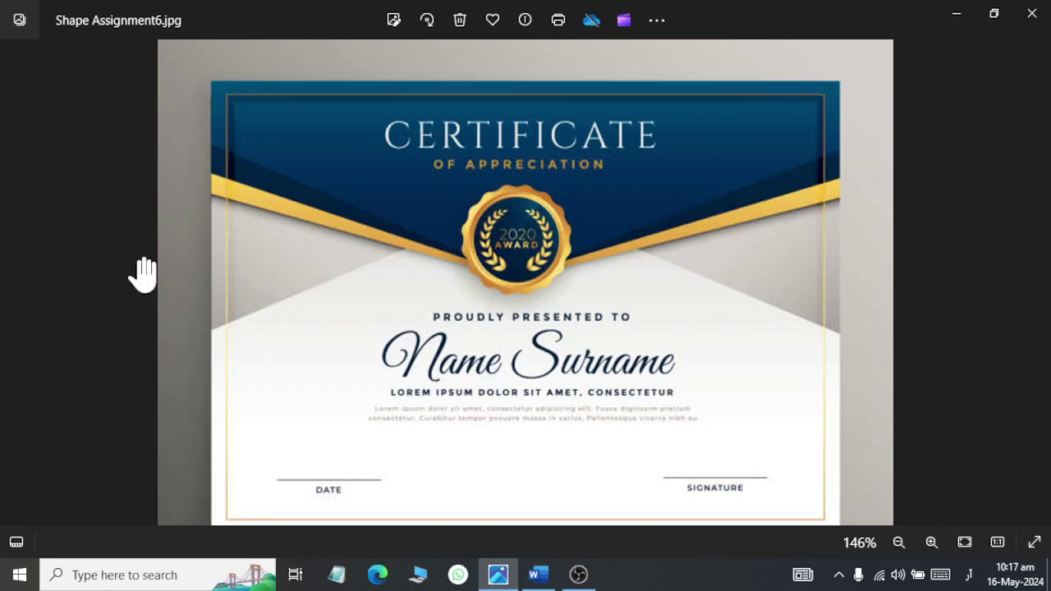
key("alt+Tab")
left_click(353, 85)
mouse_move(361, 386)
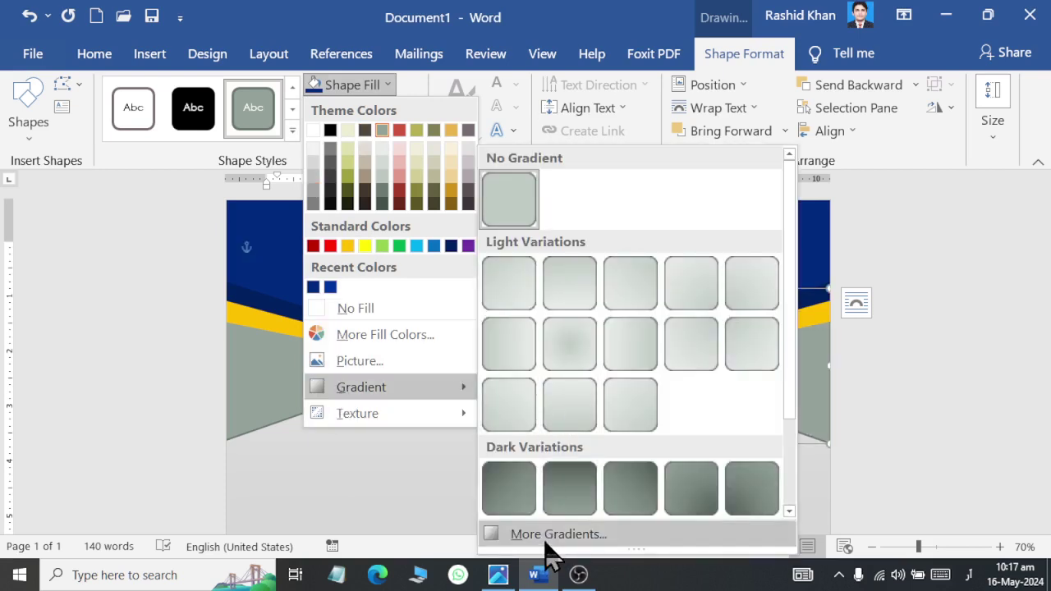
- Switch the right triangle to a gradient fill and remove the two middle gradient stops
left_click(546, 534)
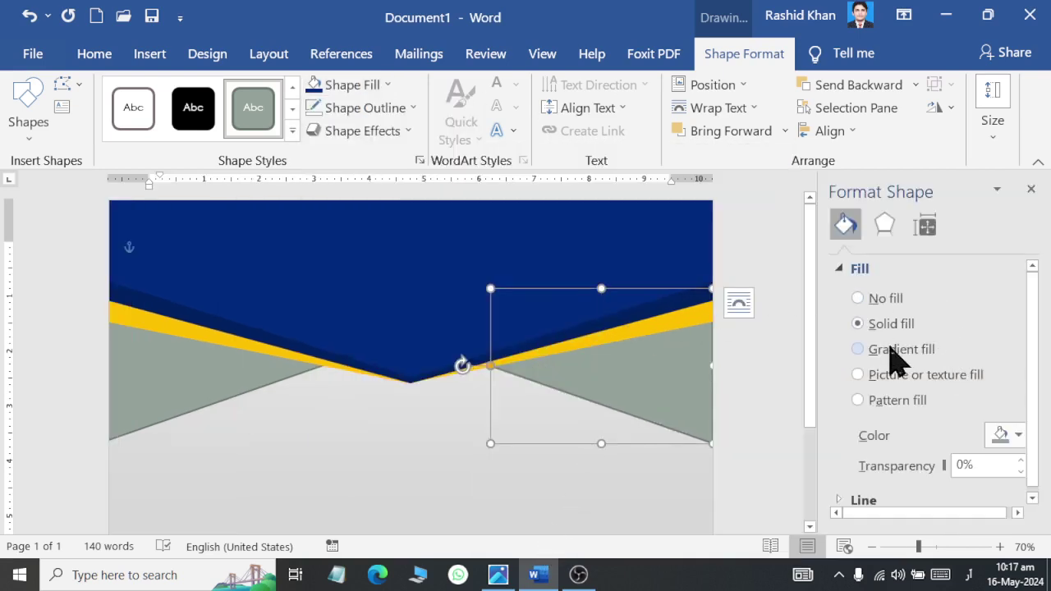
left_click(892, 352)
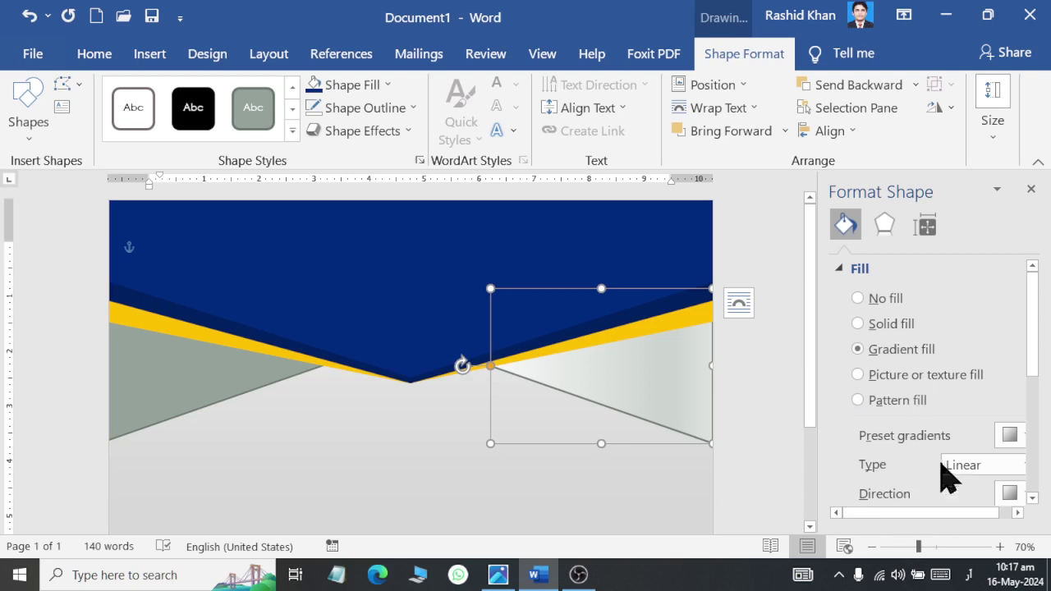
scroll(933, 487, "down", 1)
scroll(932, 488, "down", 1)
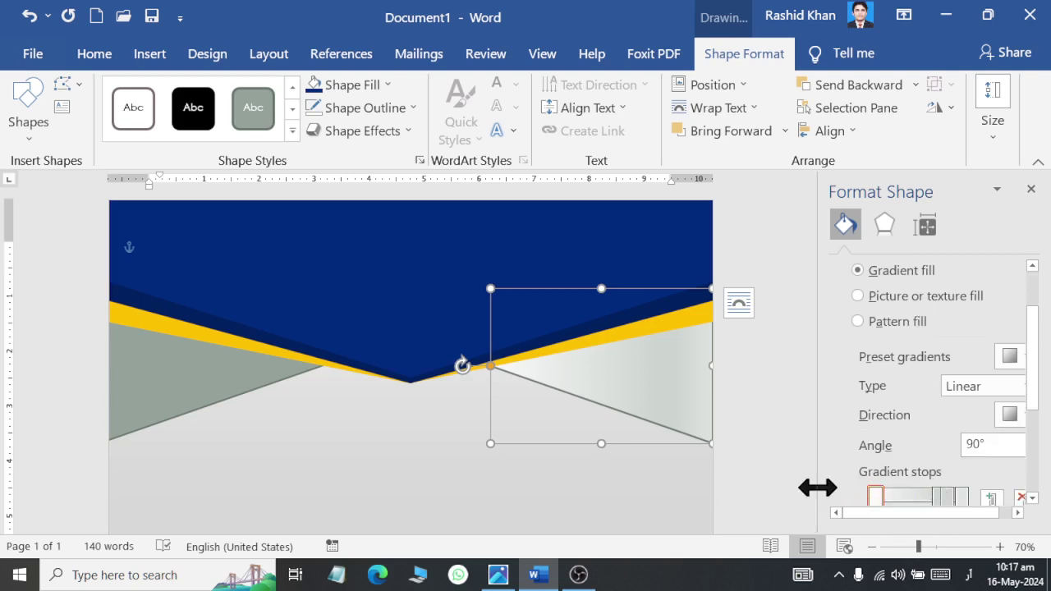
left_click_drag(816, 487, 739, 481)
left_click(1013, 356)
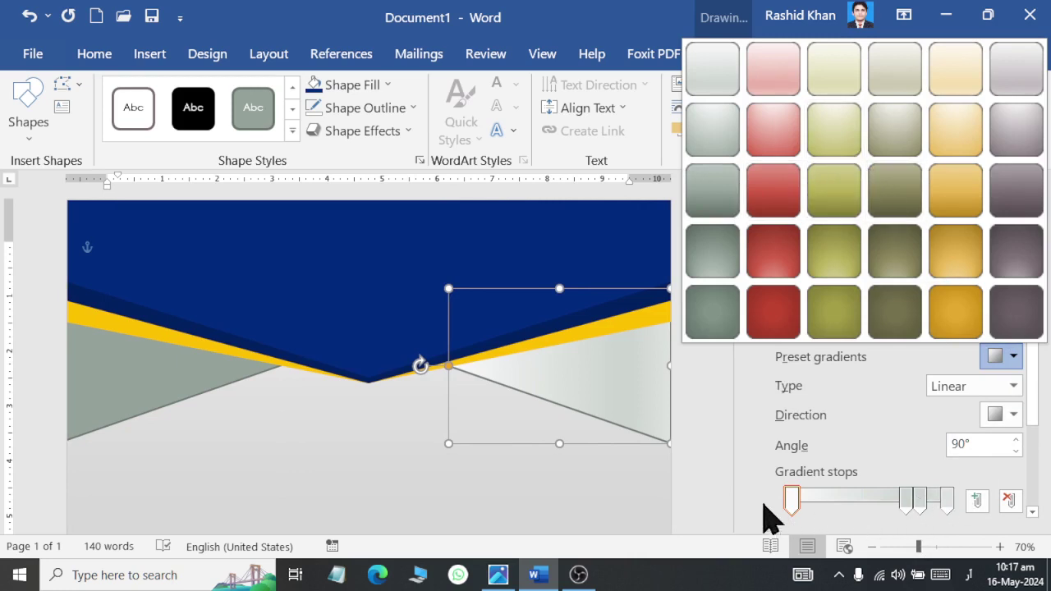
left_click(903, 517)
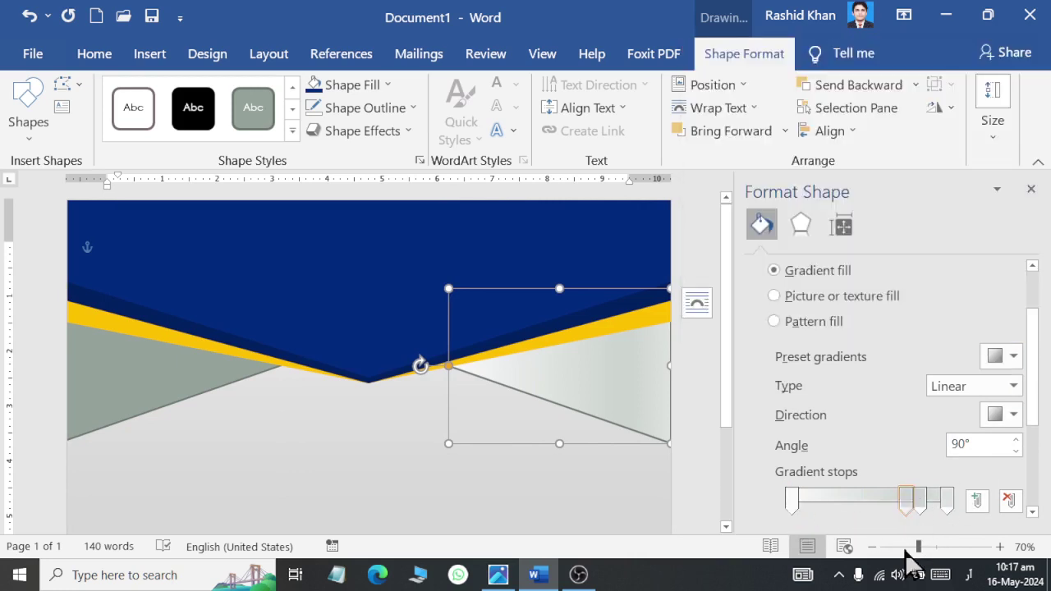
left_click_drag(919, 504, 915, 566)
left_click_drag(923, 505, 924, 554)
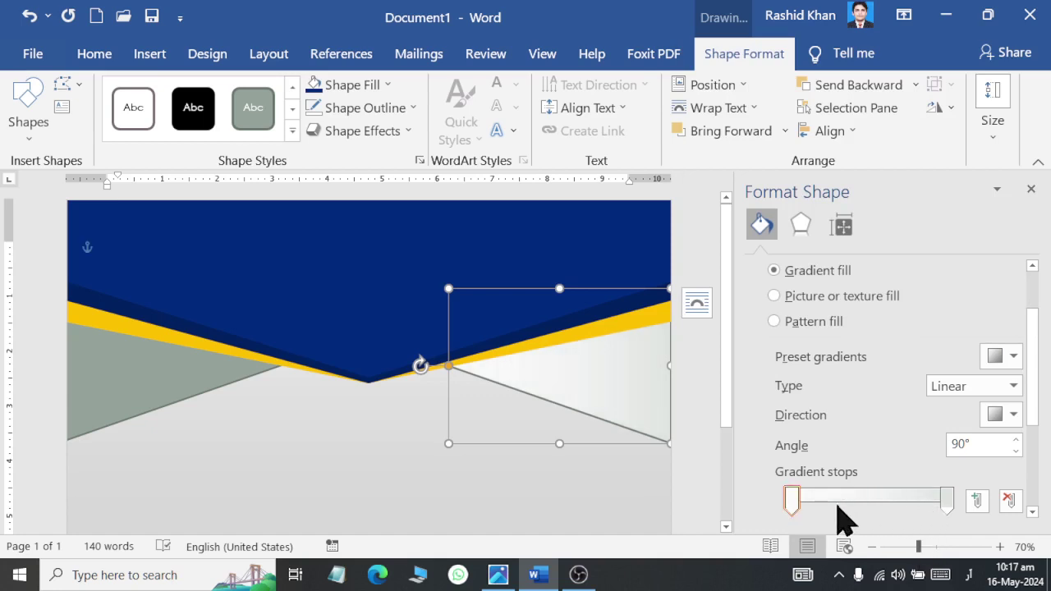
- Set the first gradient stop to White and the end stop to White, Darker 15%
left_click(793, 500)
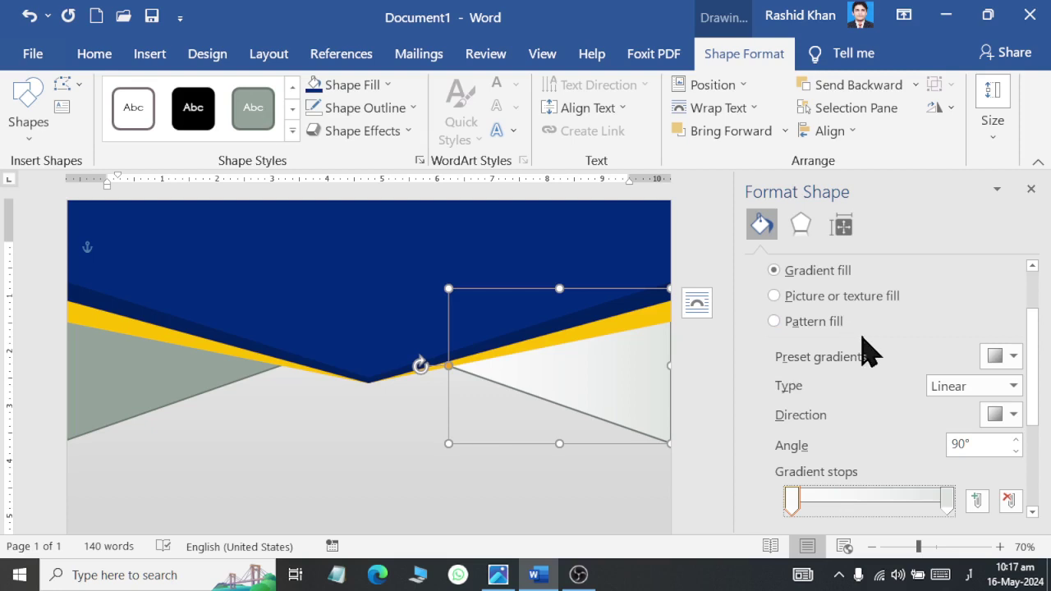
left_click_drag(1039, 338, 954, 398)
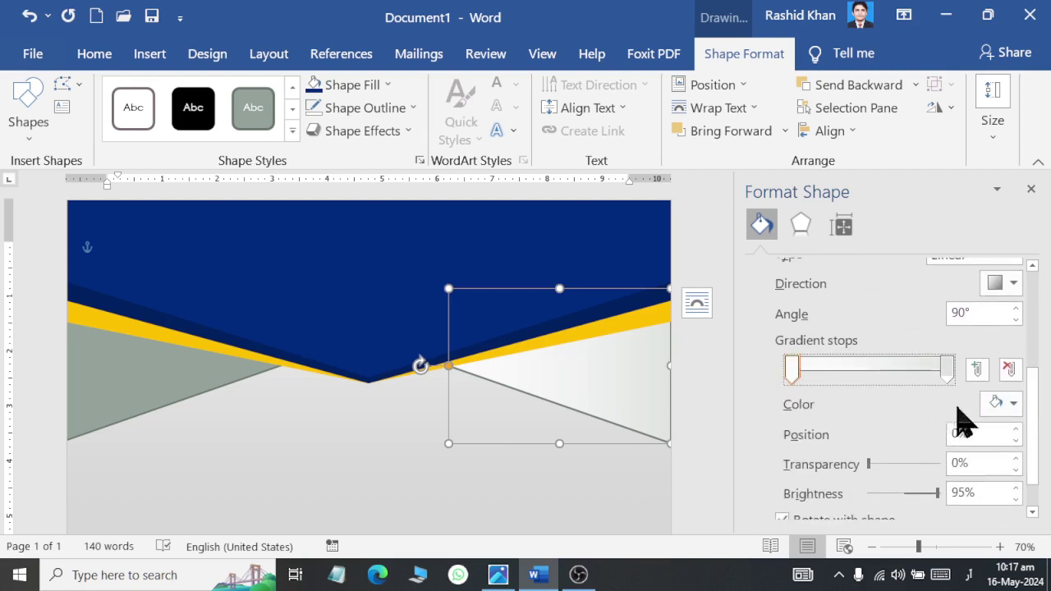
left_click(1008, 403)
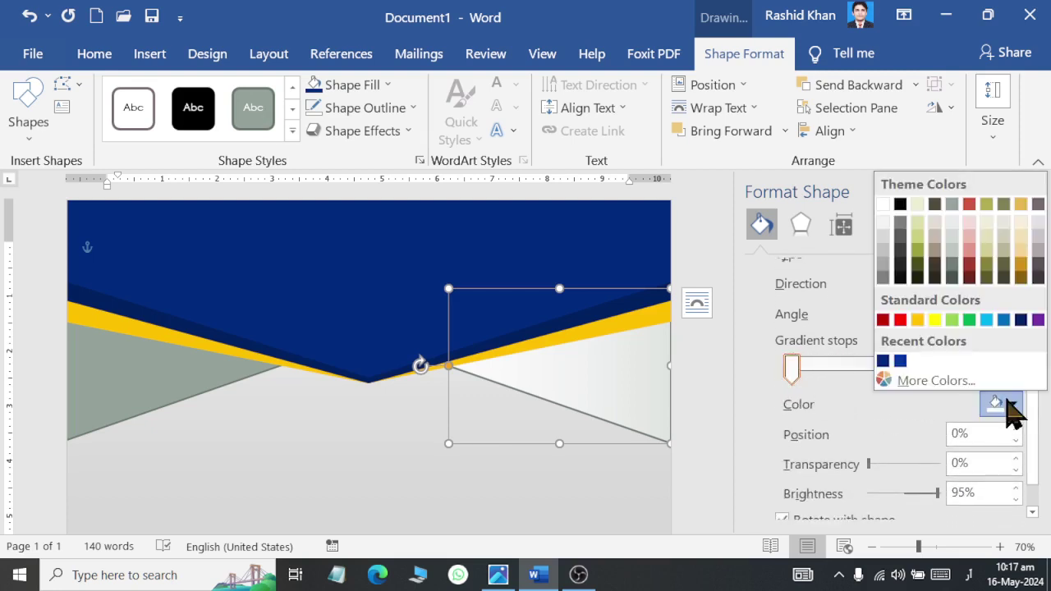
left_click(884, 221)
left_click(948, 370)
left_click(1003, 405)
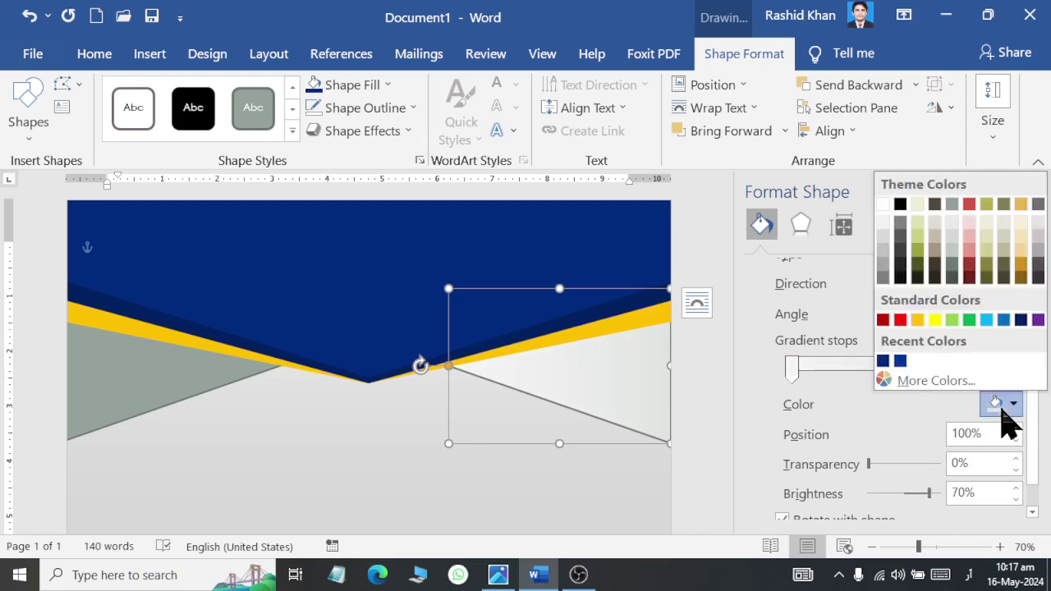
left_click(882, 236)
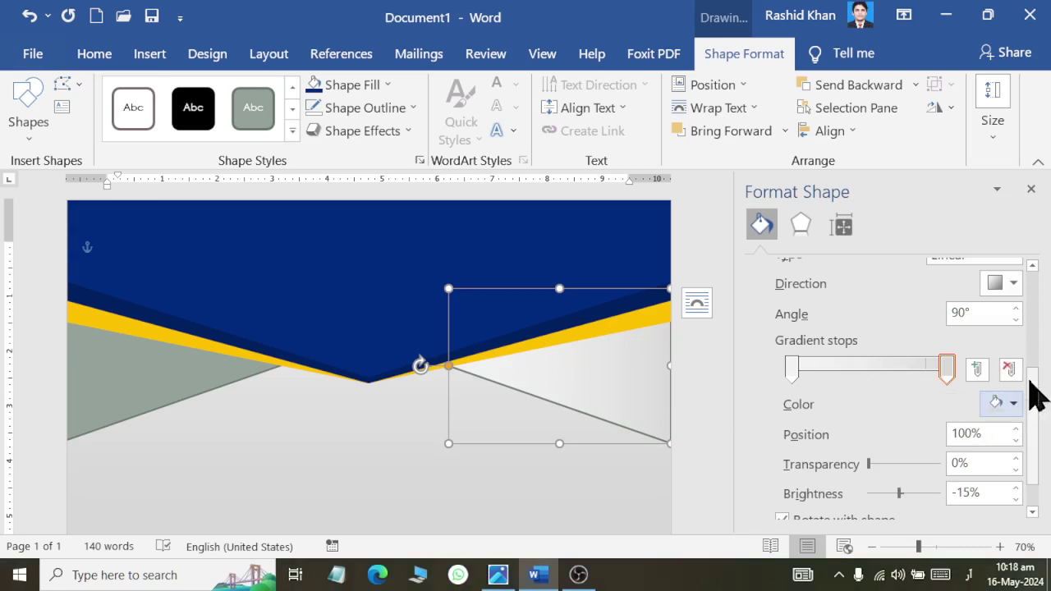
scroll(1034, 386, "up", 3)
- Keep the gradient type Linear after trying Radial and Rectangular, and set the triangle's outline to No Outline
left_click(1013, 345)
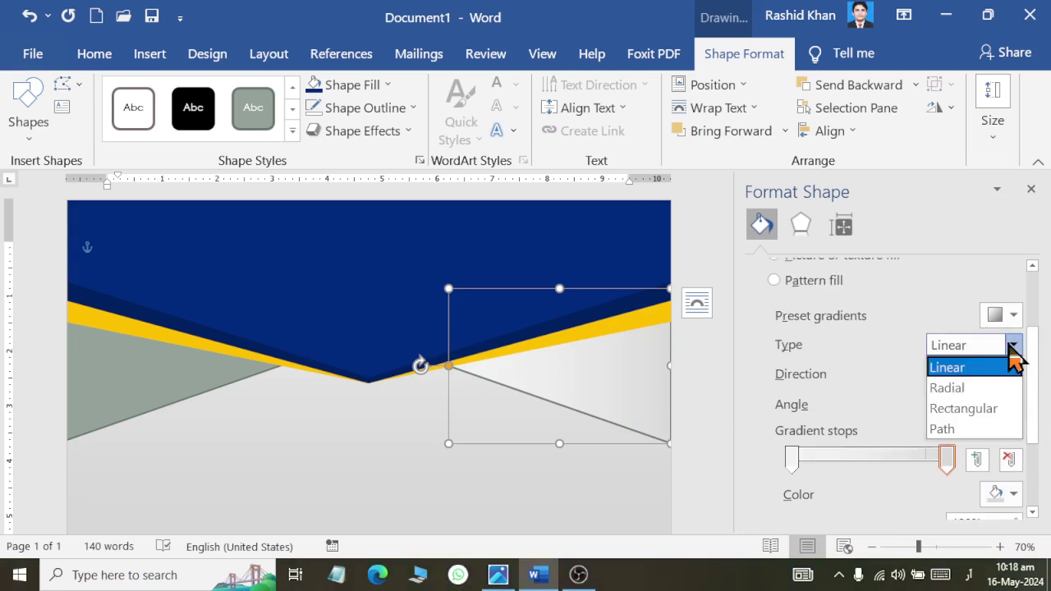
left_click(995, 388)
left_click(1012, 345)
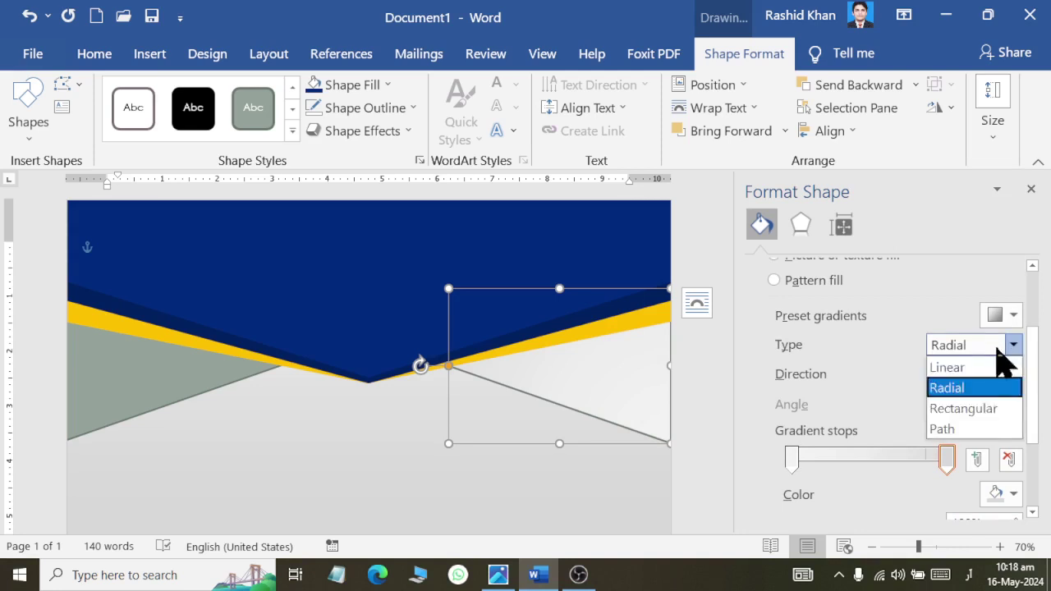
left_click(991, 408)
left_click(984, 346)
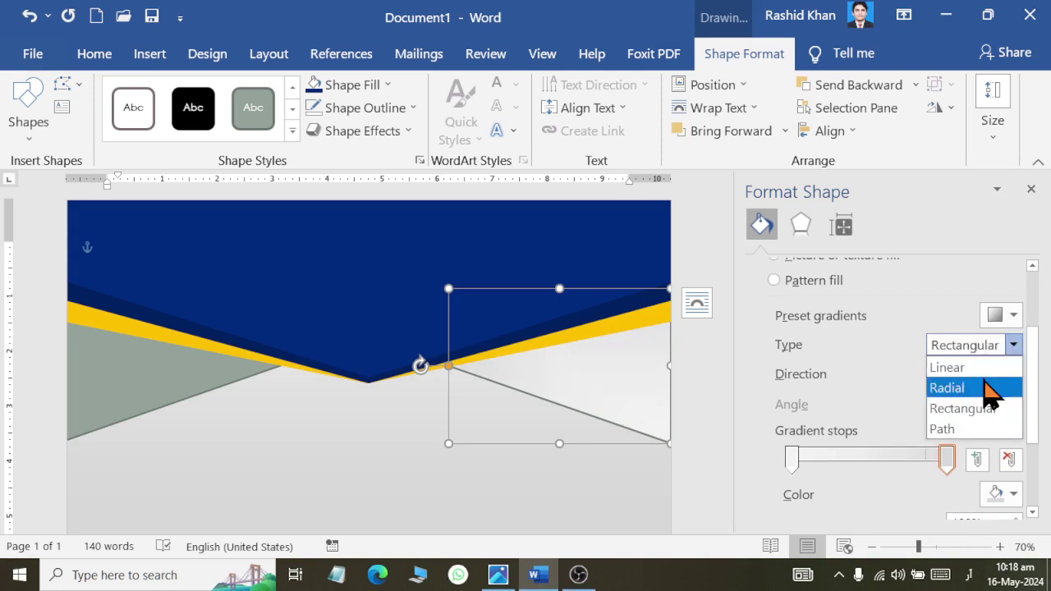
left_click(985, 366)
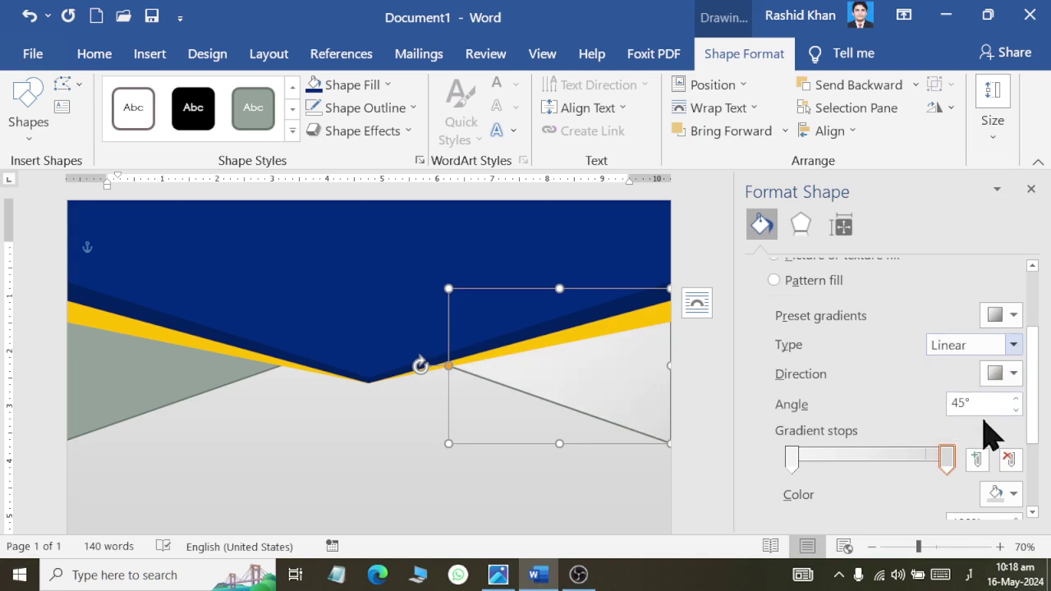
left_click(1011, 374)
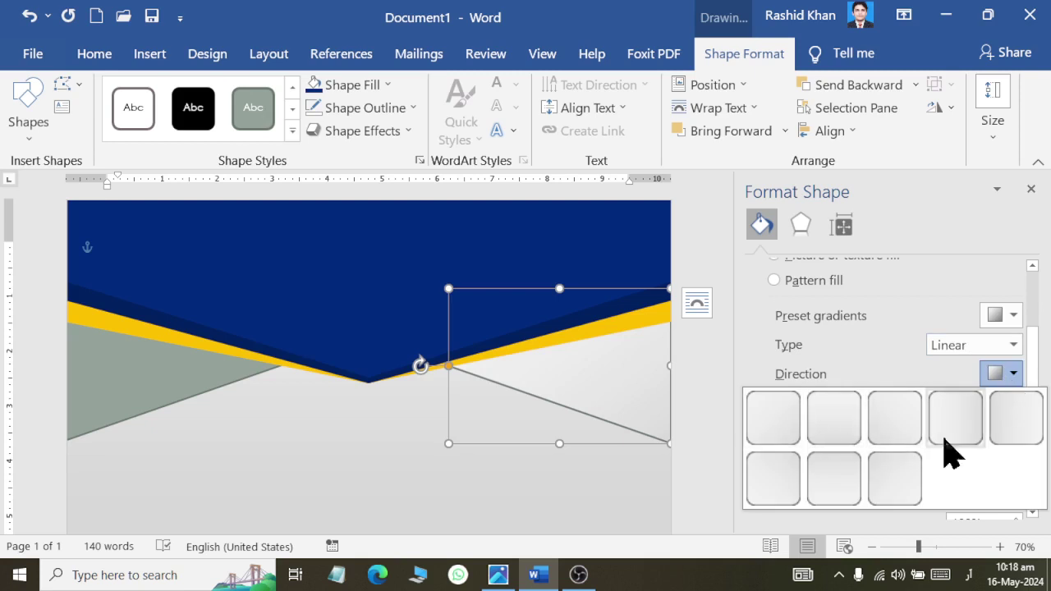
left_click(831, 448)
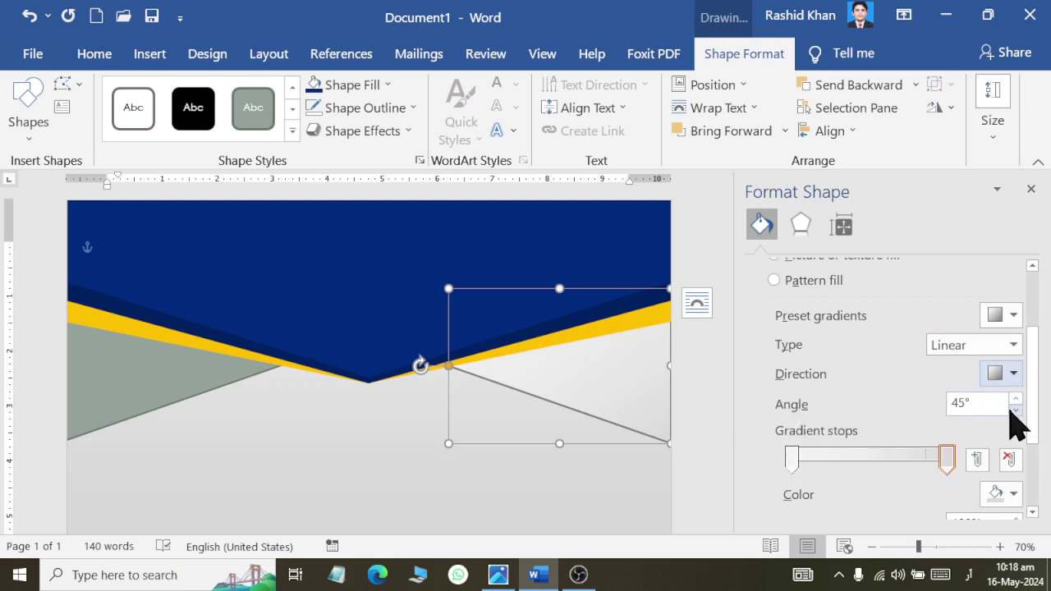
left_click(365, 107)
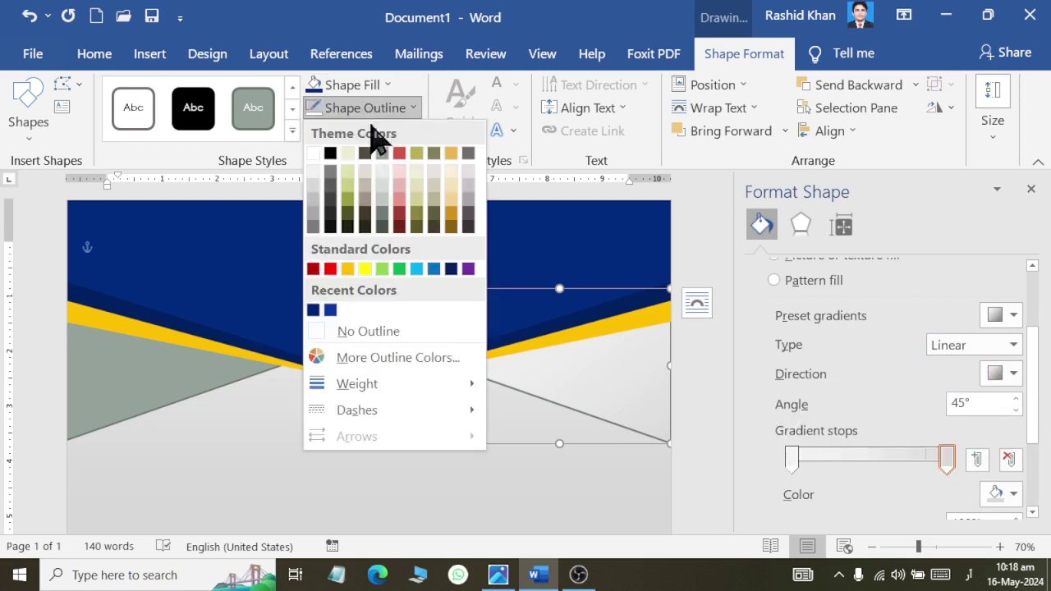
left_click(377, 332)
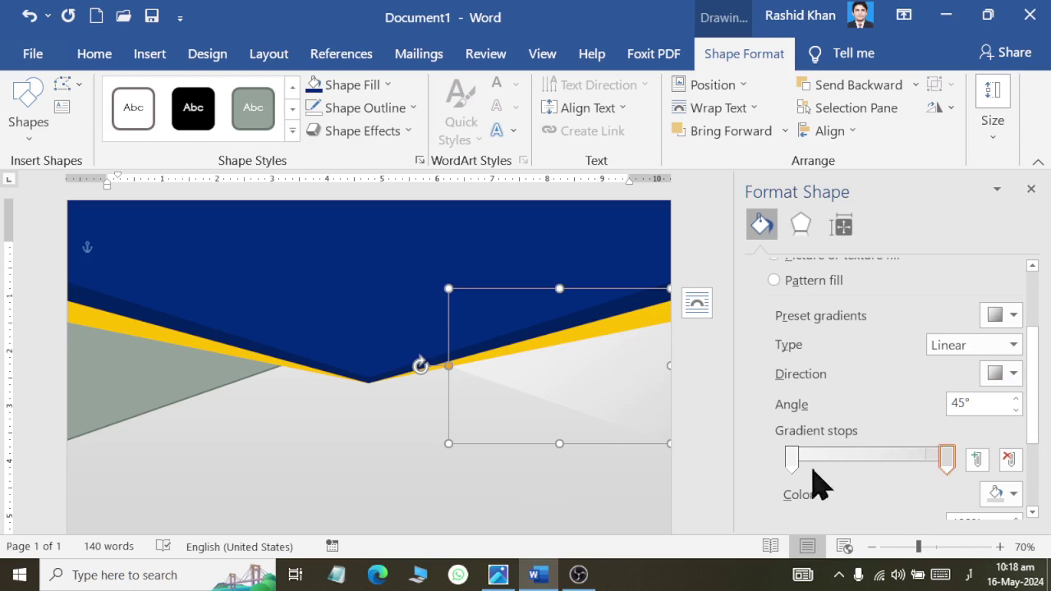
- Recolour the gradient stops so the fill shades from white to light grey
left_click(791, 461)
left_click(1013, 316)
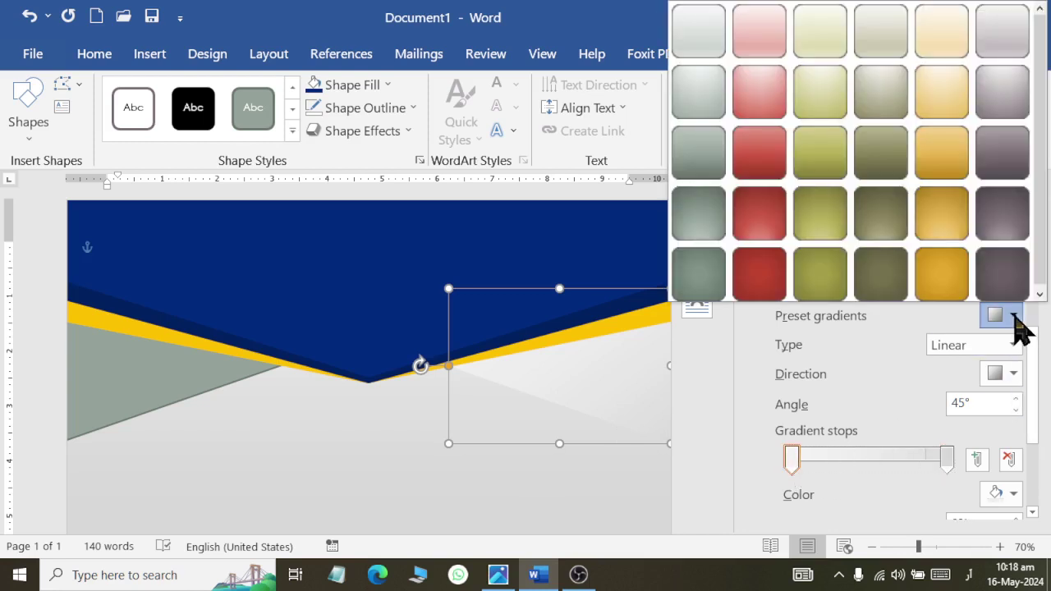
left_click(1013, 494)
left_click(884, 329)
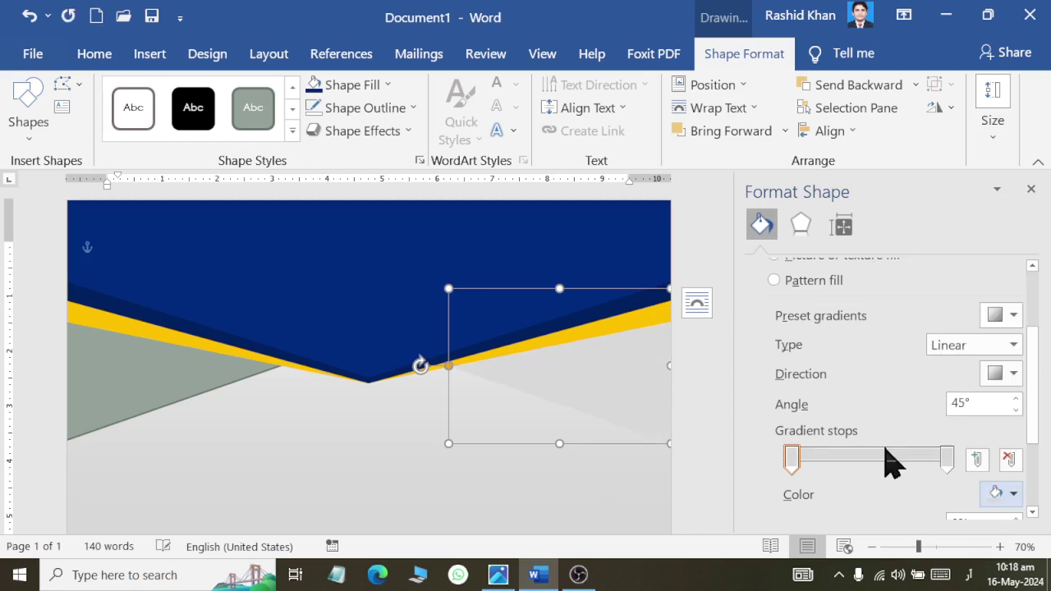
left_click(947, 461)
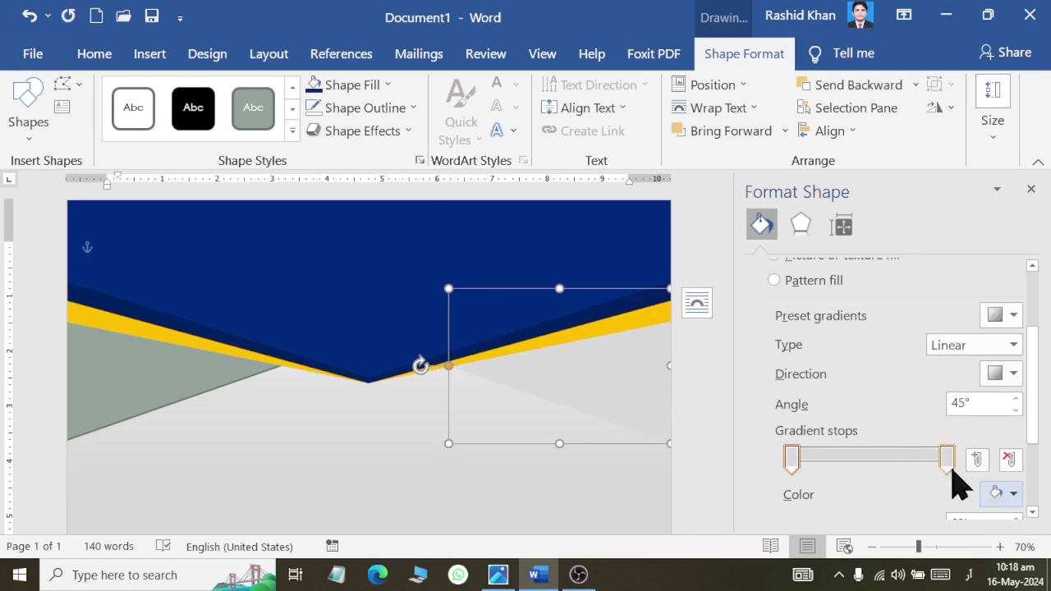
left_click(995, 494)
left_click(880, 353)
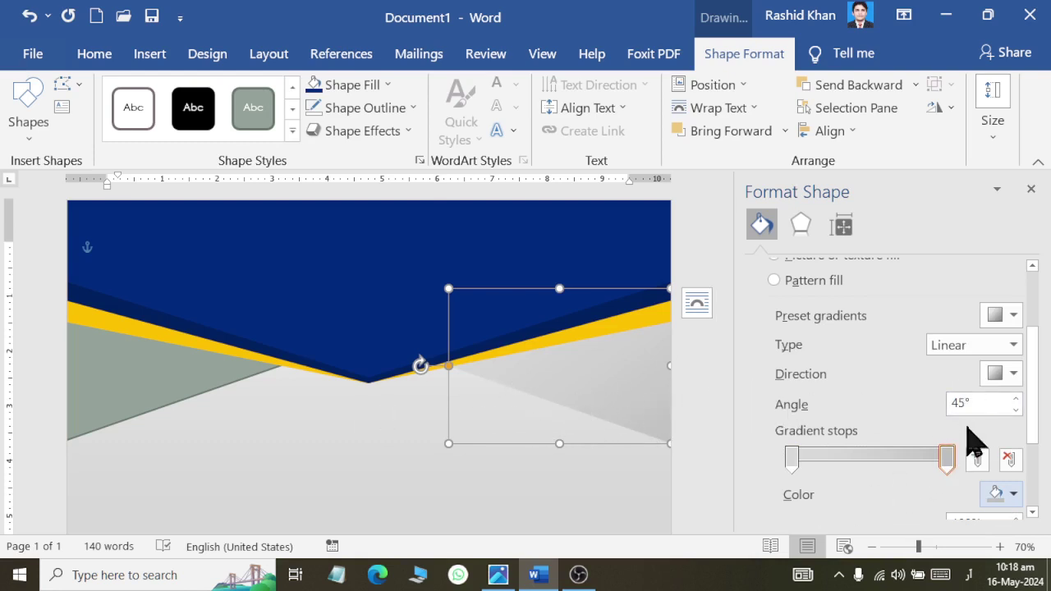
left_click(86, 62)
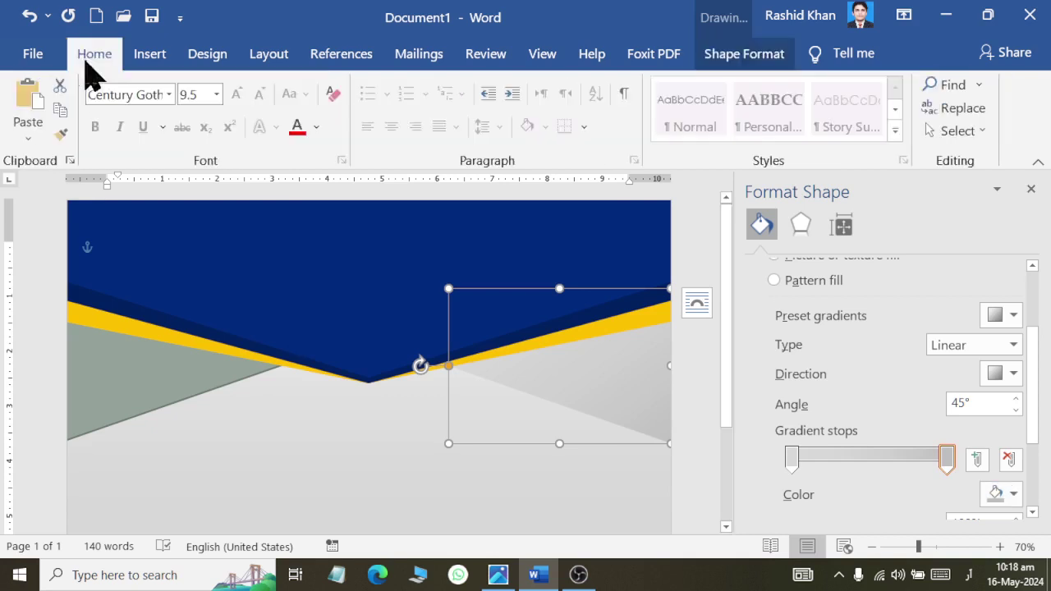
left_click(62, 134)
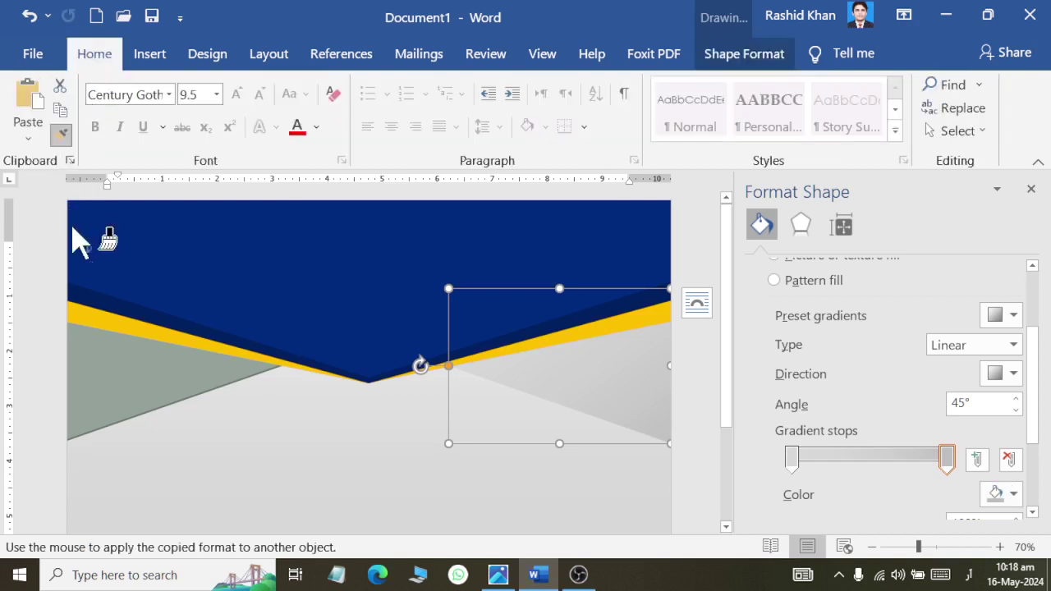
left_click(93, 381)
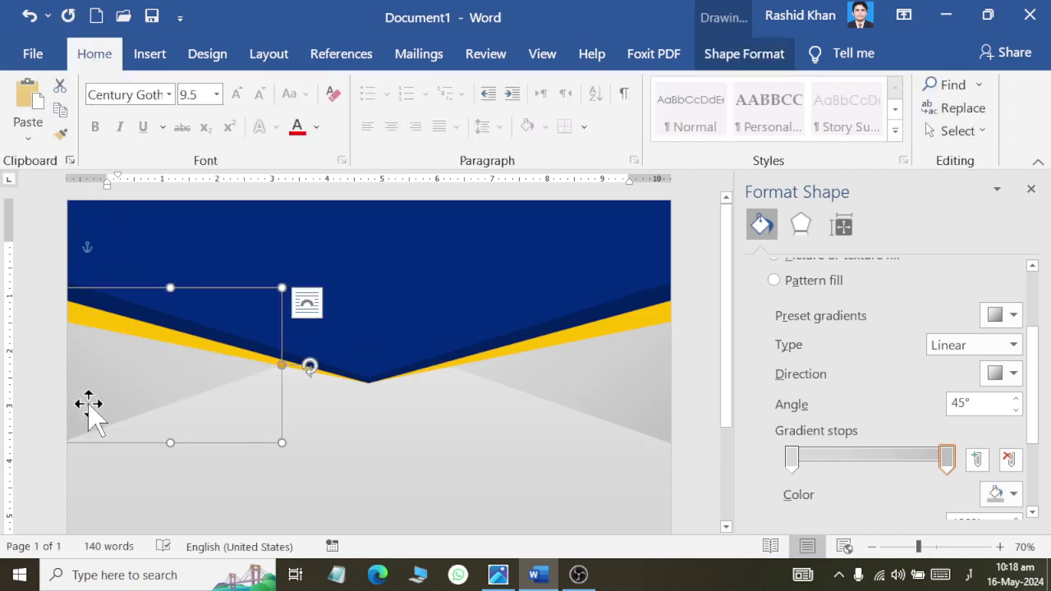
left_click(580, 382)
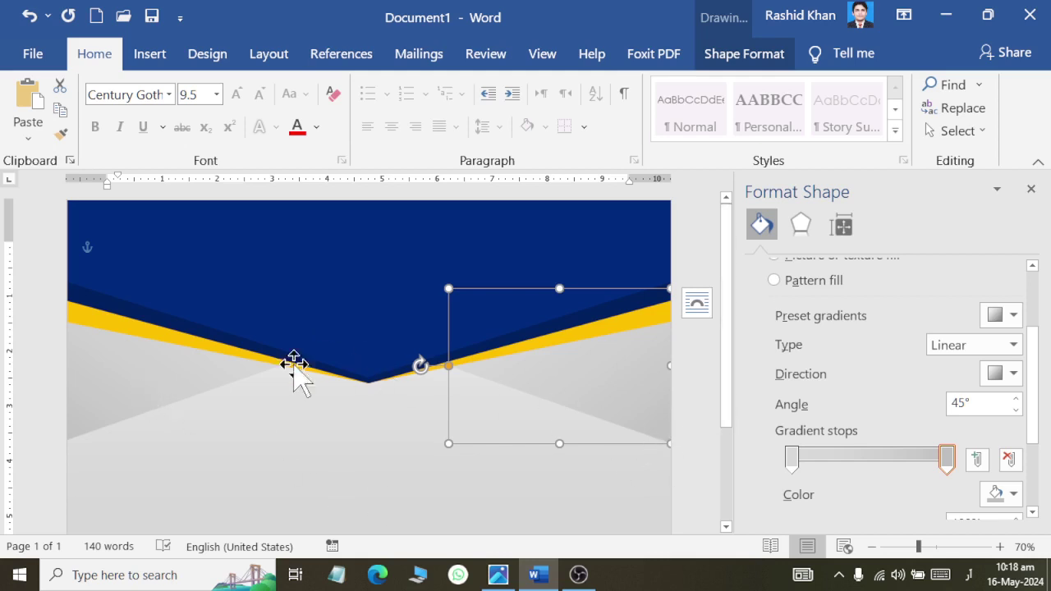
left_click(382, 394)
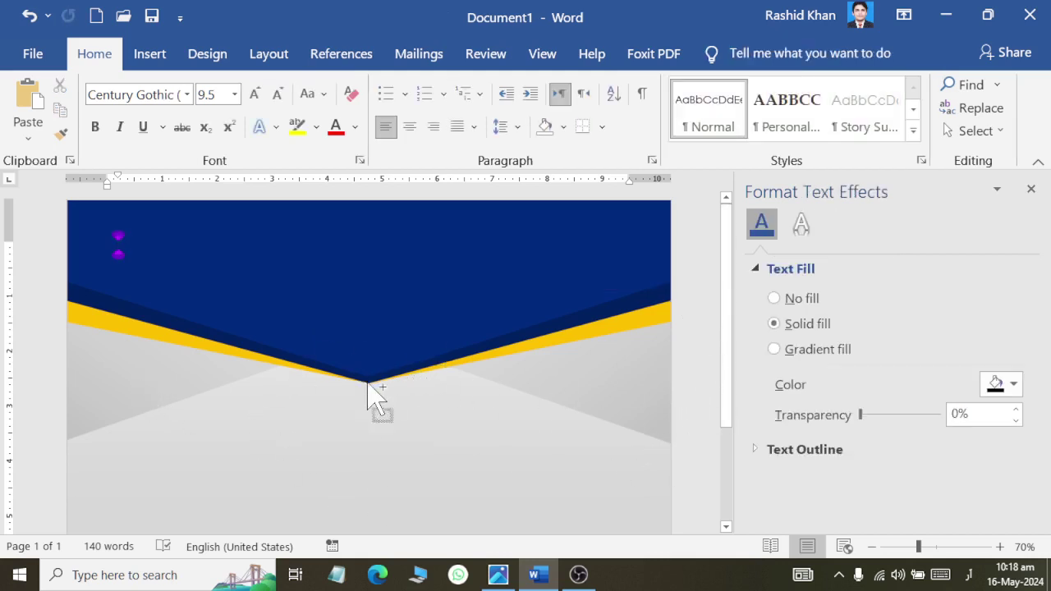
scroll(367, 385, "down", 3)
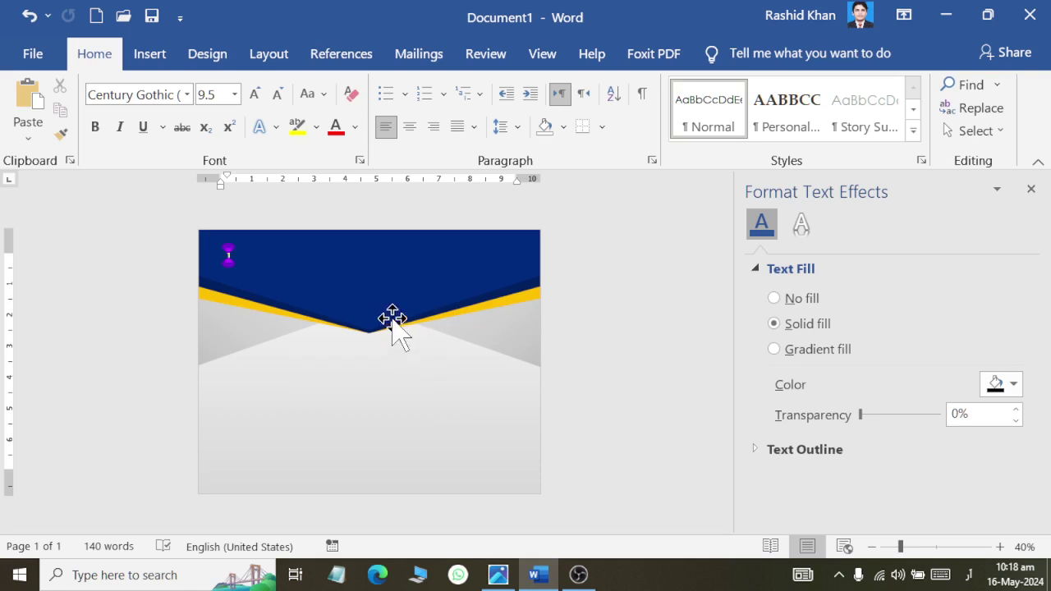
scroll(391, 320, "up", 2, "ctrl")
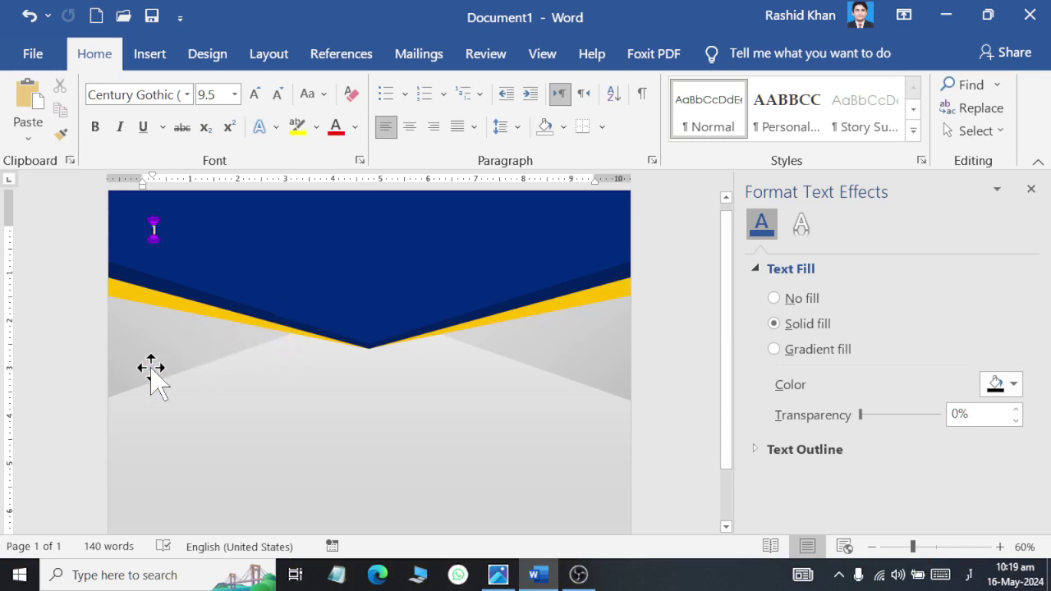
scroll(156, 382, "down", 1)
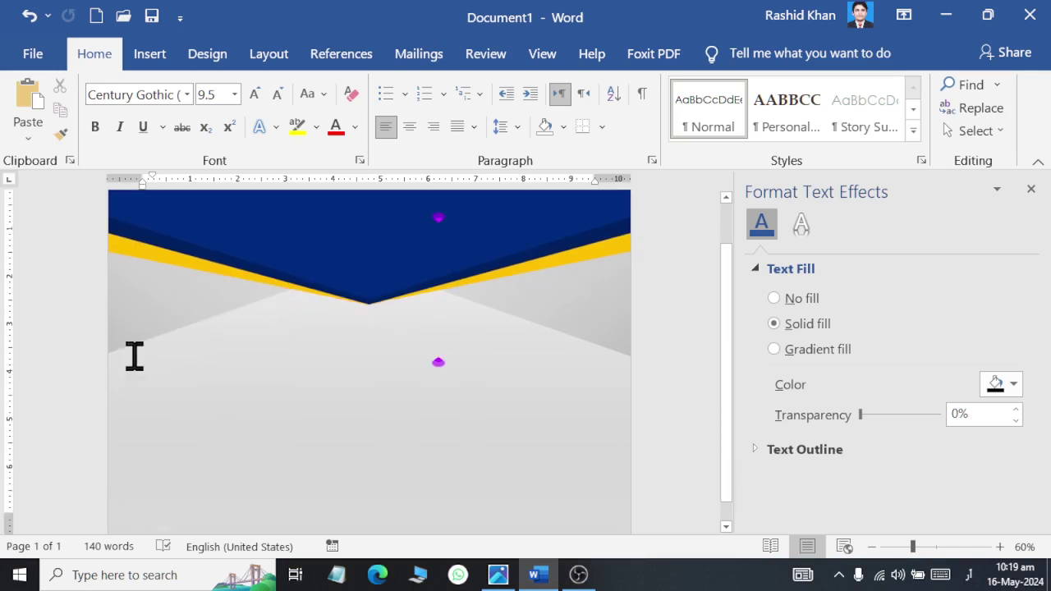
key("alt+Tab")
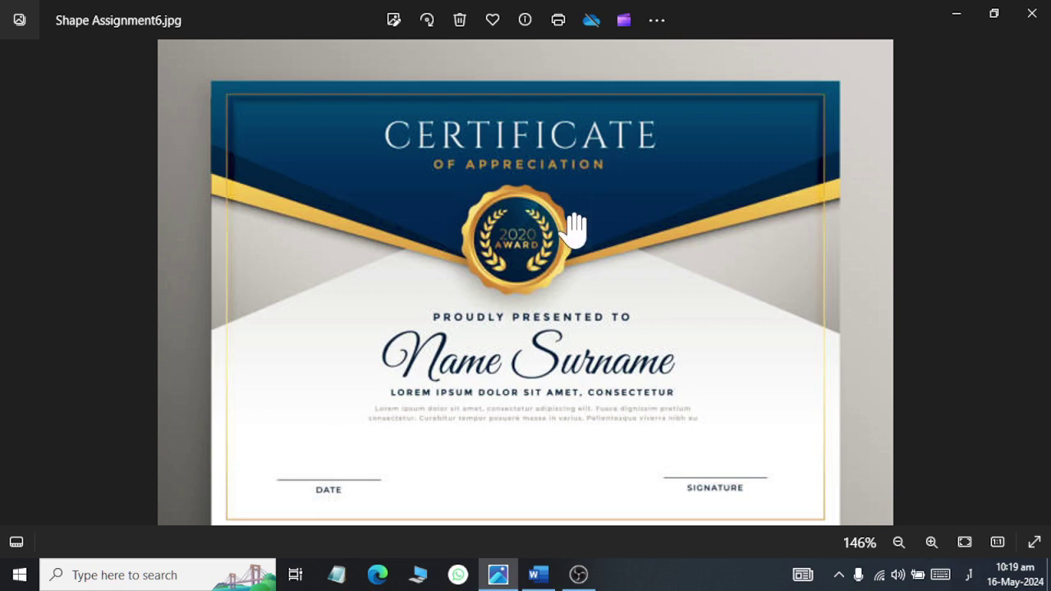
- Zoom in on the reference certificate's gold AWARD seal, then return to Word's Insert tab
scroll(533, 205, "up", 2)
scroll(527, 199, "up", 1)
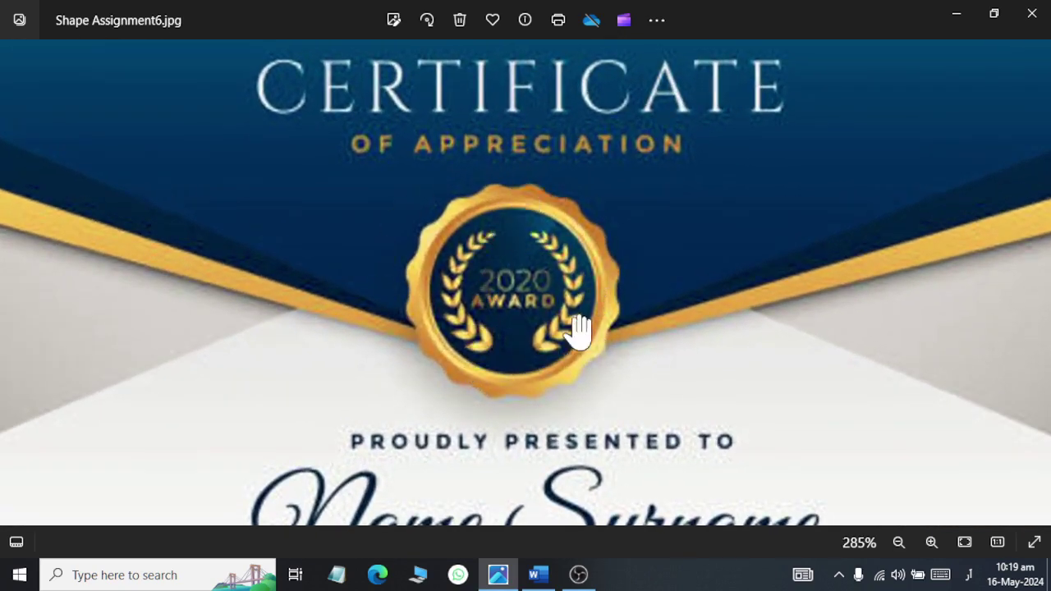
scroll(403, 254, "down", 2)
key("alt+Tab")
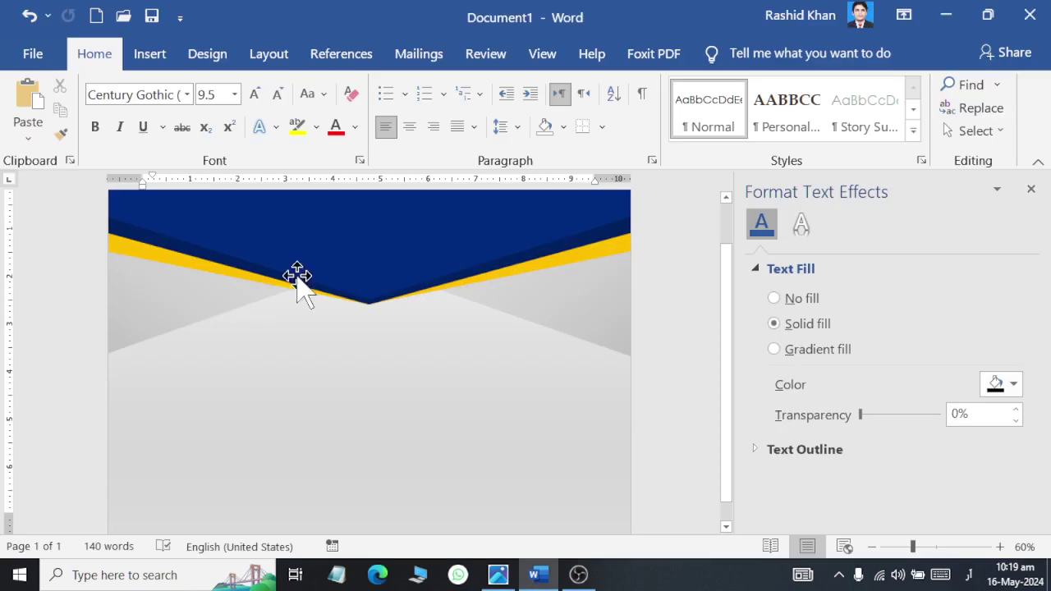
left_click(150, 53)
- Draw an oval below the banner
left_click(209, 85)
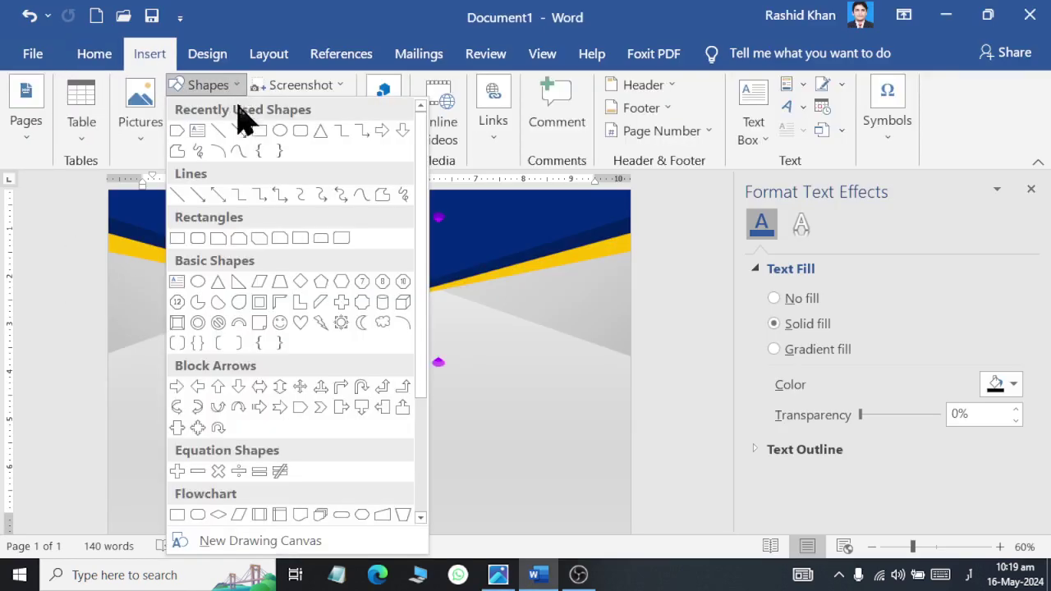
left_click(276, 138)
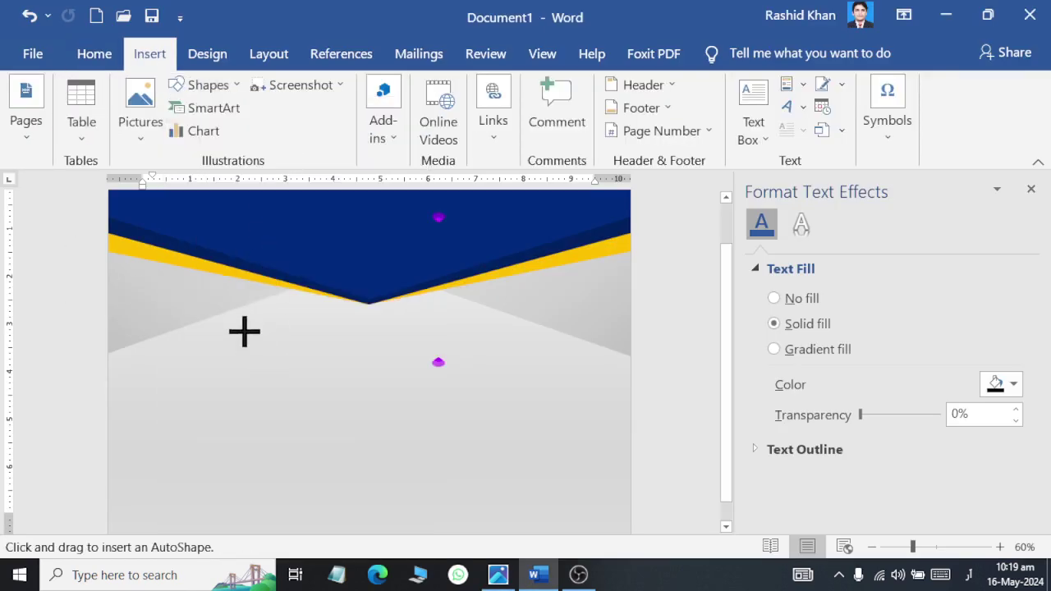
left_click_drag(251, 311, 362, 382)
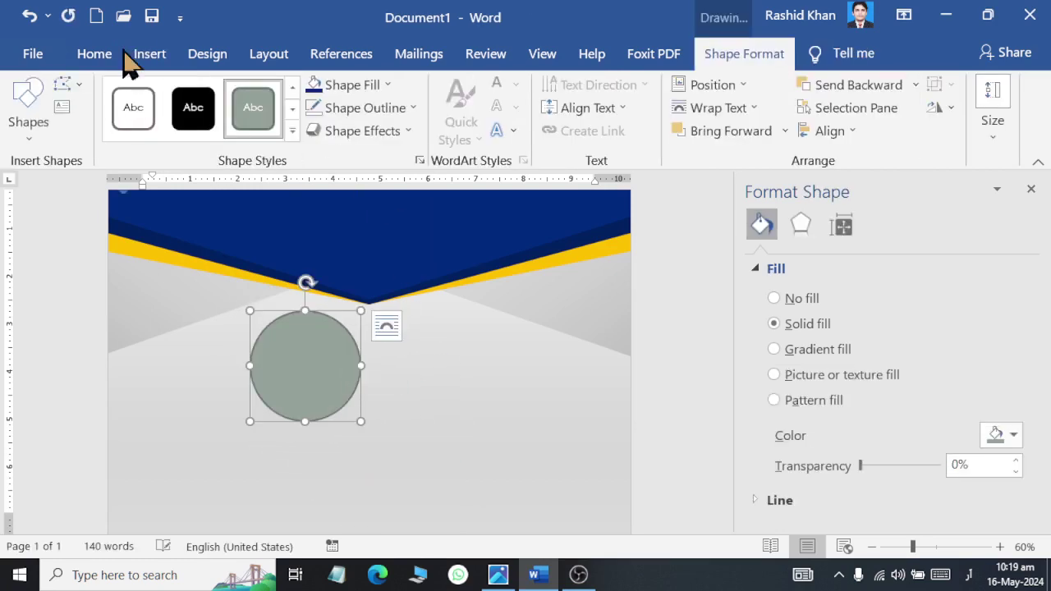
left_click(97, 54)
left_click(767, 55)
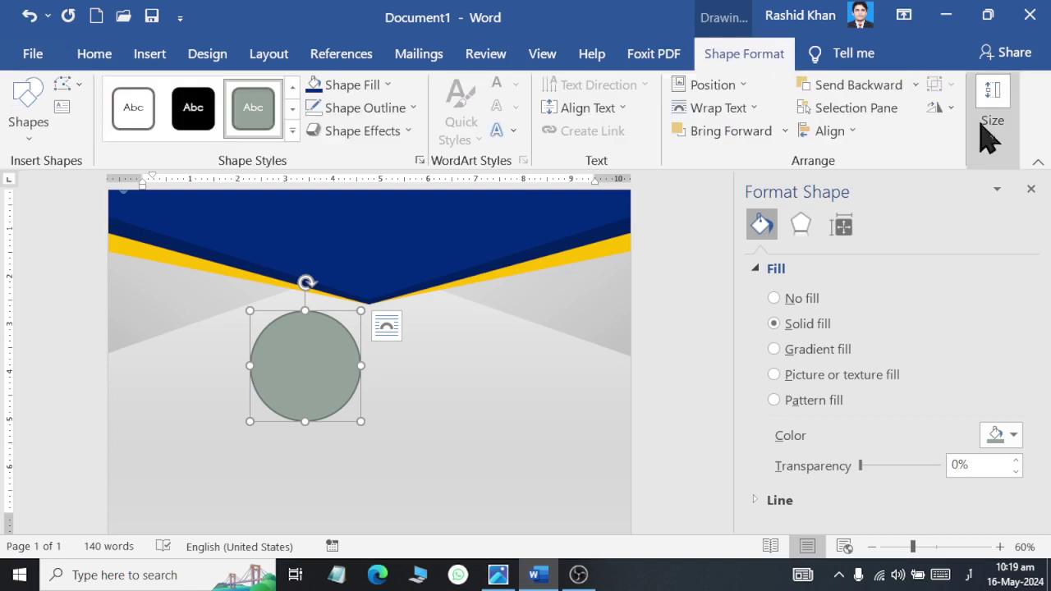
- Size the circle to 2" × 2" and move it to the banner's V point
left_click(991, 131)
left_click(960, 192)
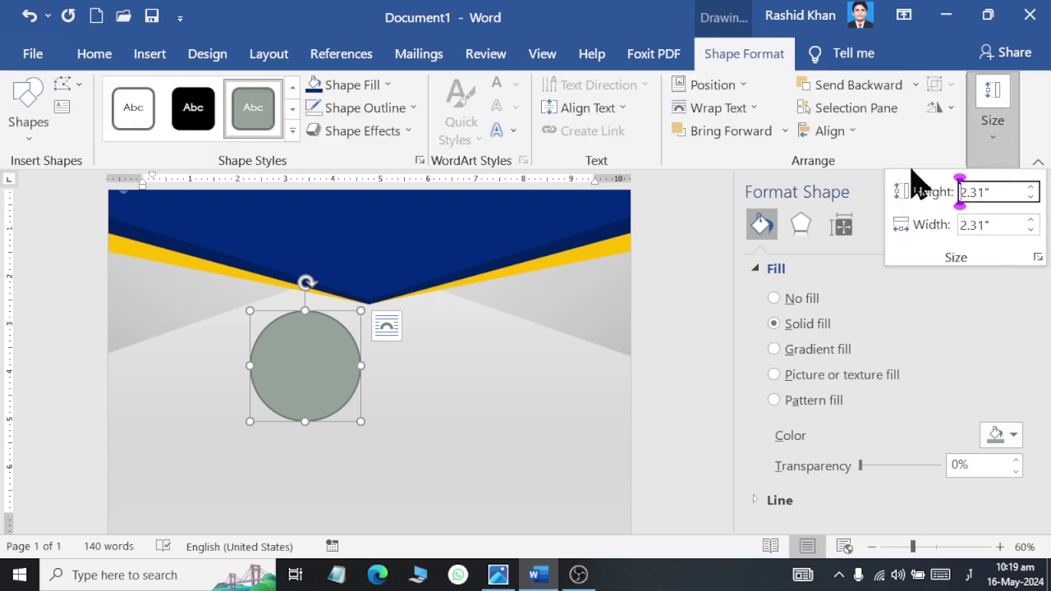
key("Delete")
key("Delete")
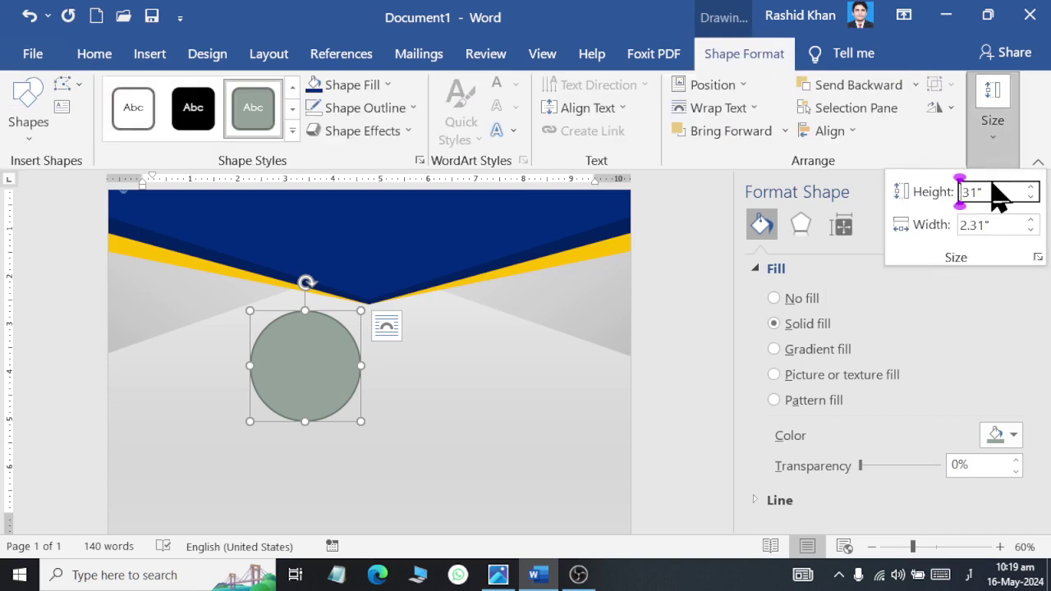
type("2")
key("Tab")
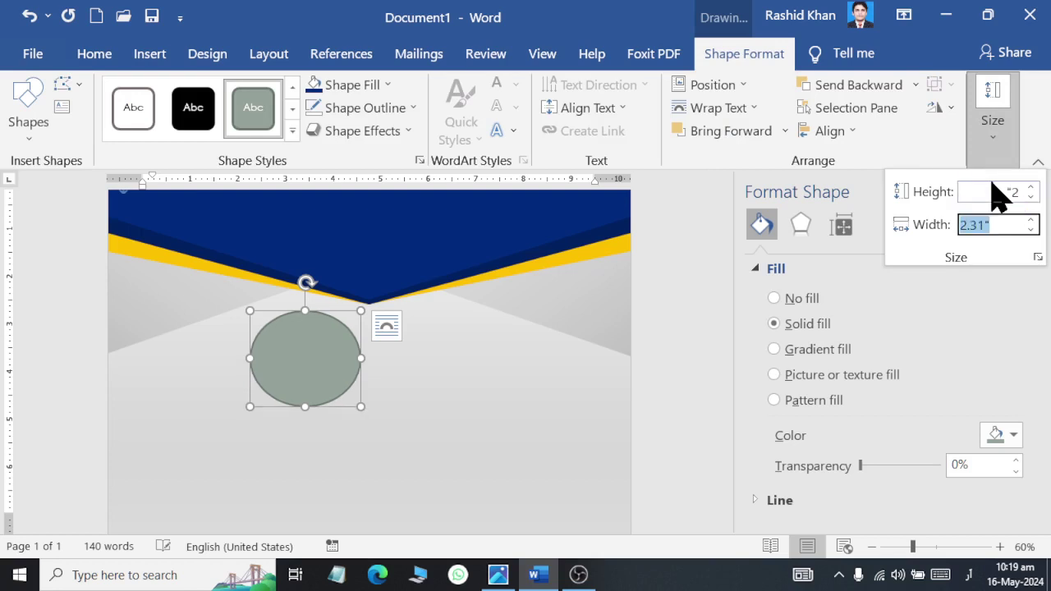
type("2")
key("Return")
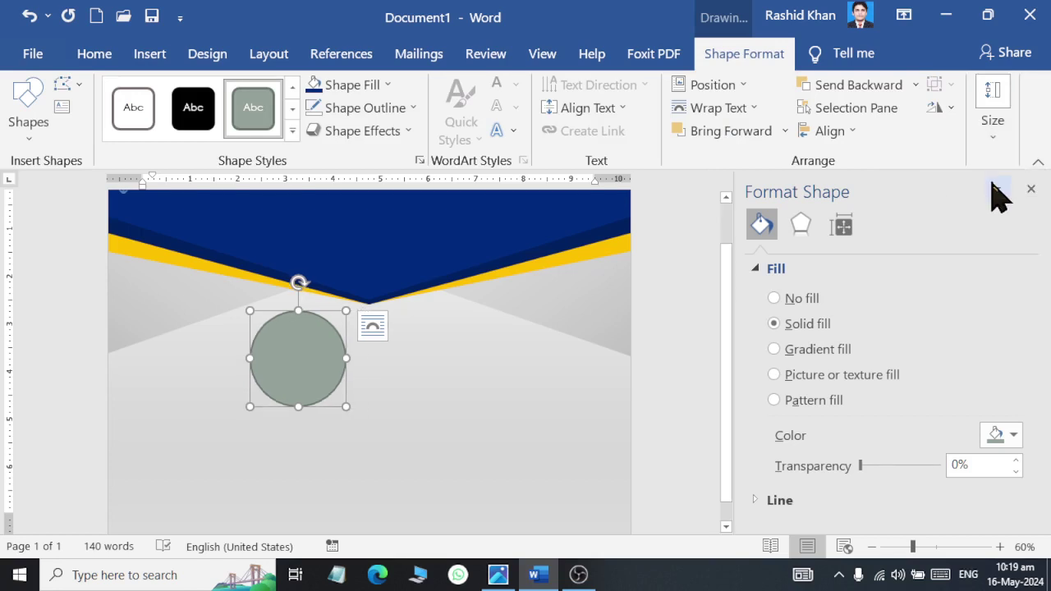
left_click_drag(258, 380, 351, 321)
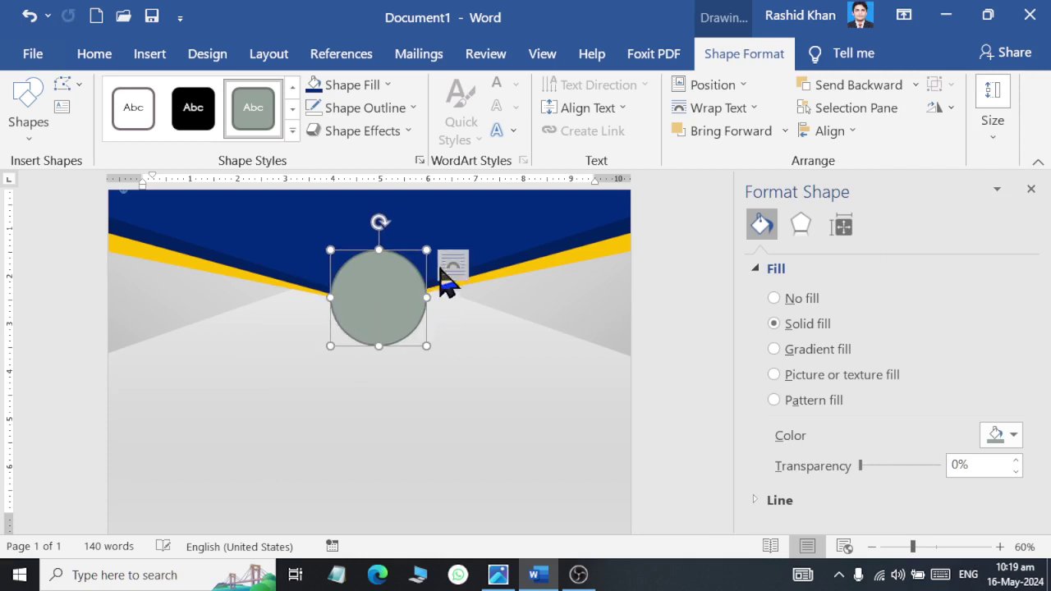
- Change the circle into the 32-point star from Stars and Banners, keeping its size and position
scroll(492, 271, "up", 1)
scroll(506, 299, "up", 1, "ctrl")
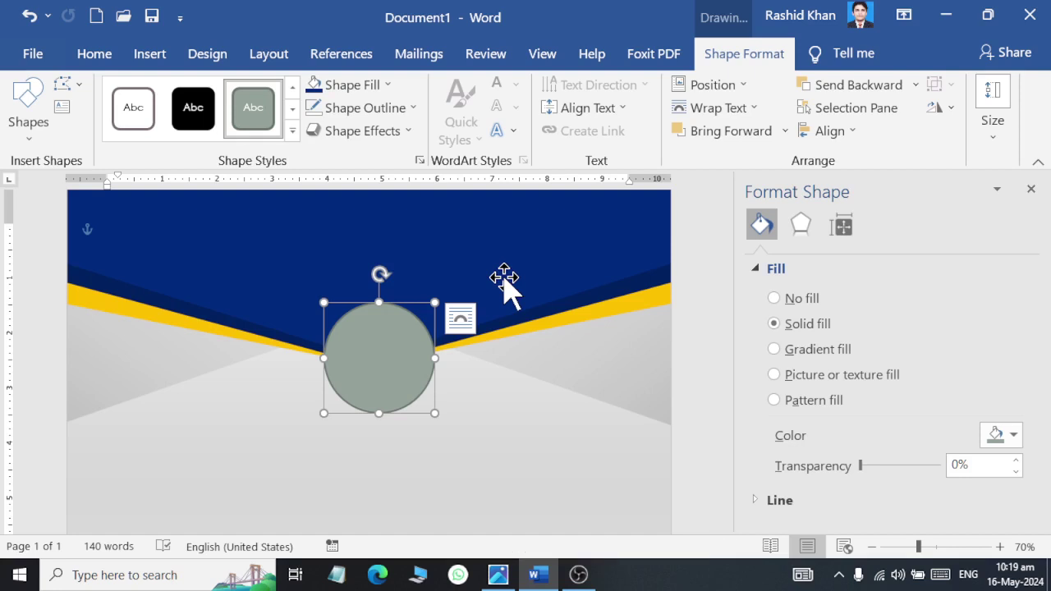
left_click(369, 146)
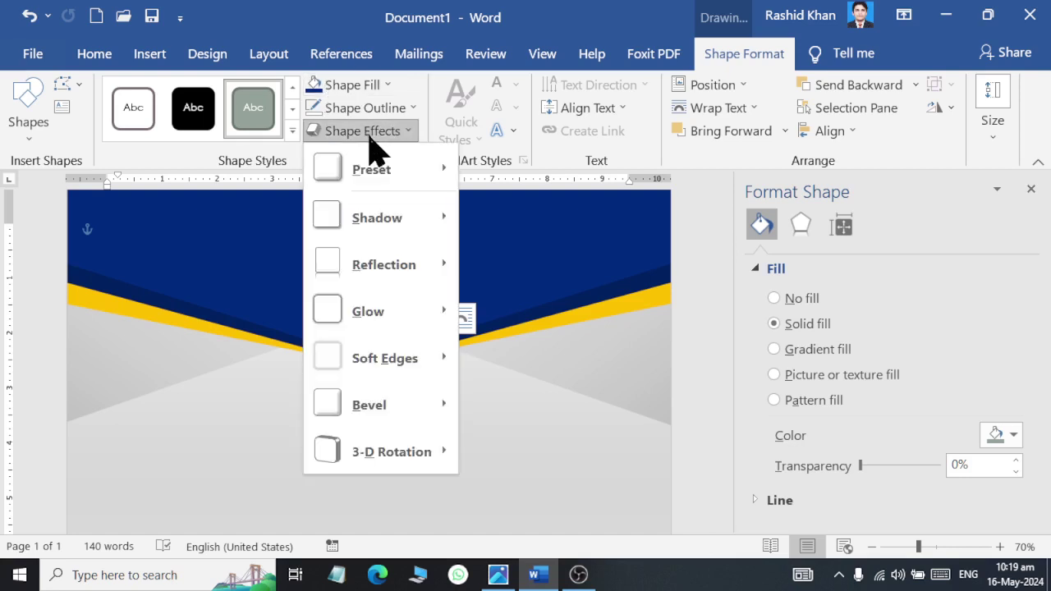
left_click(366, 87)
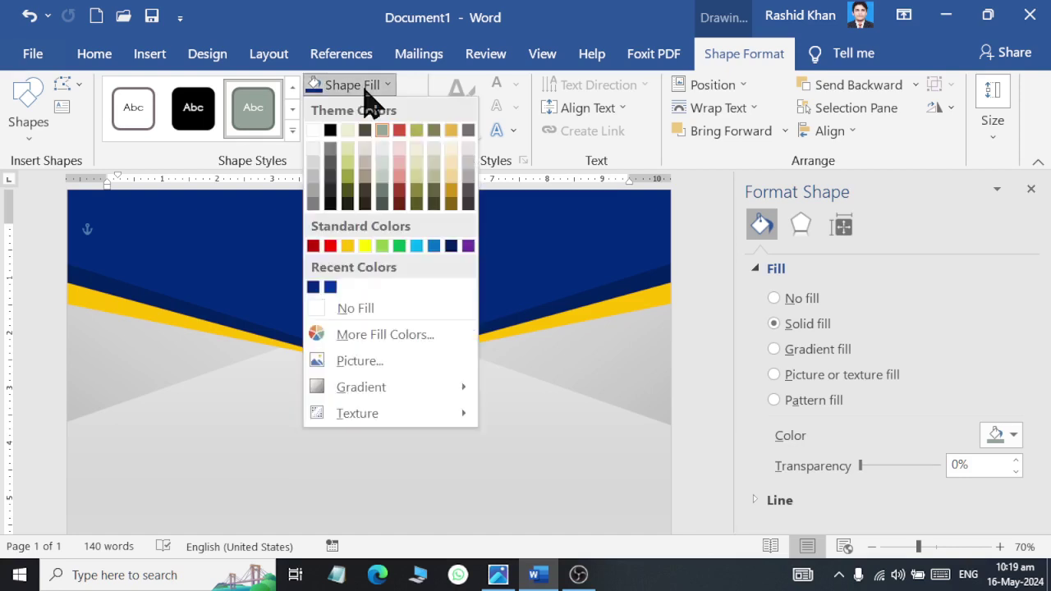
left_click(364, 87)
left_click(363, 133)
left_click(363, 135)
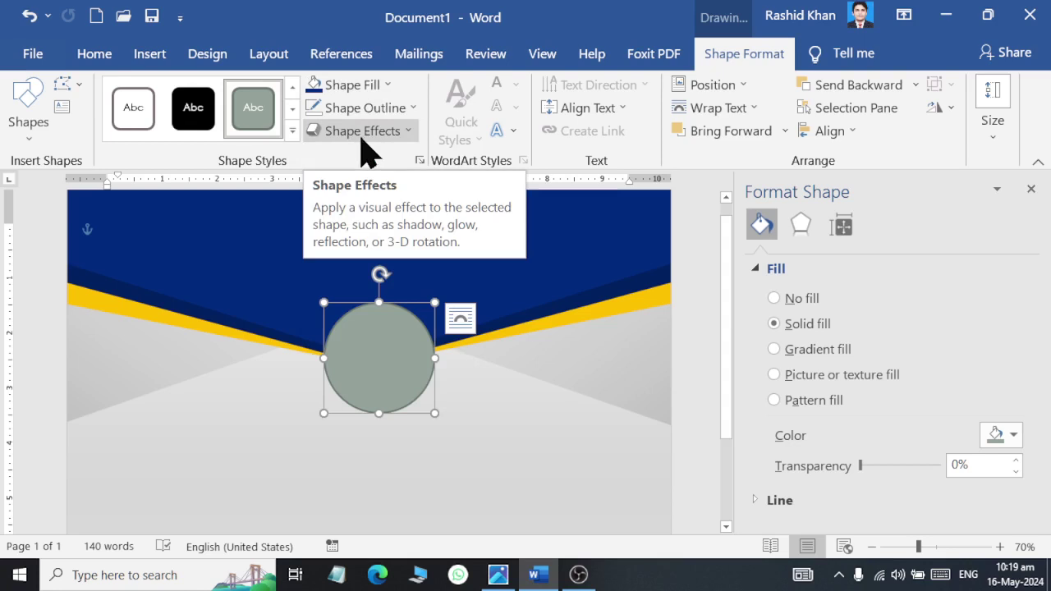
left_click(72, 86)
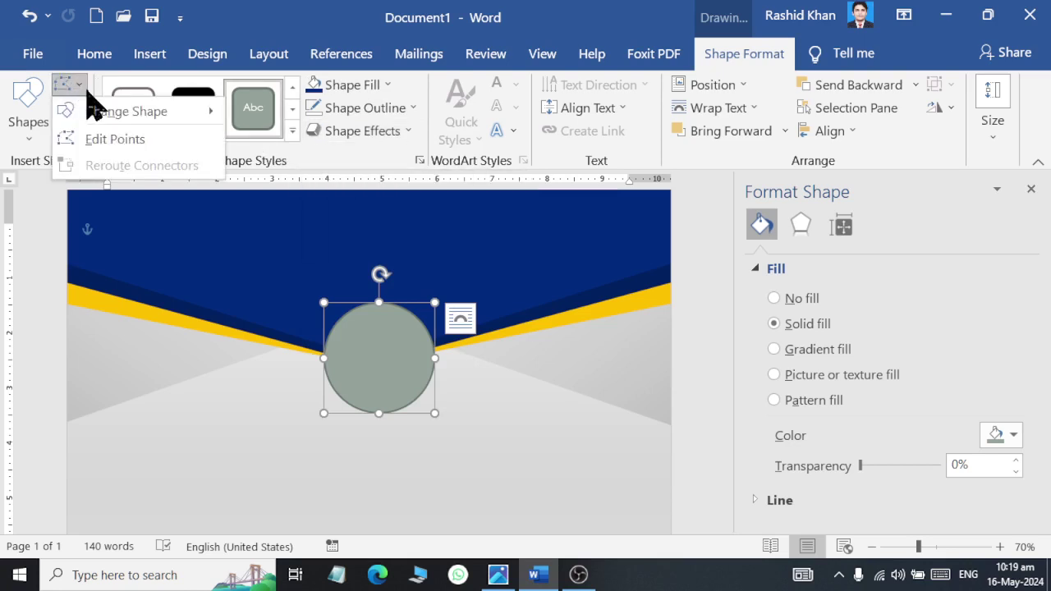
mouse_move(127, 111)
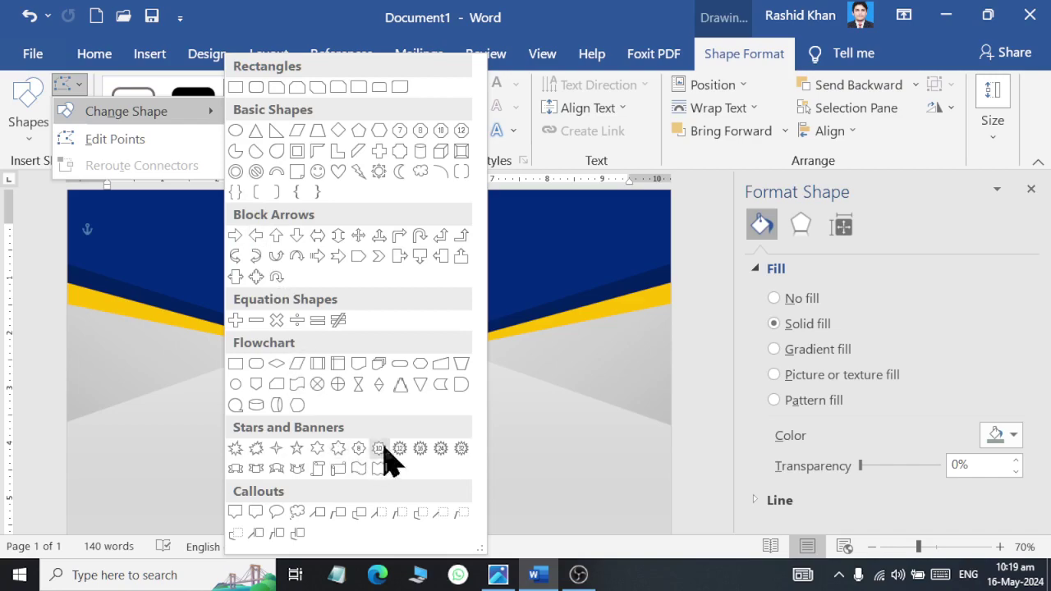
left_click(468, 457)
key("alt+Tab")
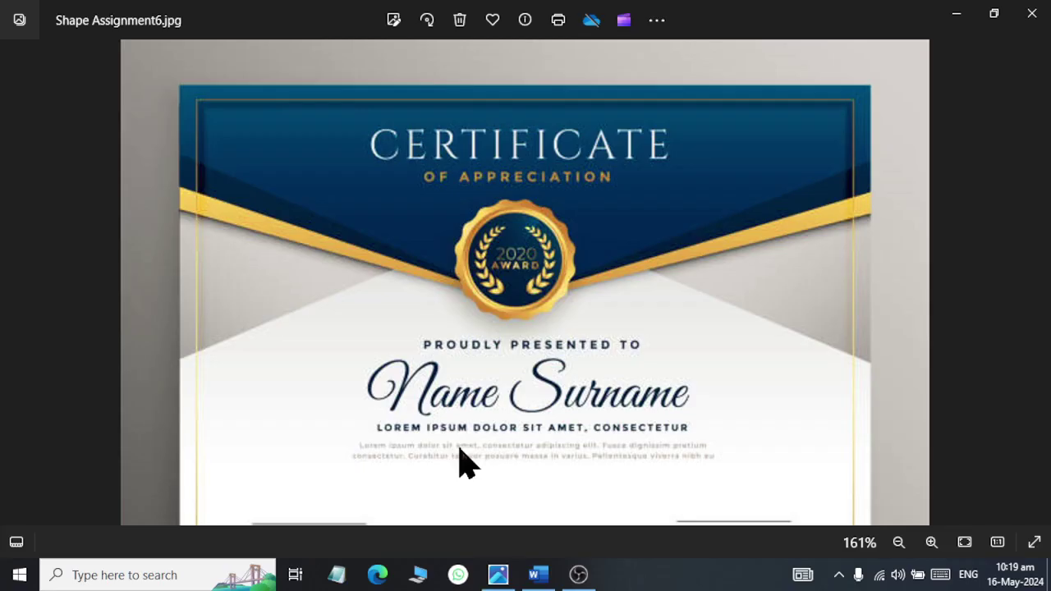
key("alt+Tab")
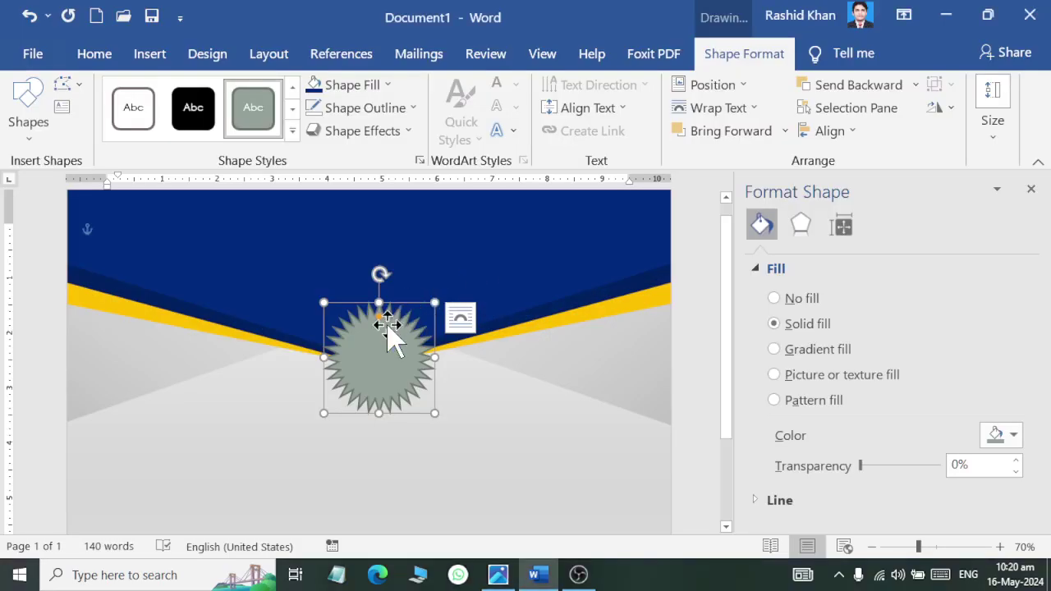
key("alt")
scroll(389, 341, "up", 4)
scroll(390, 340, "up", 1)
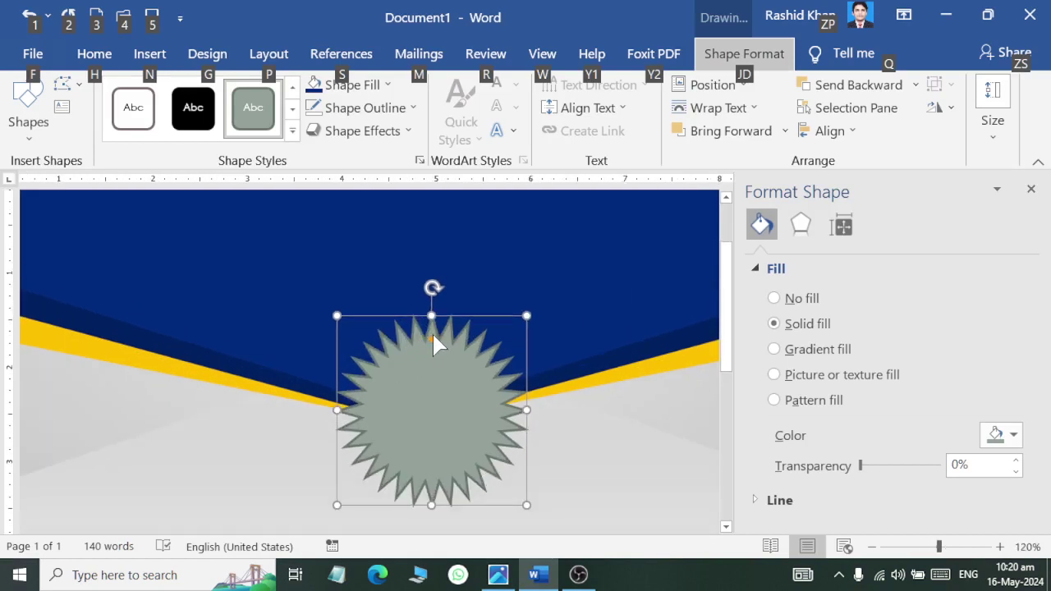
left_click(431, 333)
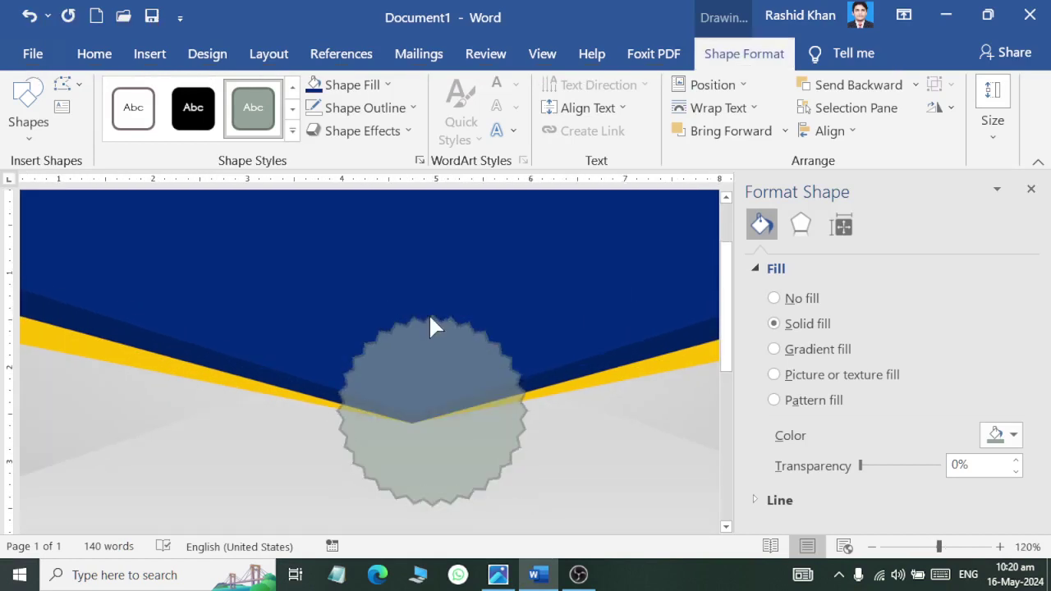
left_click(432, 327)
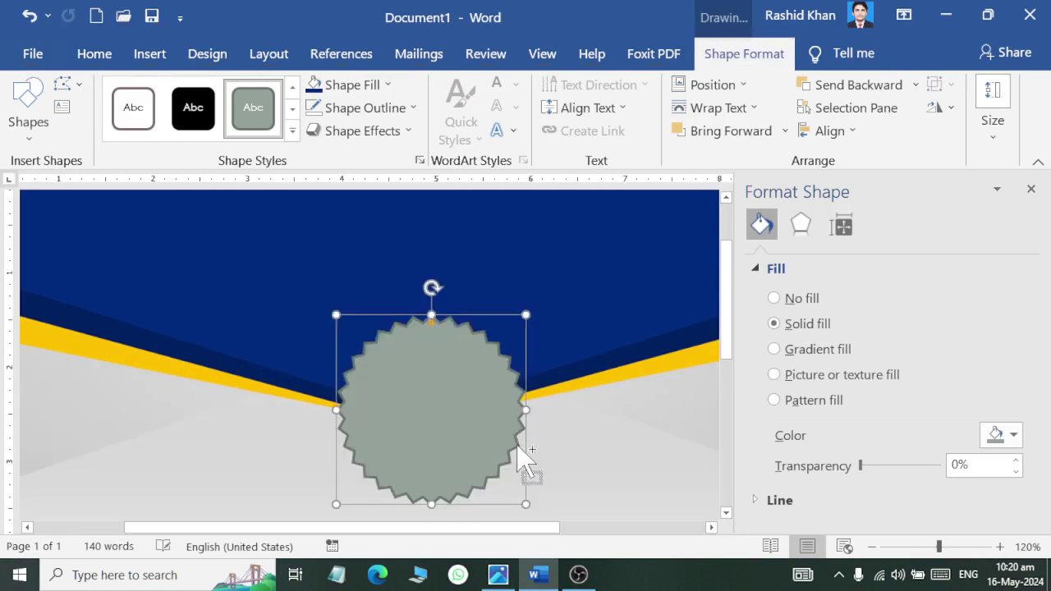
scroll(517, 446, "up", 6)
scroll(516, 429, "up", 2)
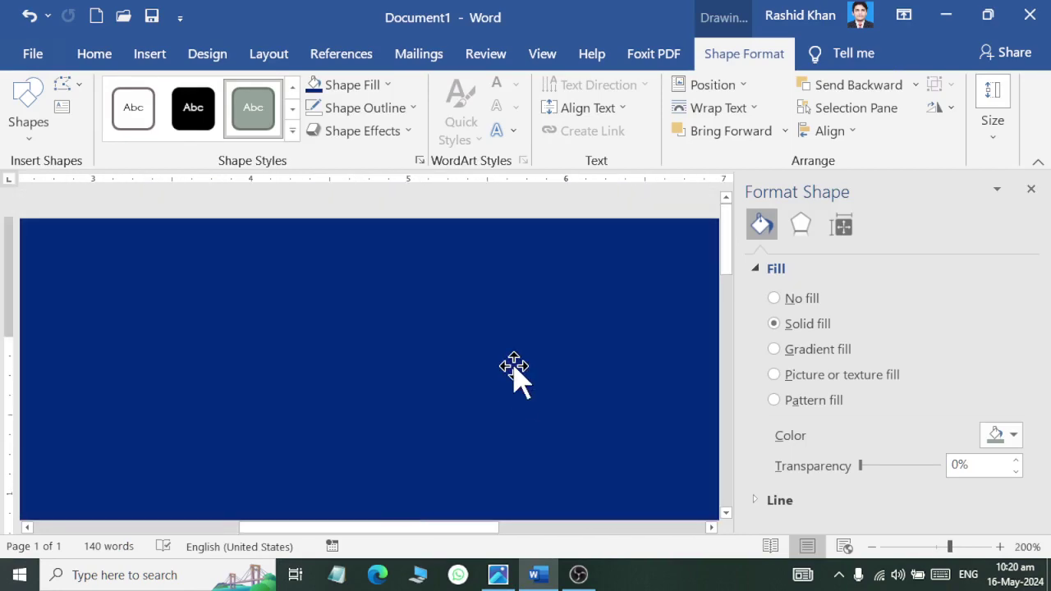
scroll(514, 367, "down", 5)
scroll(563, 352, "down", 2)
scroll(555, 352, "down", 2)
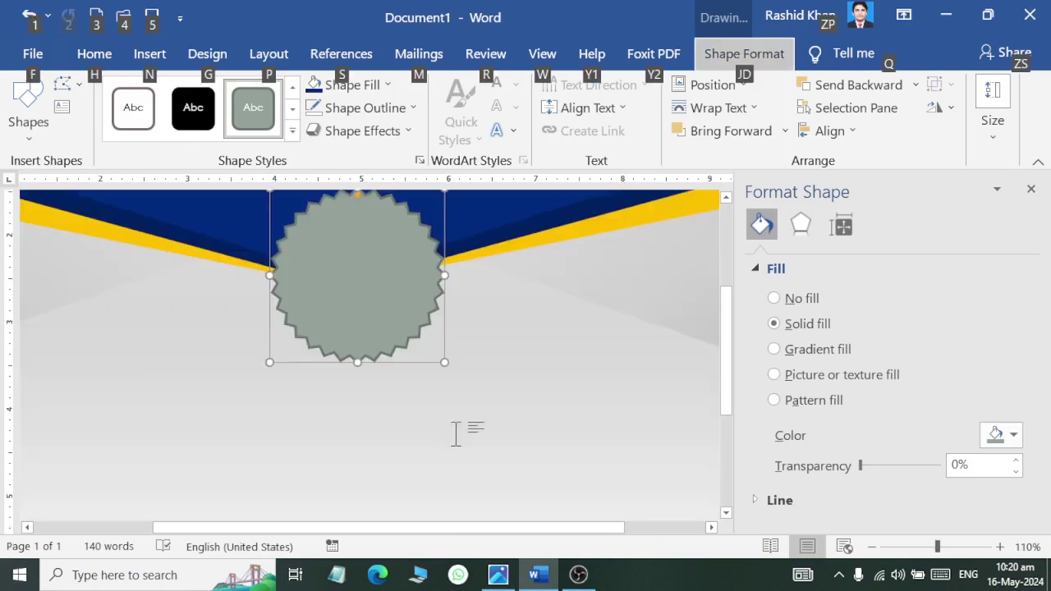
key("alt+Tab")
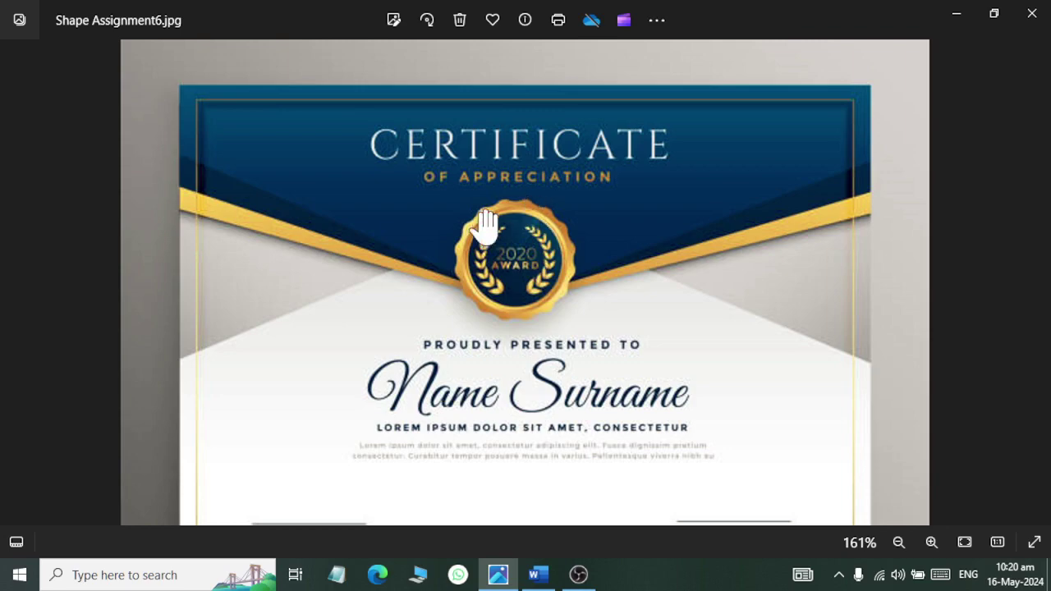
- Duplicate the starburst with Ctrl+D and place the copy beside the original
key("alt+Tab")
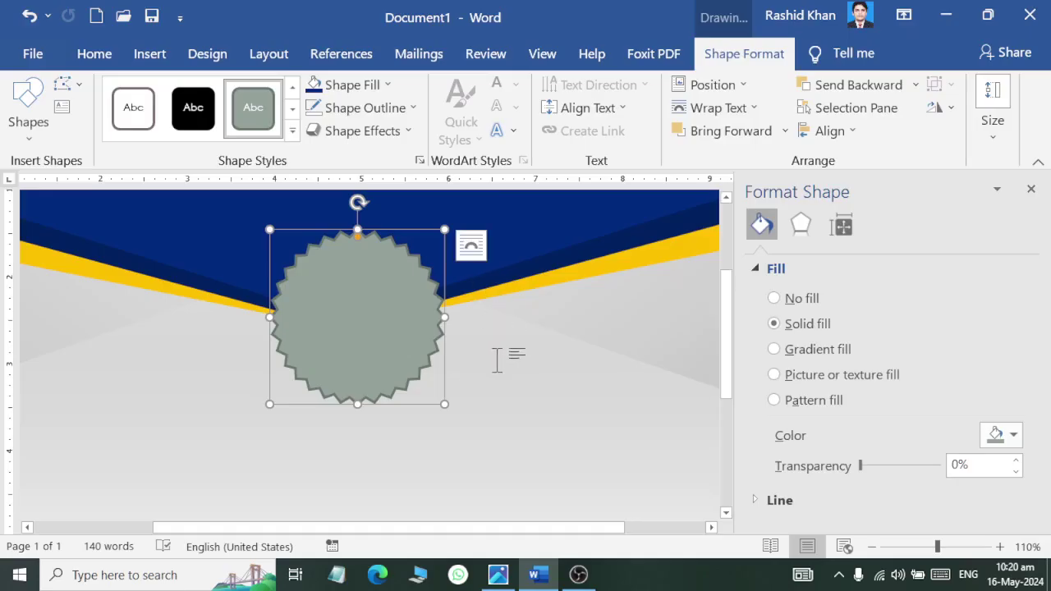
key("ctrl+d")
left_click_drag(420, 344, 602, 354)
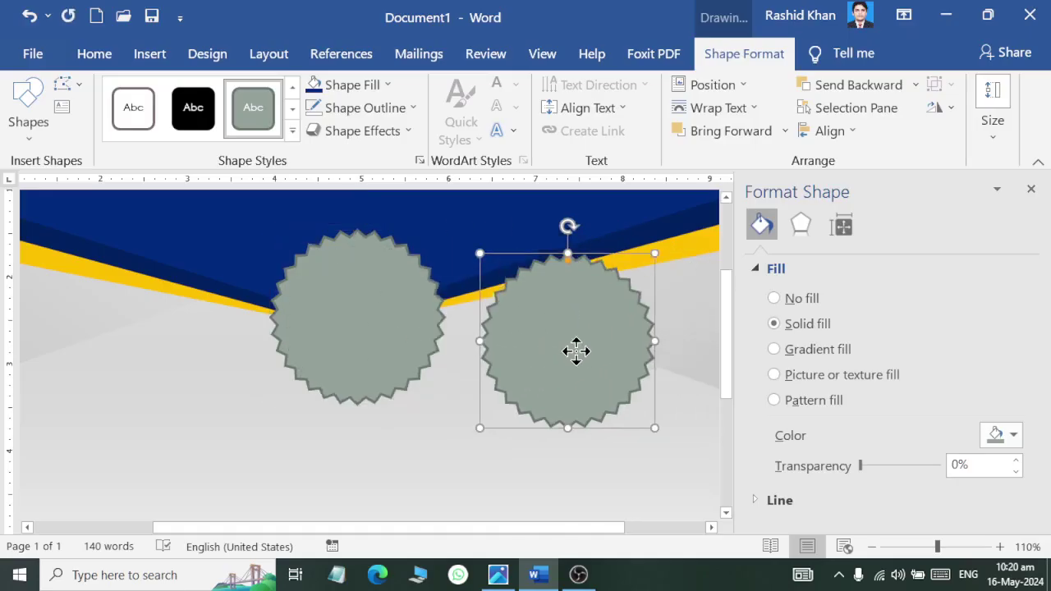
- Fill the left starburst gold and set its outline to No Outline
left_click(348, 313)
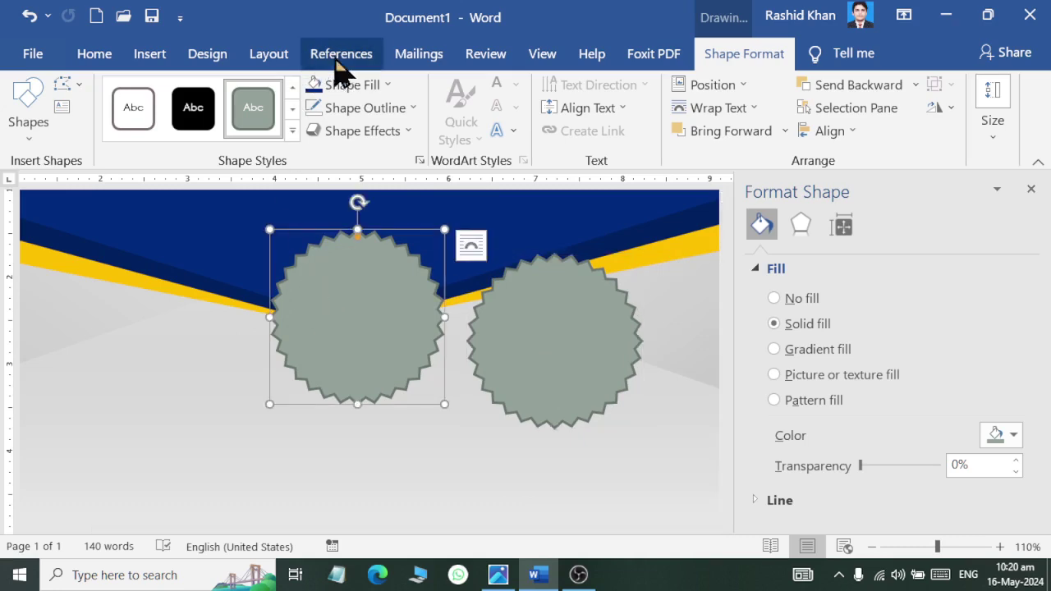
left_click(351, 85)
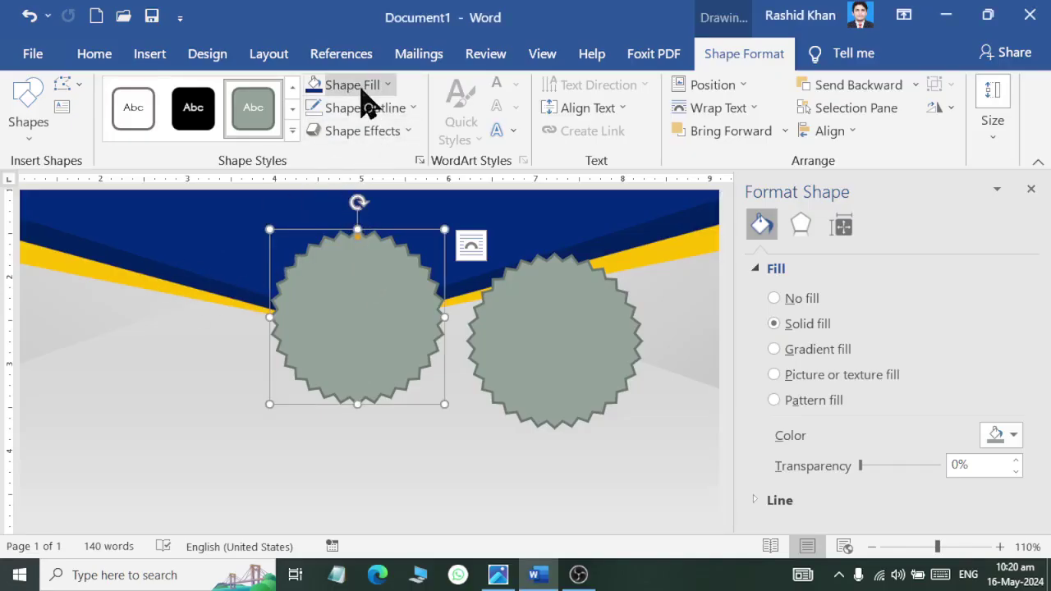
left_click(355, 87)
left_click(348, 246)
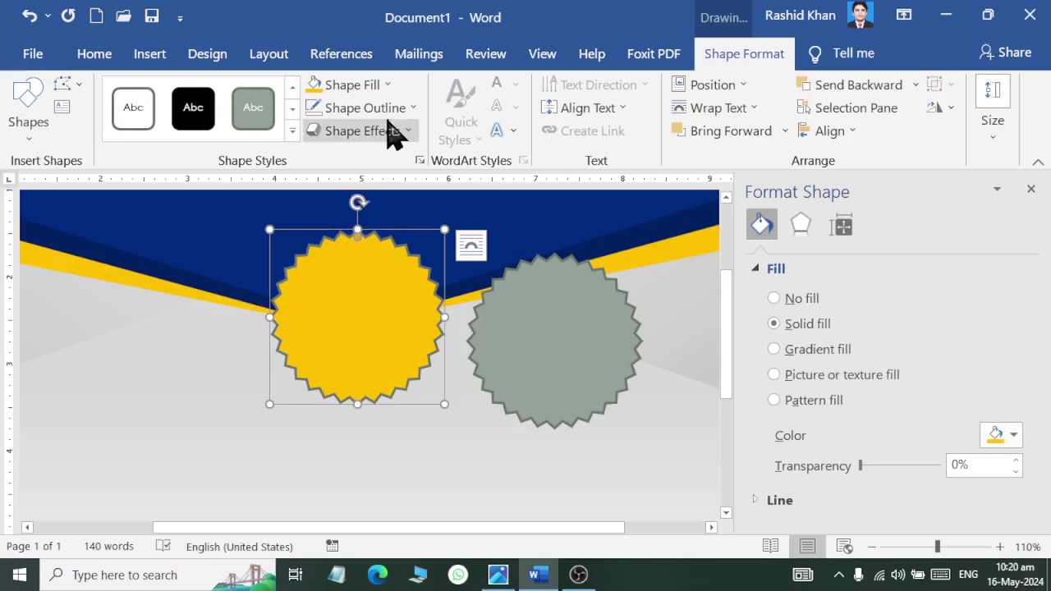
left_click(378, 108)
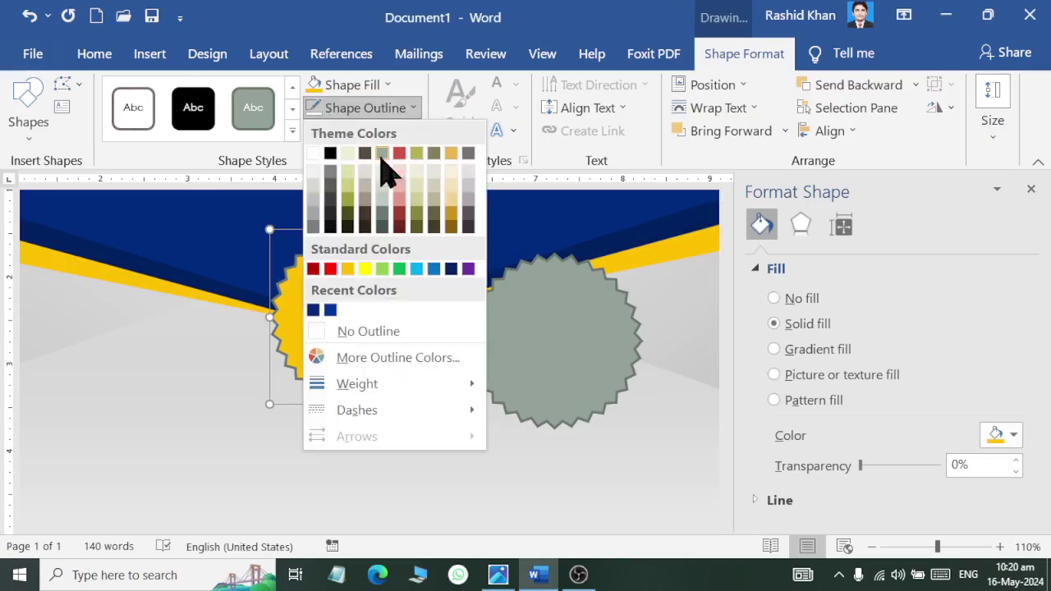
left_click(362, 331)
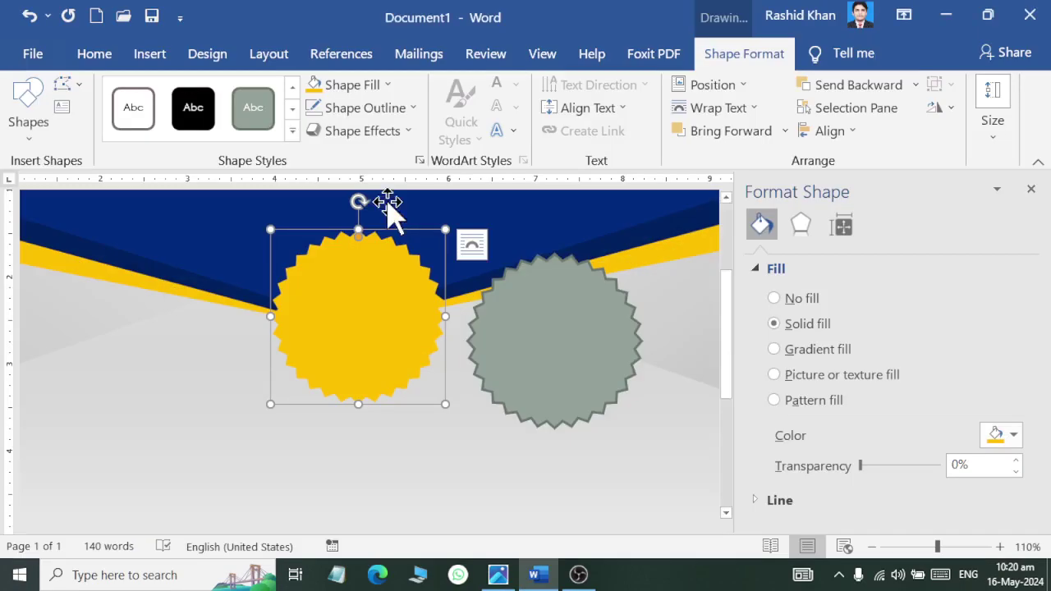
left_click(368, 133)
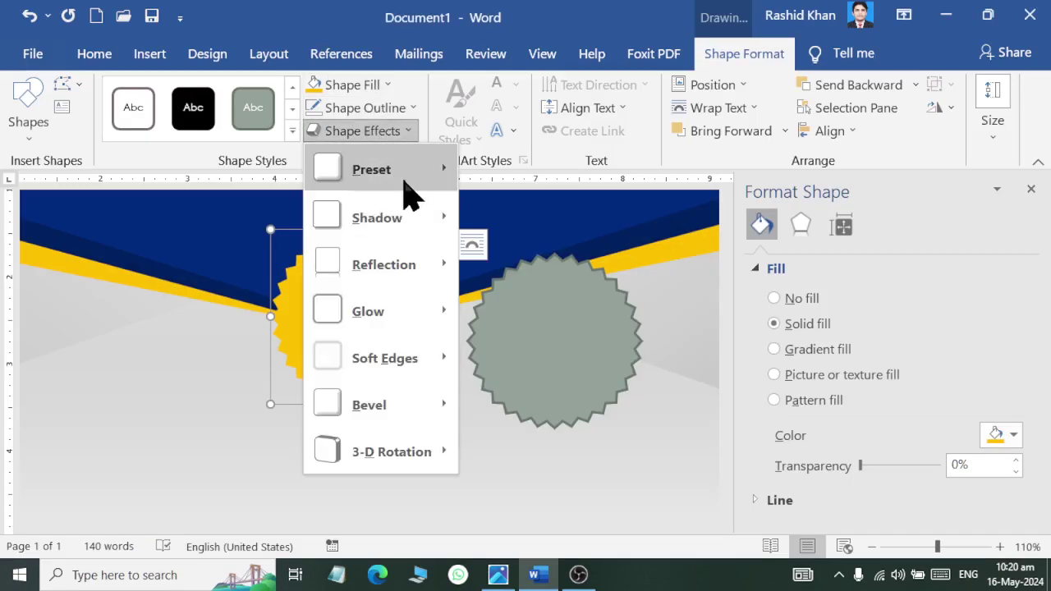
- Close the Format Shape side panel and bring both starbursts into view
left_click(376, 19)
scroll(356, 351, "up", 3, "ctrl")
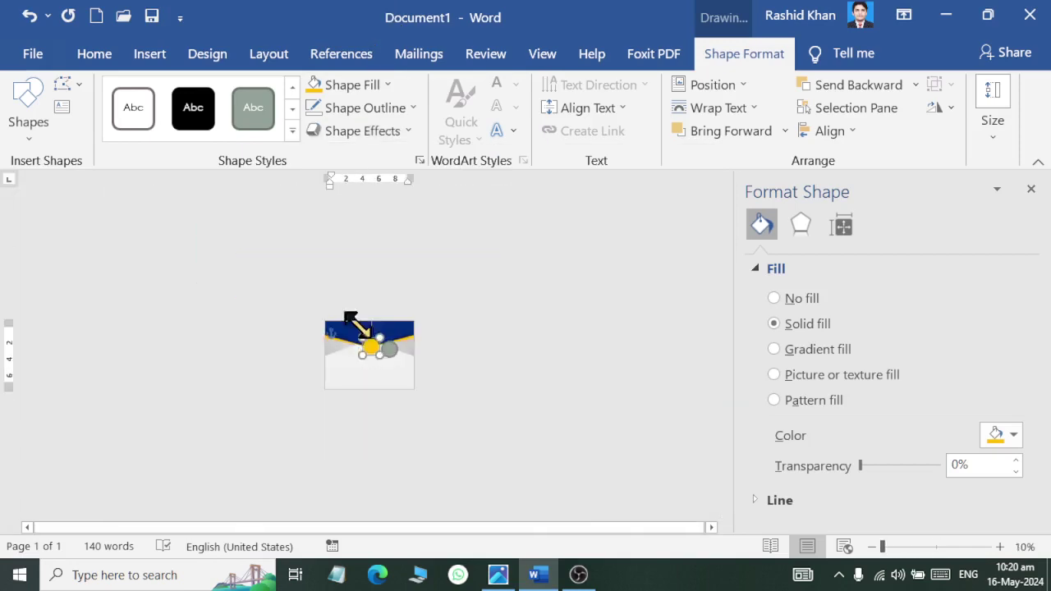
left_click(1030, 190)
scroll(531, 336, "down", 2, "ctrl")
scroll(540, 336, "up", 3, "ctrl")
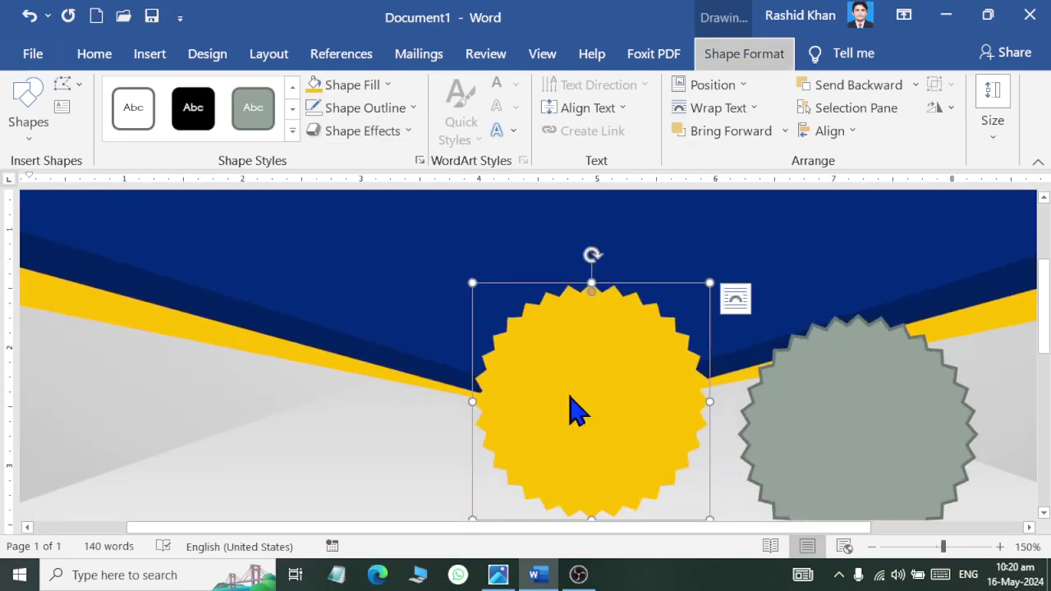
left_click_drag(624, 529, 882, 529)
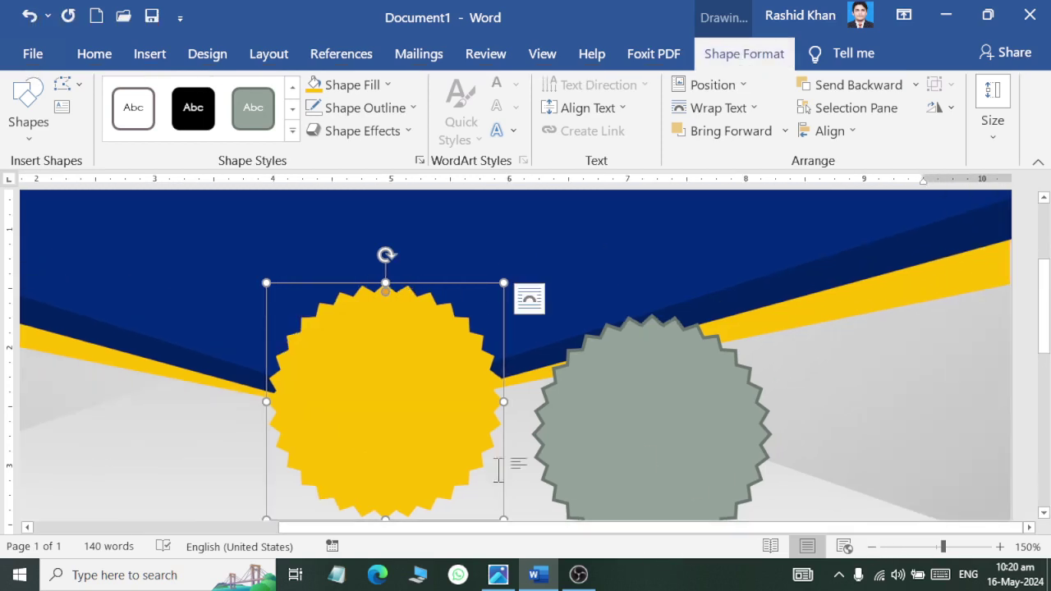
left_click_drag(481, 529, 140, 525)
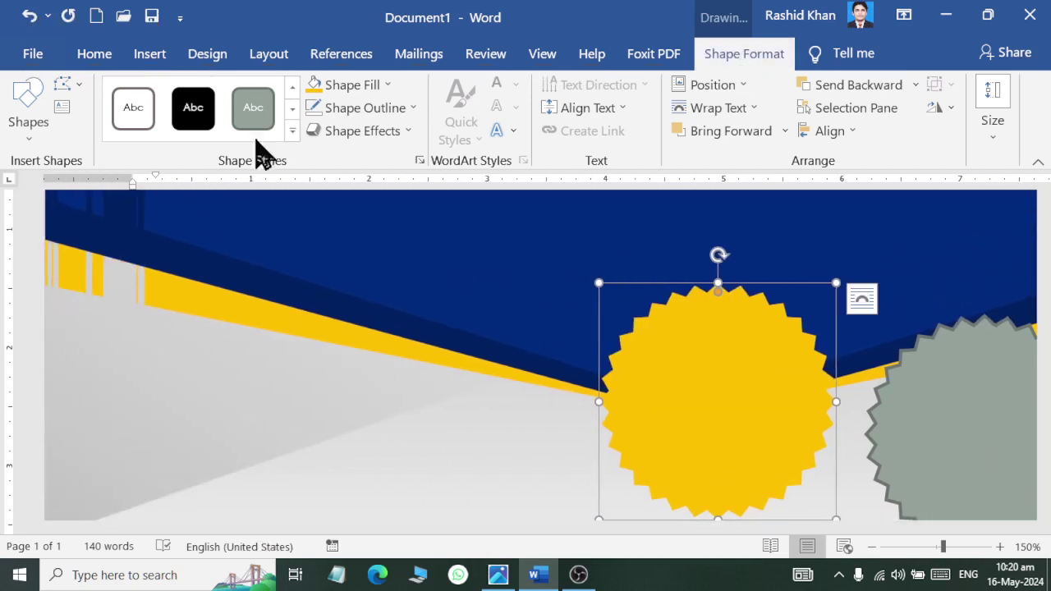
left_click(351, 131)
mouse_move(369, 404)
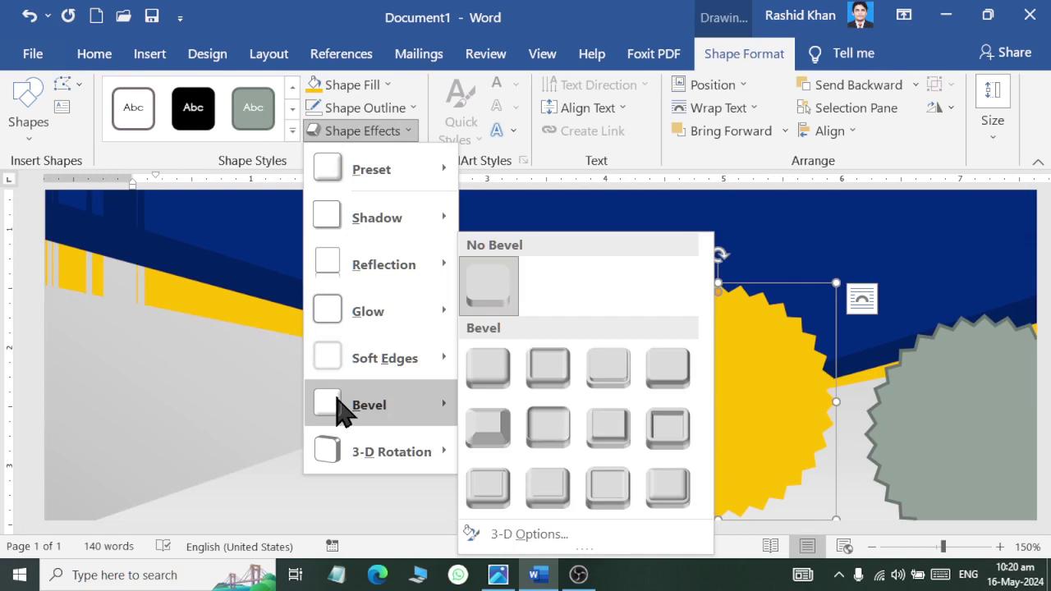
key("Escape")
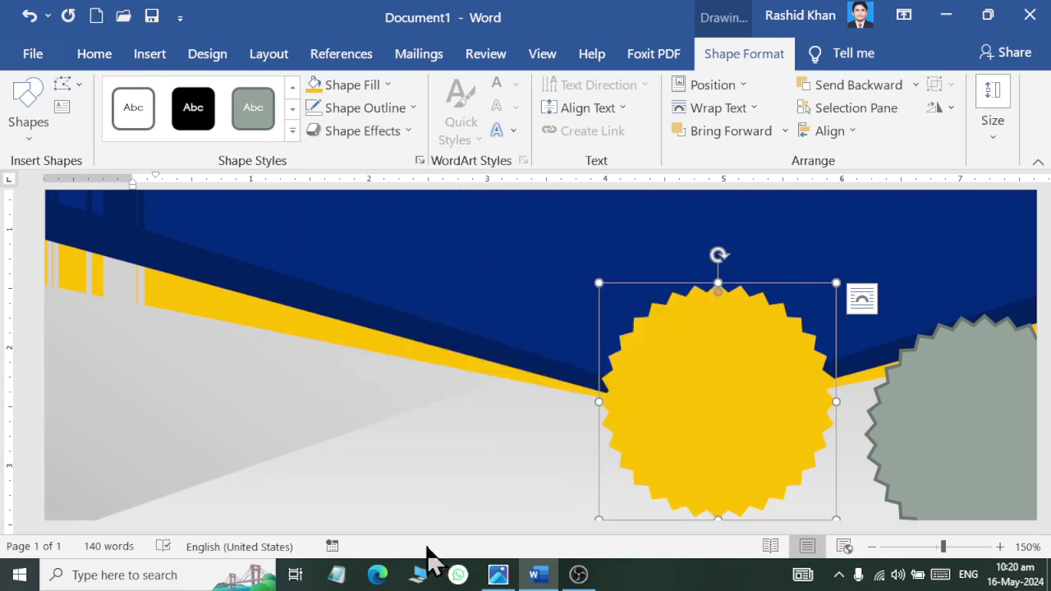
left_click_drag(394, 529, 873, 507)
- Apply a bevel effect to the gold starburst
left_click(365, 131)
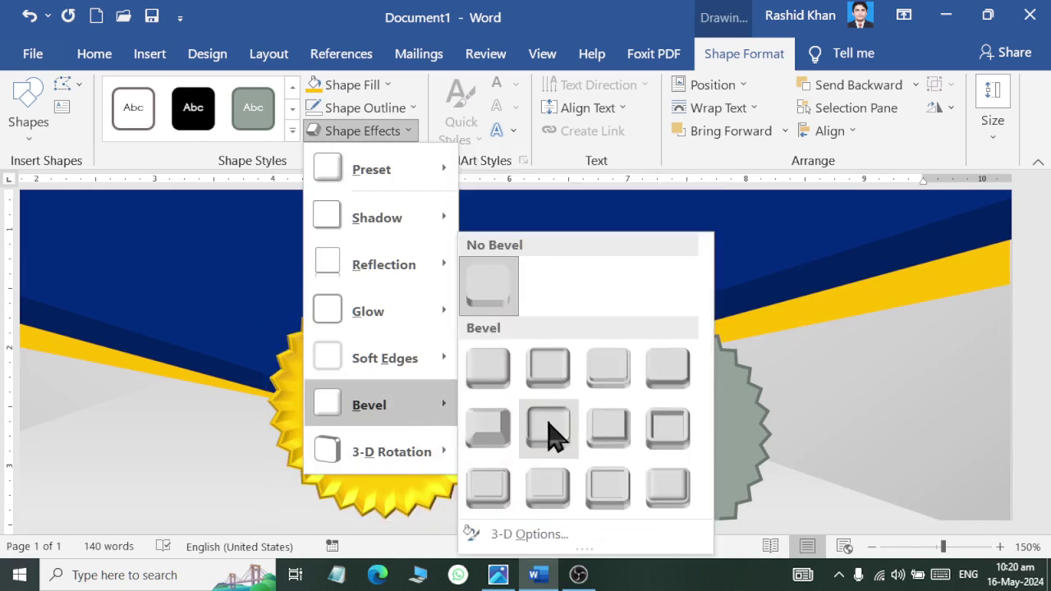
mouse_move(369, 404)
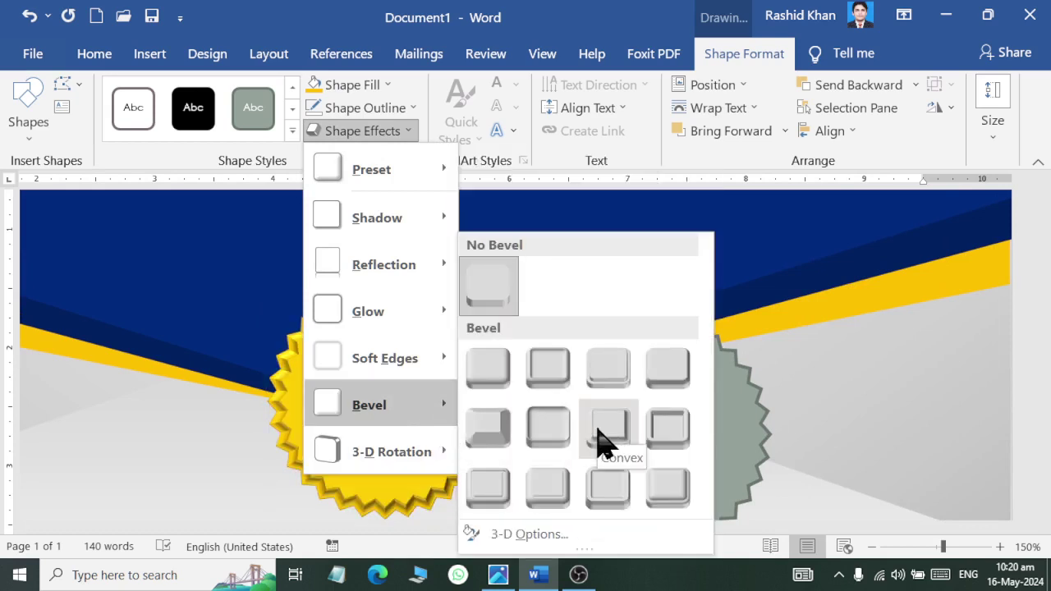
left_click(439, 180)
scroll(439, 345, "up", 5)
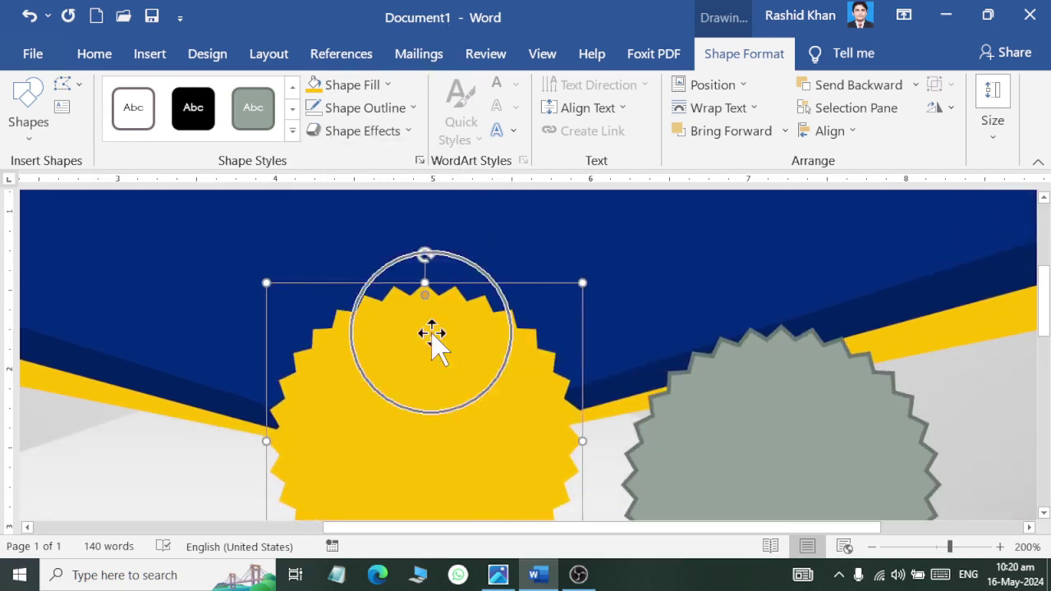
scroll(476, 527, "right", 3)
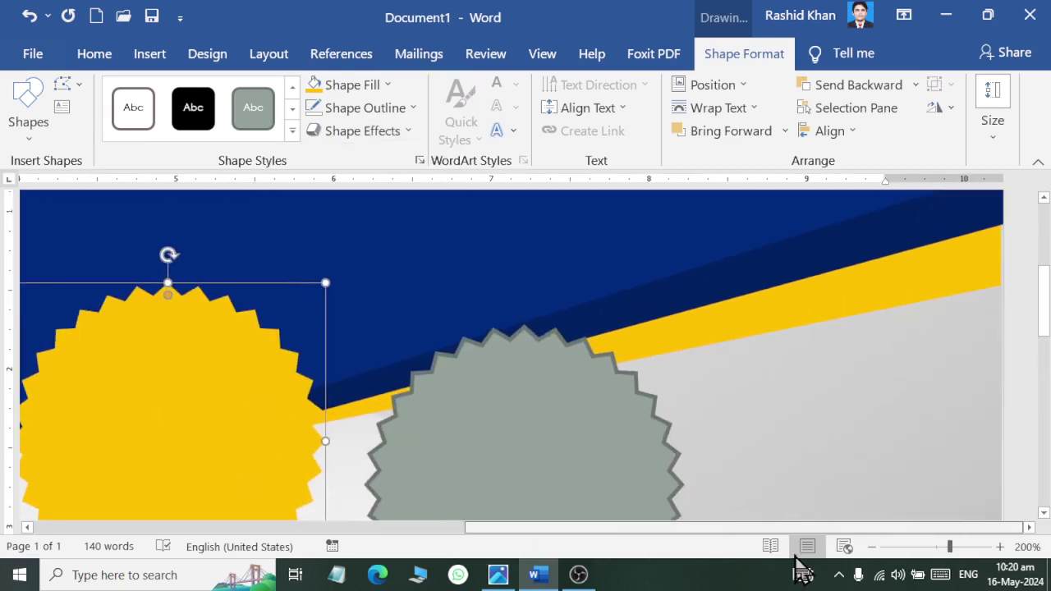
scroll(533, 386, "down", 1)
left_click(362, 131)
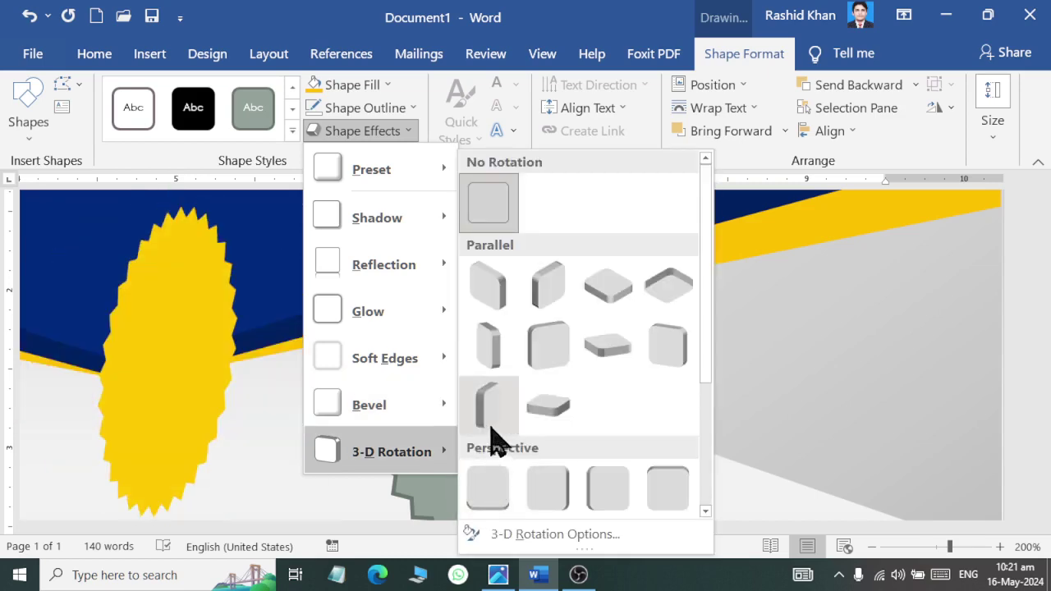
mouse_move(379, 405)
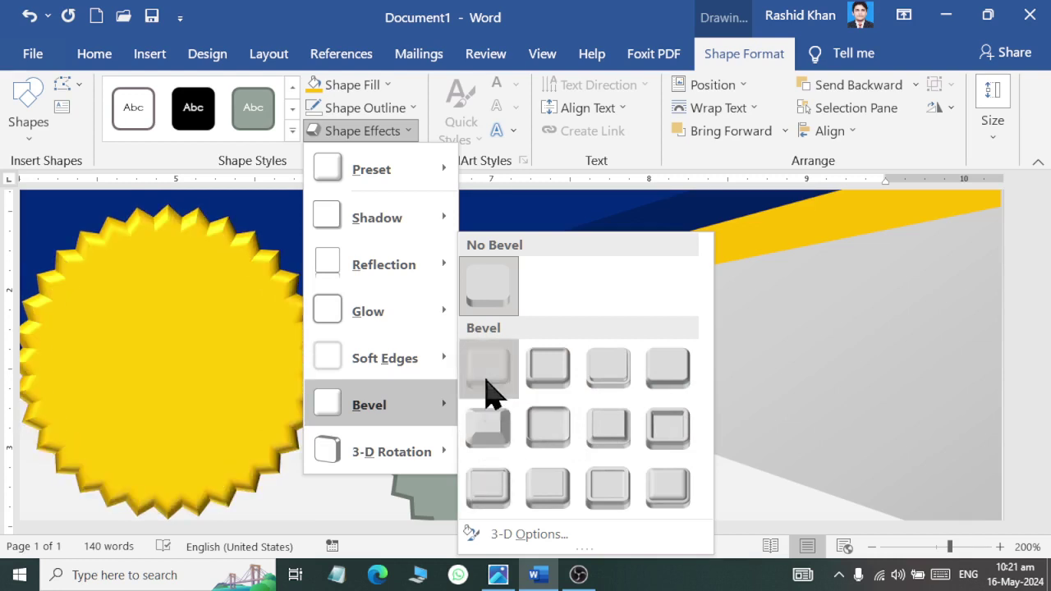
left_click(490, 393)
- Give the gold starburst an outer drop shadow
left_click(379, 132)
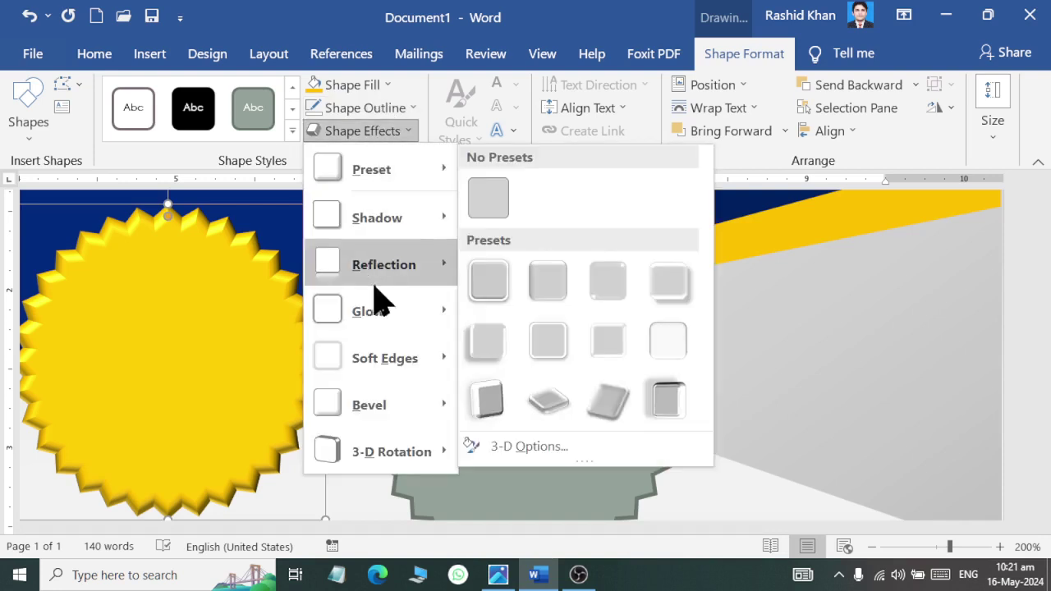
mouse_move(377, 217)
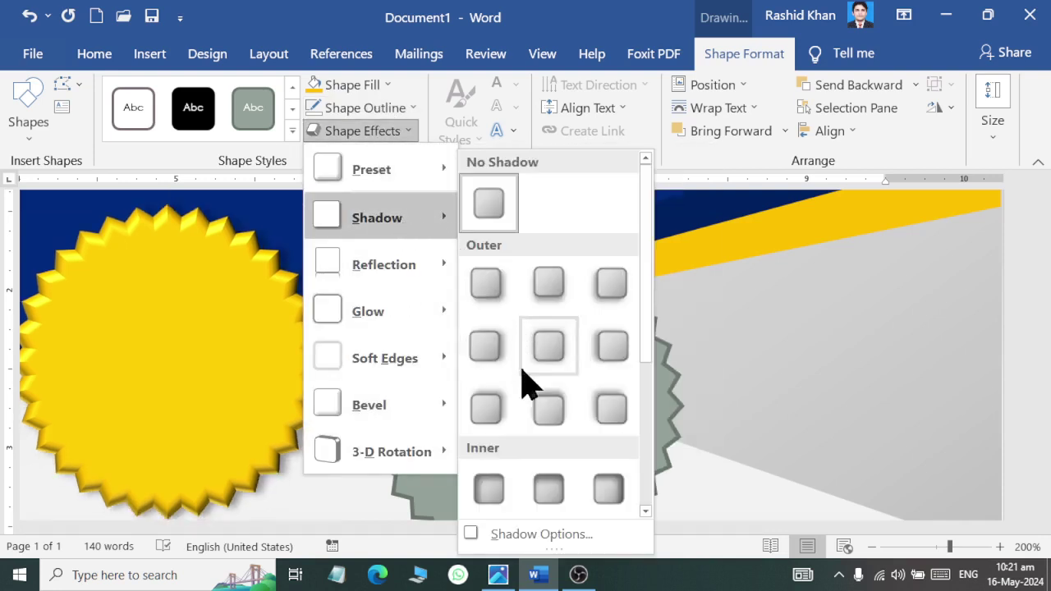
scroll(556, 487, "down", 3)
scroll(517, 308, "up", 3)
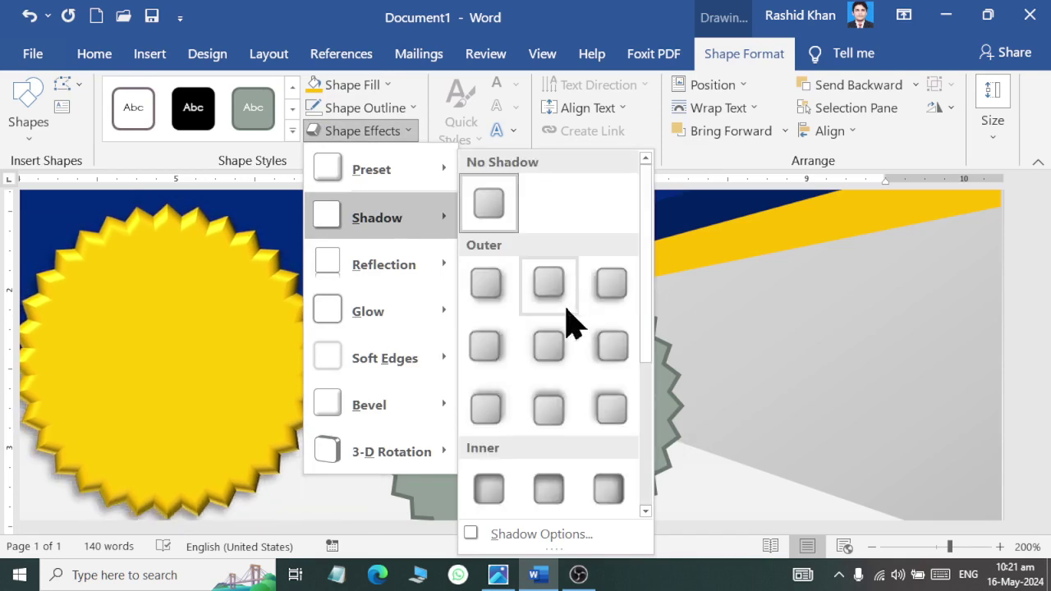
left_click(547, 287)
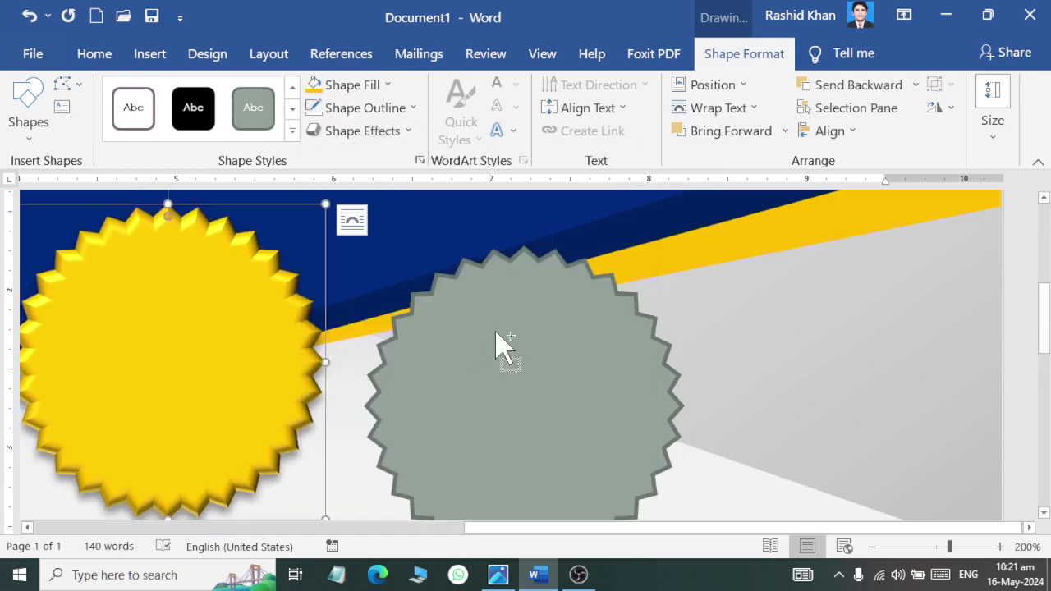
scroll(501, 347, "down", 3)
scroll(499, 348, "down", 3)
scroll(525, 361, "down", 3)
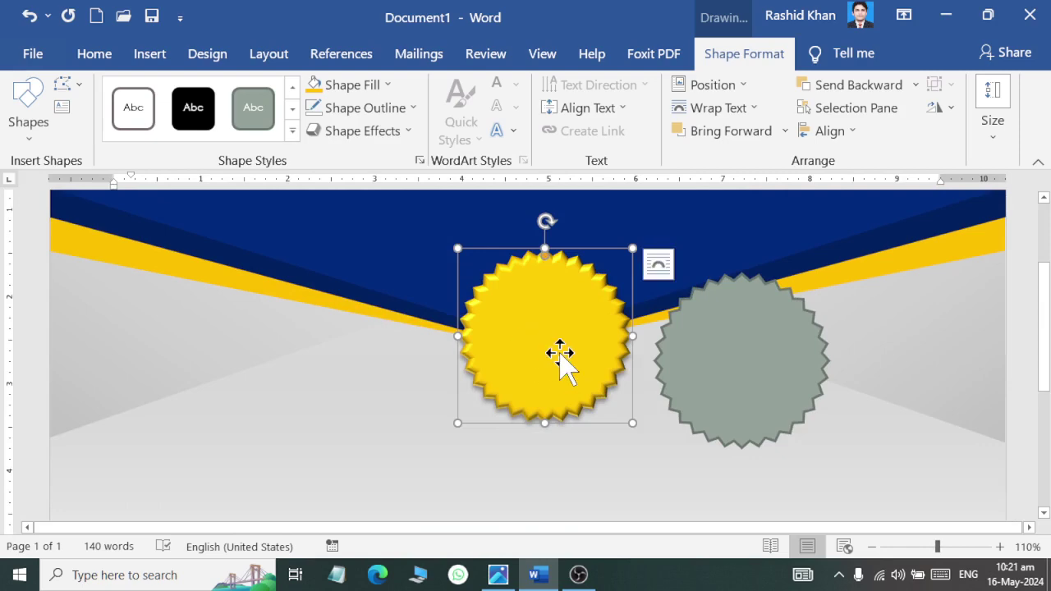
key("alt+Tab")
key("alt+Tab")
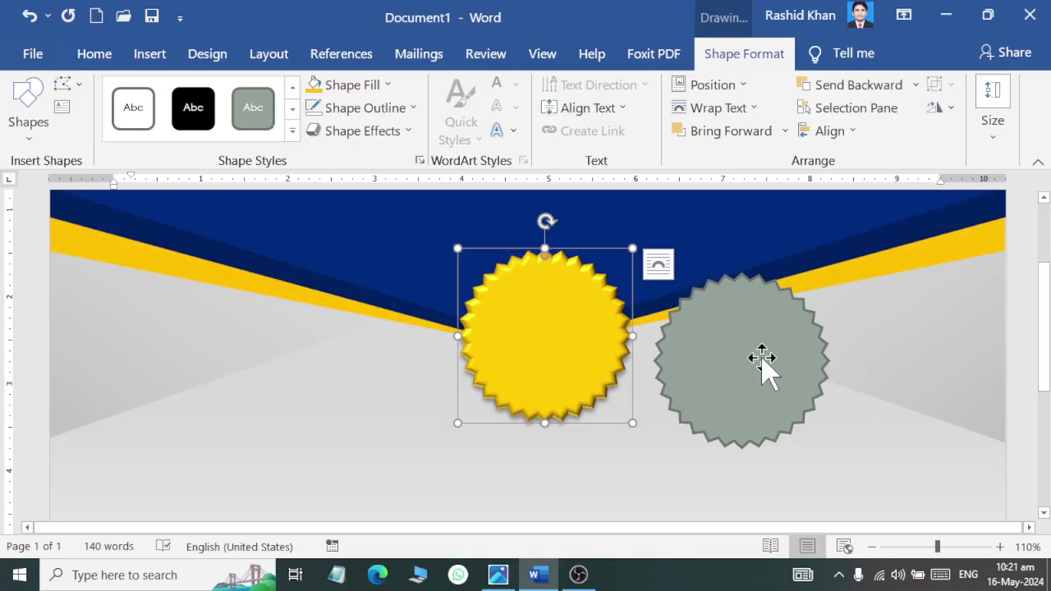
left_click(761, 358)
scroll(580, 365, "down", 1)
- Change the grey starburst into an oval filled navy with No Outline
scroll(599, 358, "up", 2)
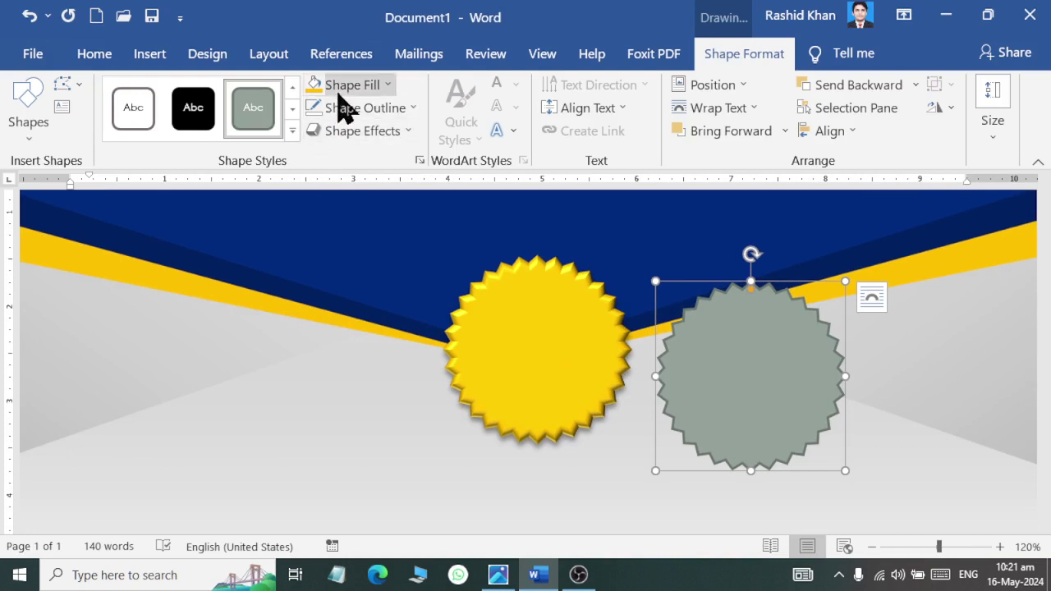
left_click(67, 85)
left_click(103, 114)
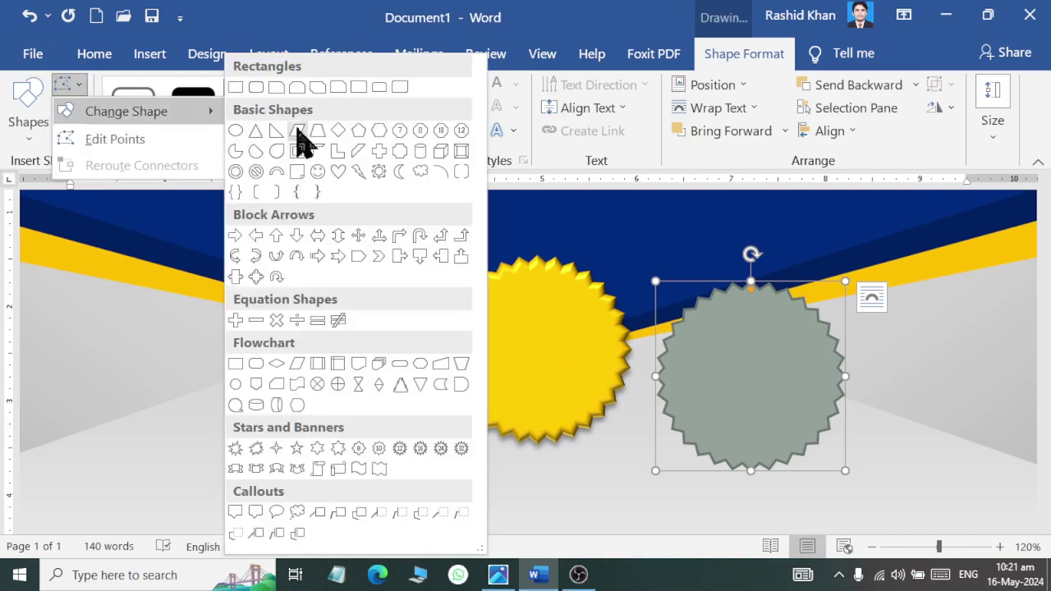
left_click(236, 131)
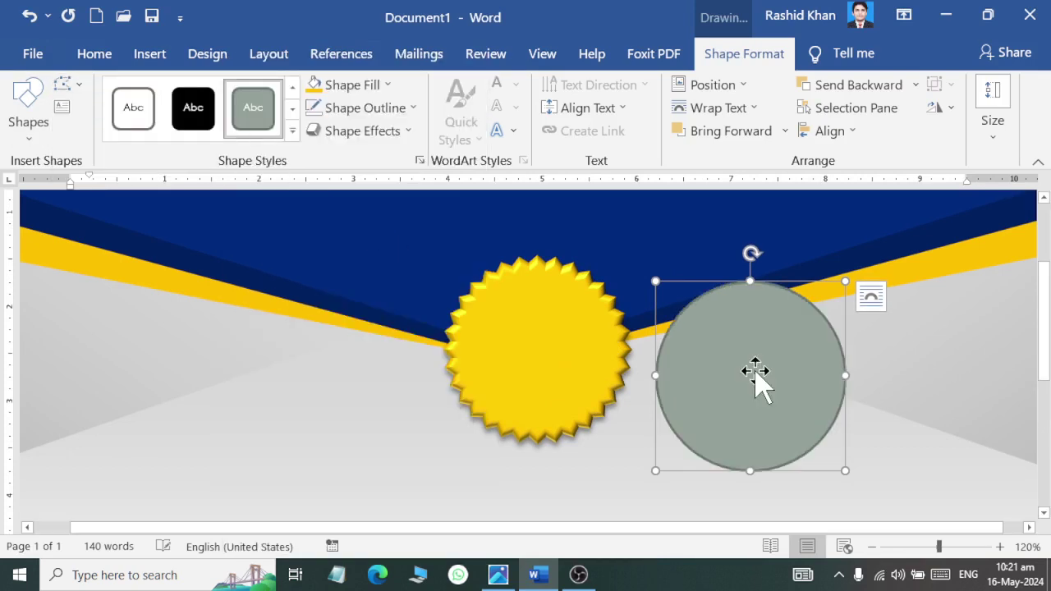
key("alt+Tab")
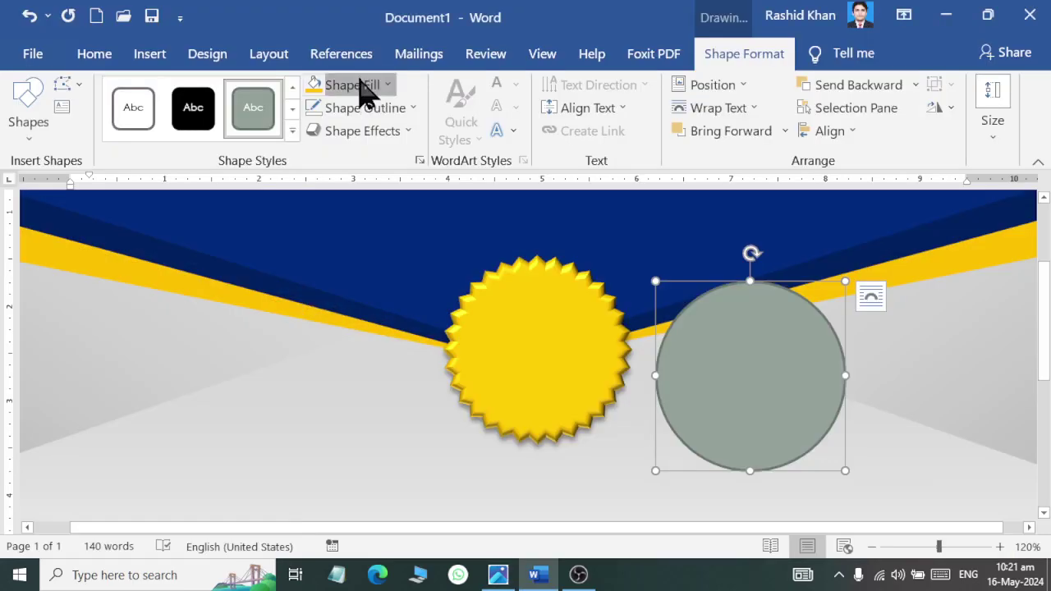
left_click(359, 85)
left_click(448, 246)
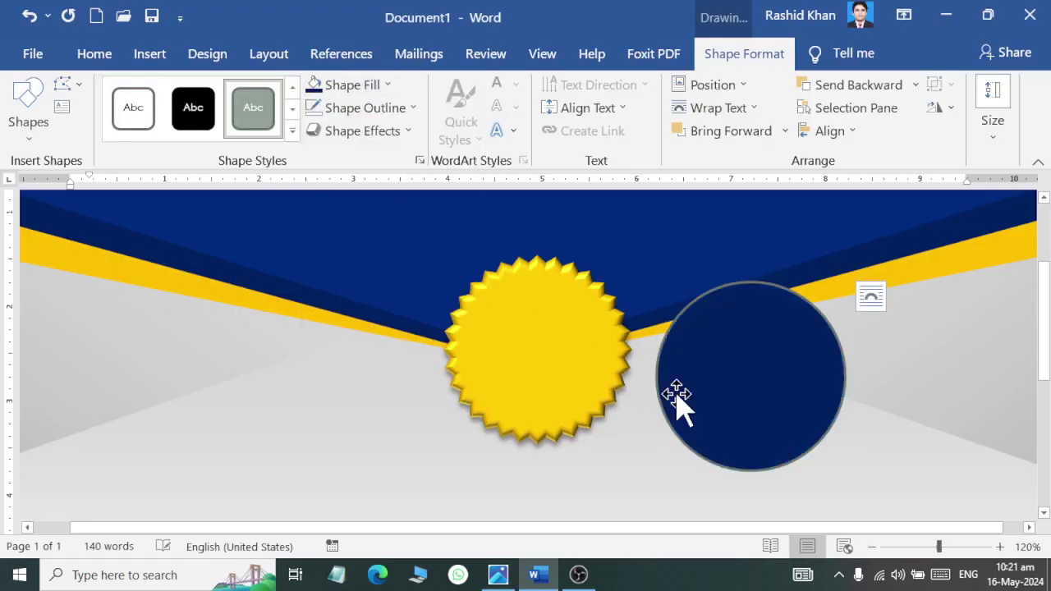
left_click(365, 107)
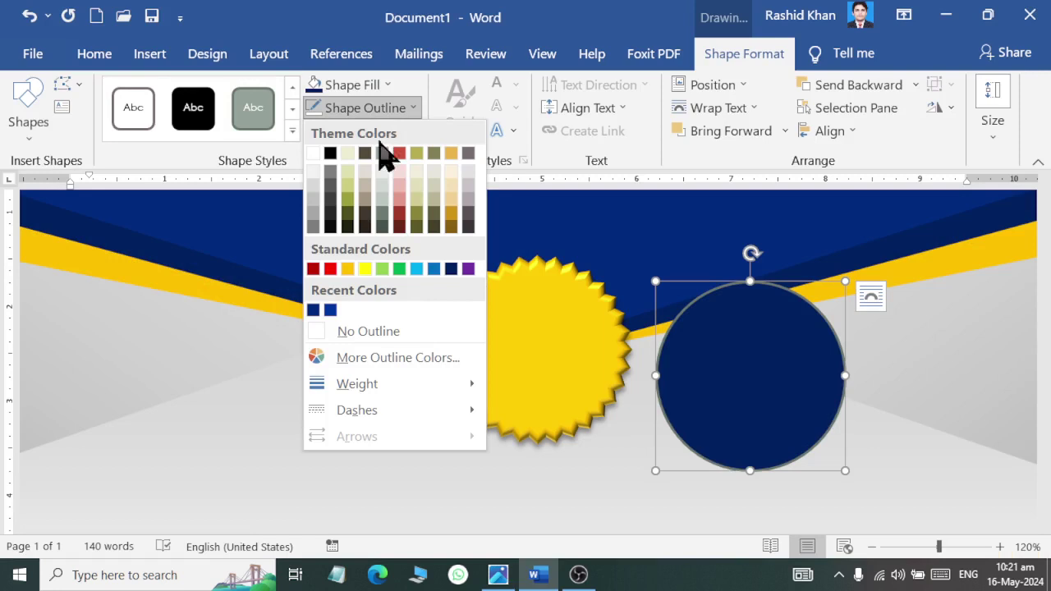
left_click(382, 333)
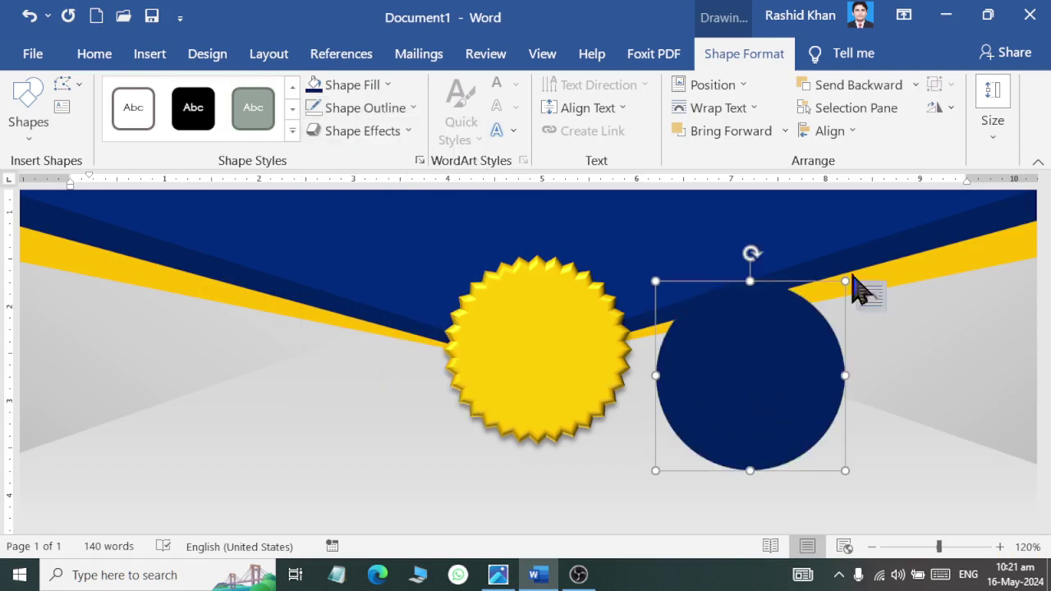
- Size the navy circle to 1.75" × 1.75" and centre it on the gold starburst
left_click(989, 139)
left_click_drag(1001, 191, 895, 191)
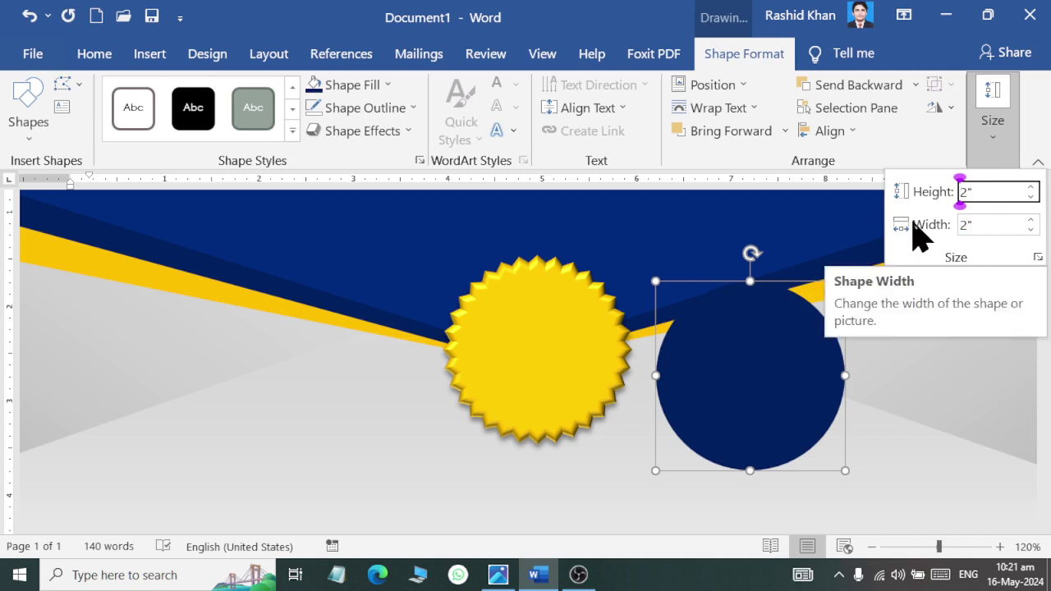
key("BackSpace")
type("1.75")
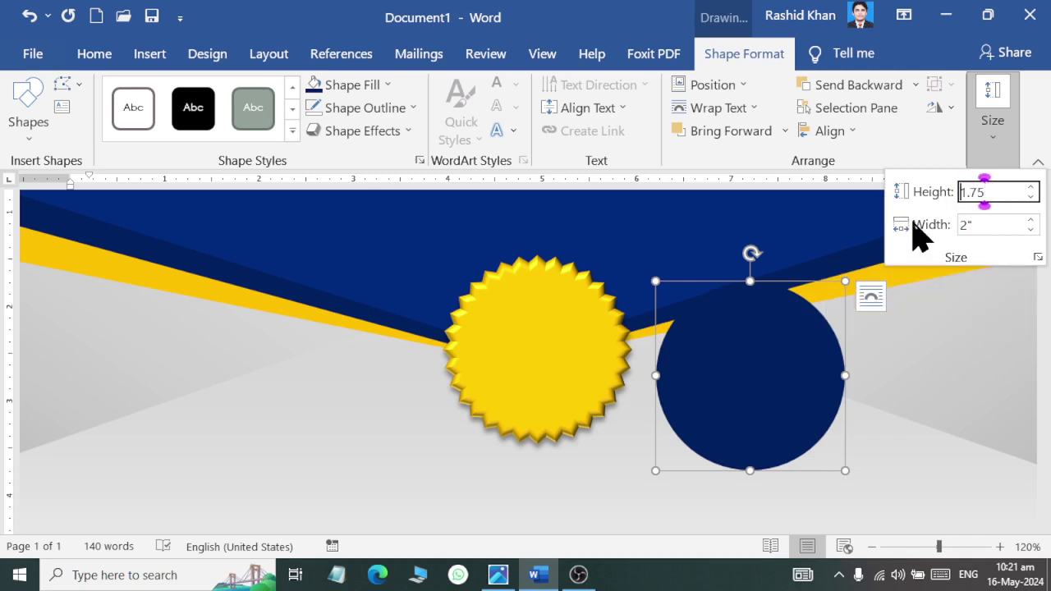
key("Tab")
type("1")
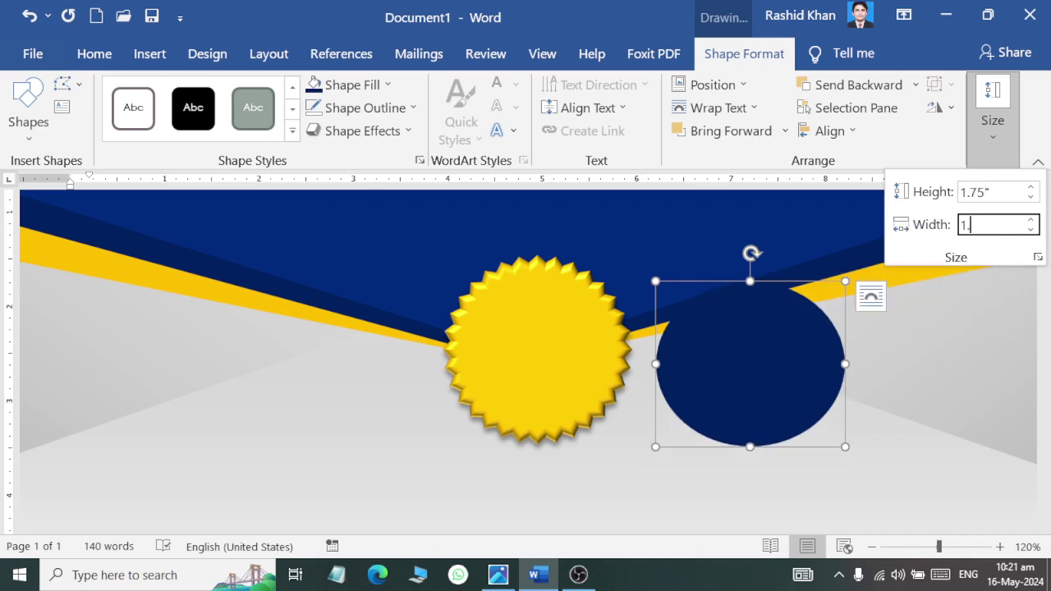
key("Return")
left_click_drag(751, 373, 550, 351)
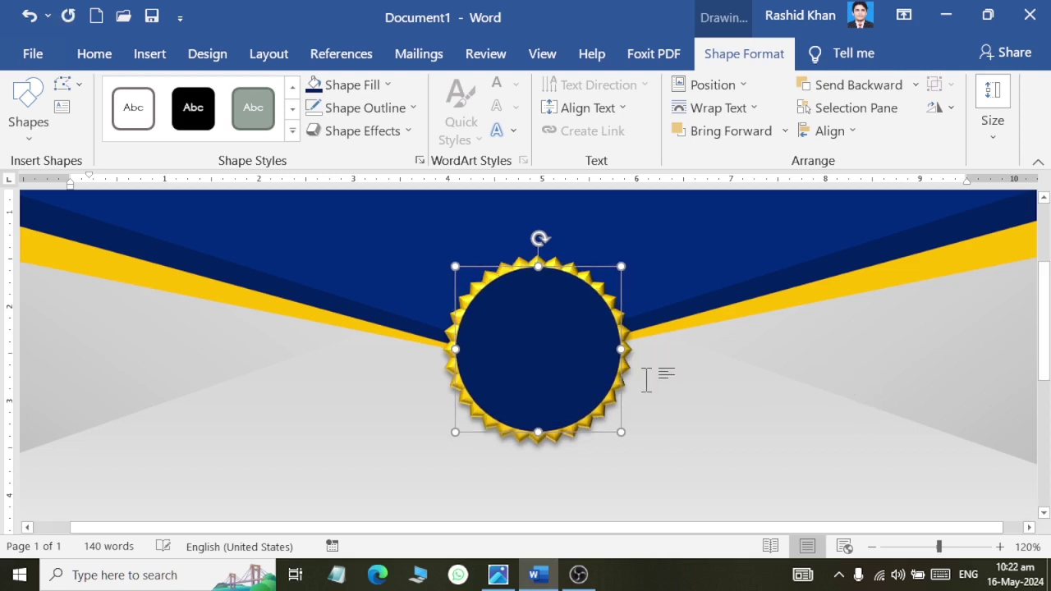
key("alt+Tab")
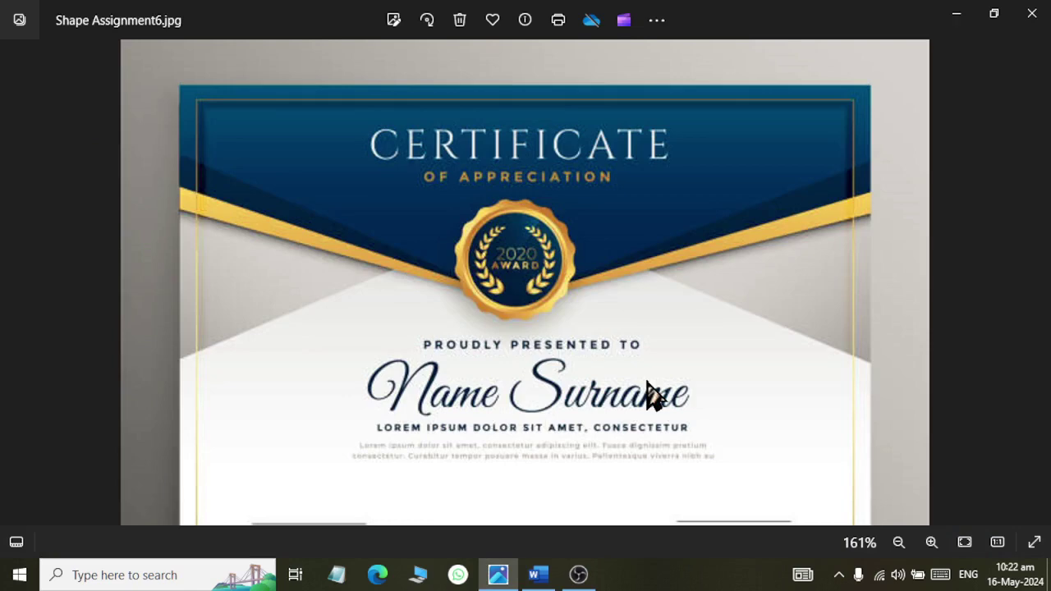
key("alt+Tab")
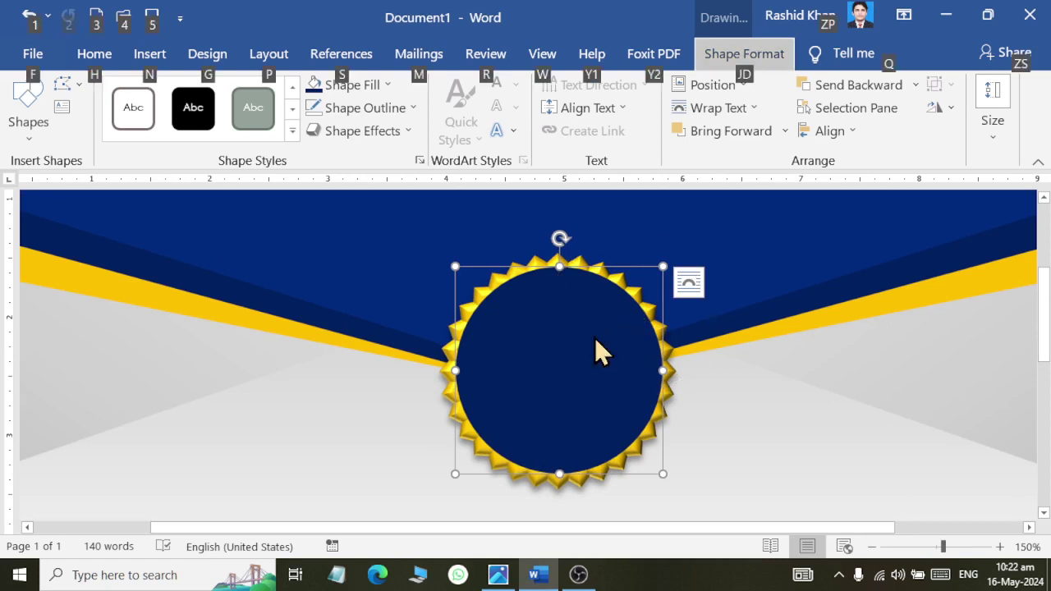
- Copy the navy circle aside, then make the original circle yellow with a bevel
mouse_move(598, 344)
left_mouse_down()
mouse_move(966, 380)
mouse_move(940, 393)
left_mouse_up()
left_click(598, 394)
left_click(353, 84)
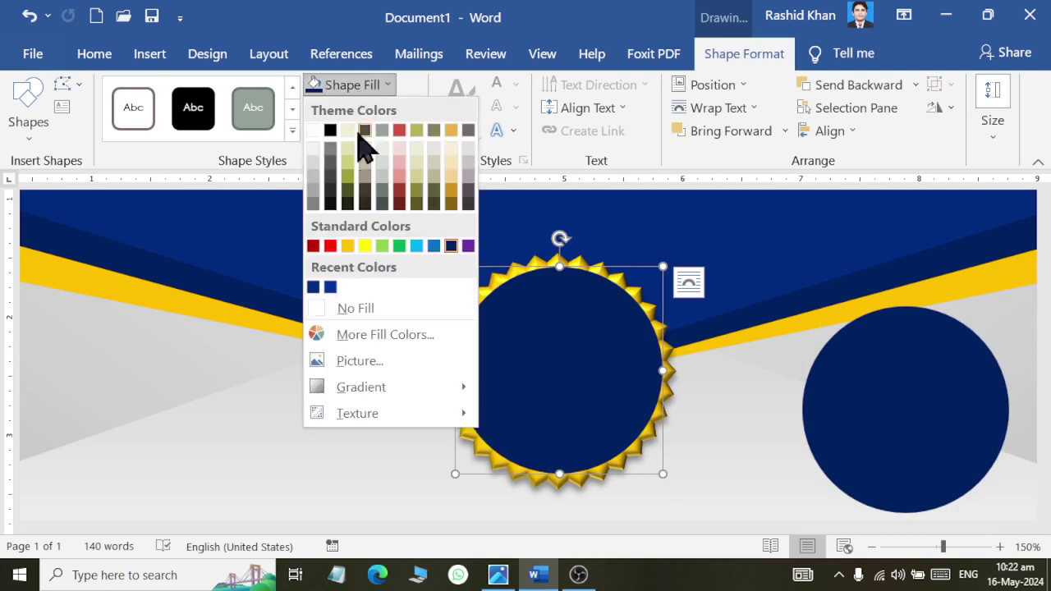
left_click(355, 247)
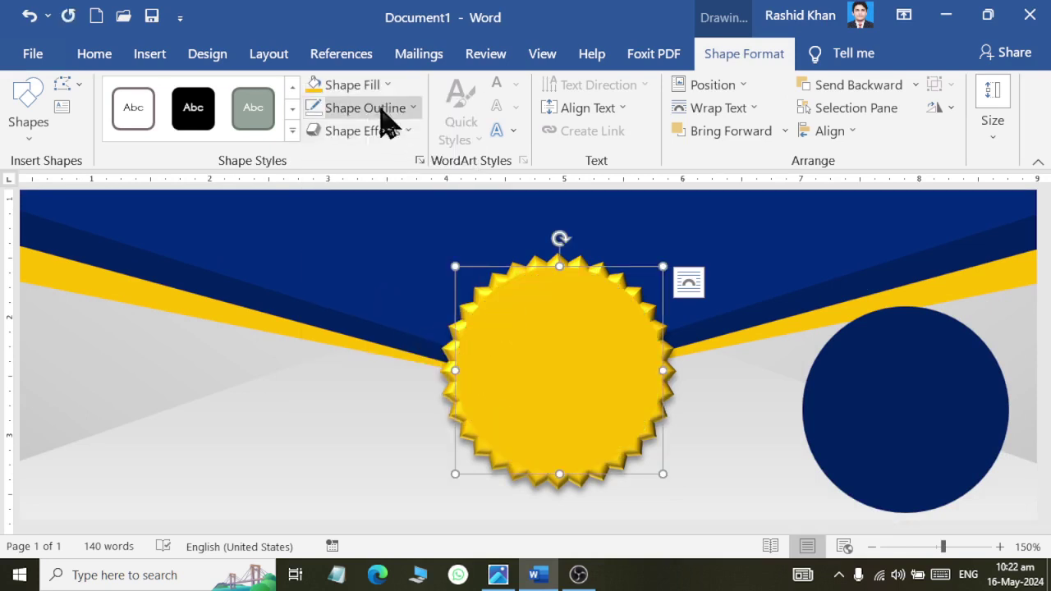
left_click(369, 131)
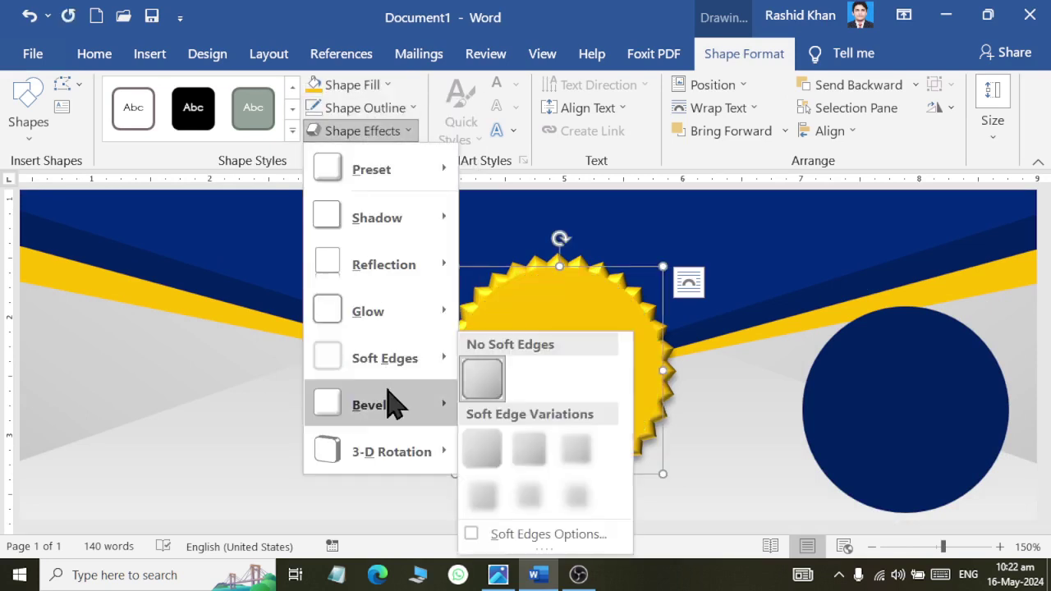
mouse_move(374, 404)
left_click(546, 415)
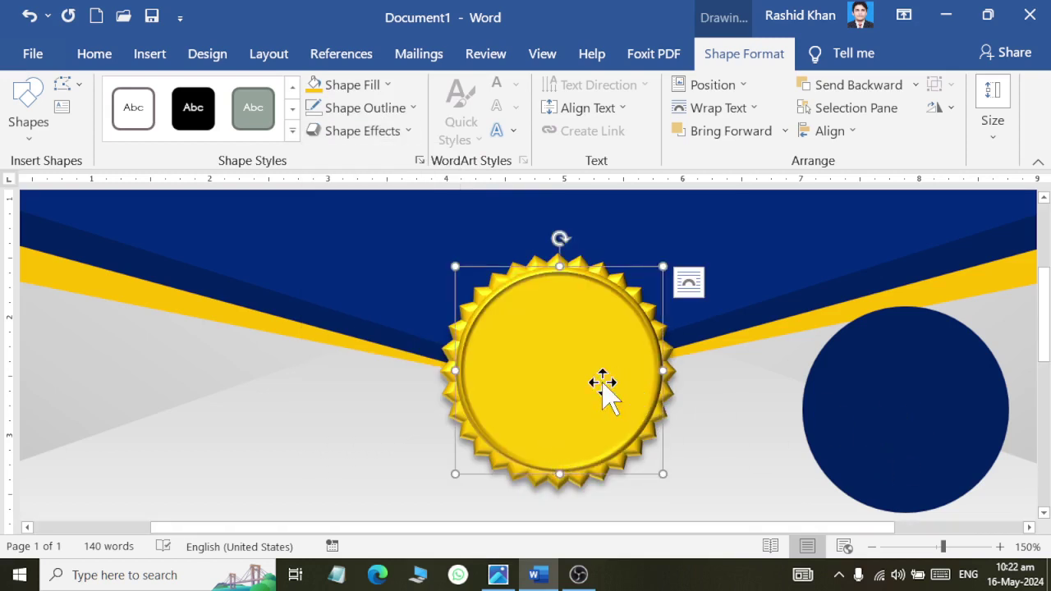
left_click_drag(525, 386, 309, 431)
key("ctrl+z")
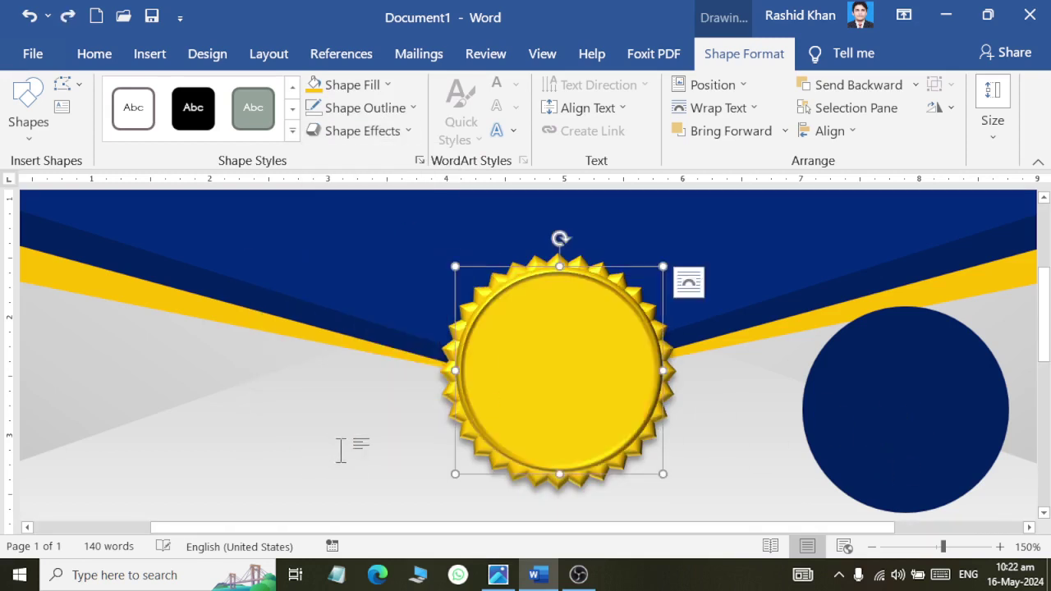
- Resize the navy copy to 1.5" × 1.5" and centre it on the seal
left_click(934, 478)
left_click(995, 161)
type("1")
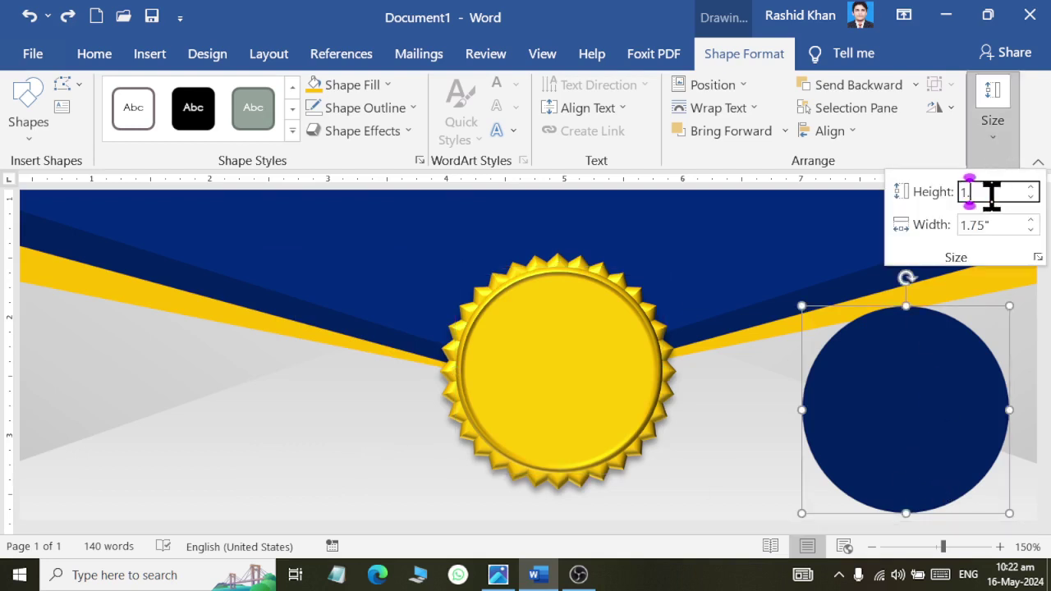
type(".5")
key("Tab")
type("5")
key("Return")
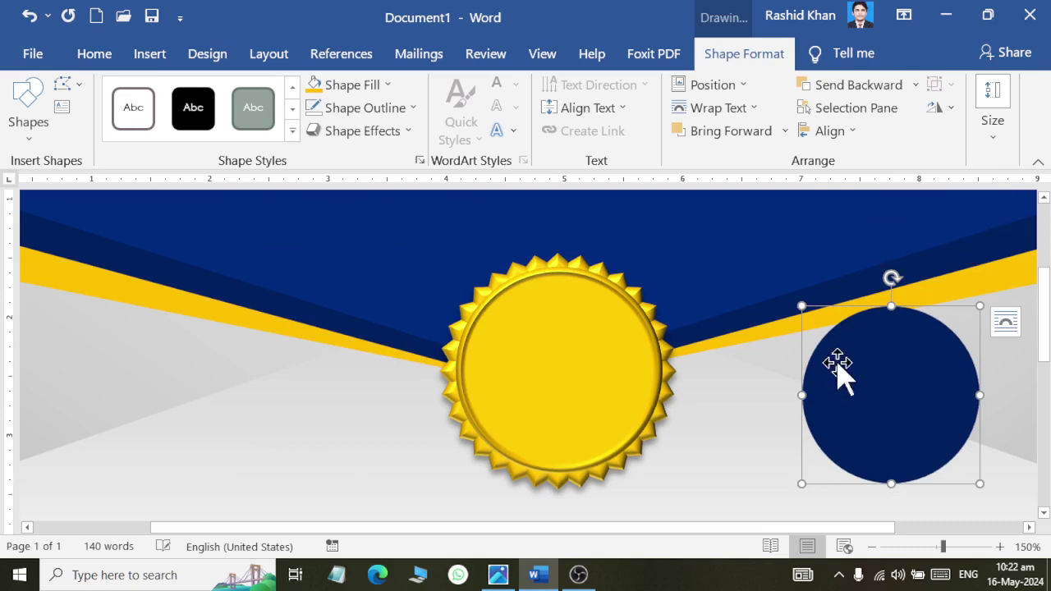
mouse_move(837, 369)
left_mouse_down()
mouse_move(694, 378)
mouse_move(558, 356)
left_mouse_up()
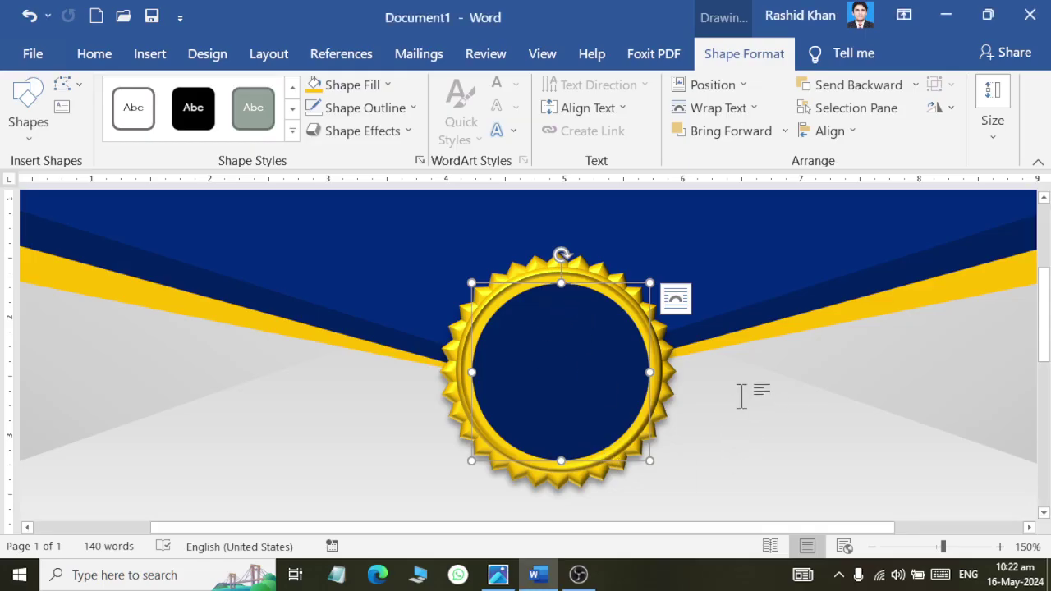
- Insert a WordArt text box reading AWARD and select the word
left_click(145, 54)
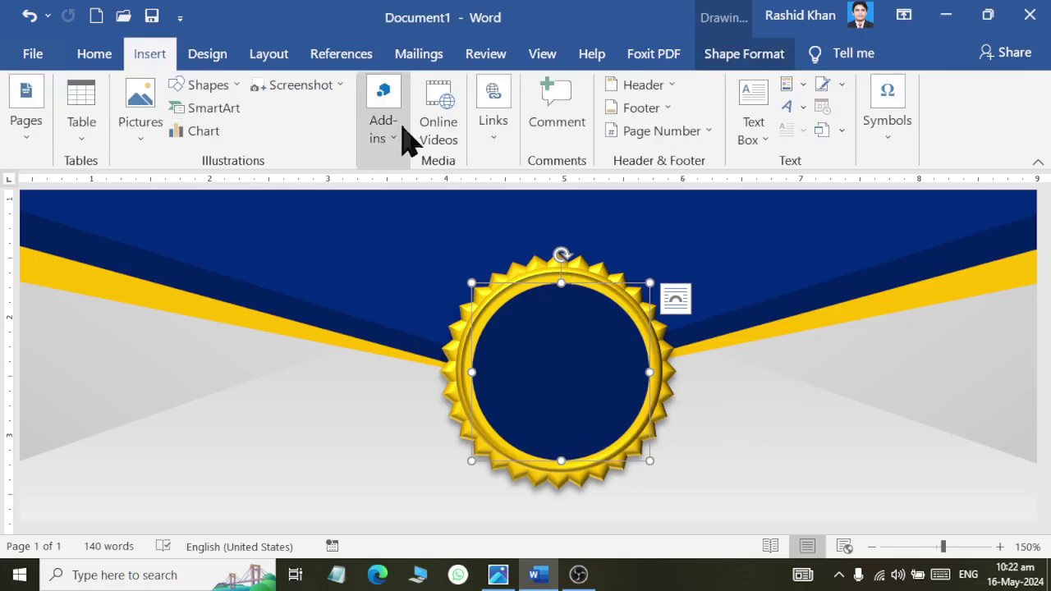
left_click(794, 108)
left_click(800, 182)
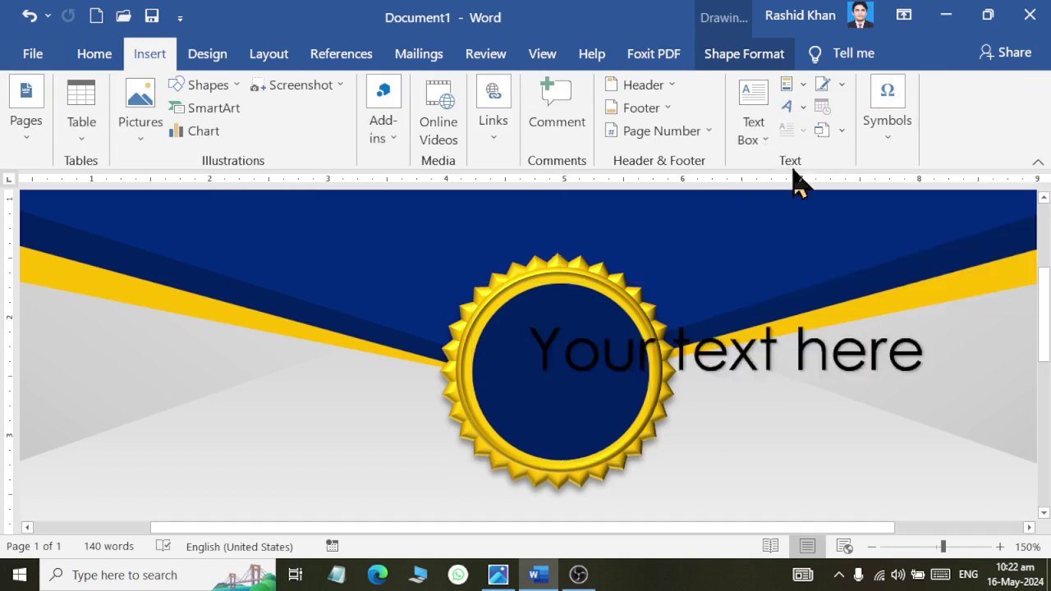
type("AWAIRD")
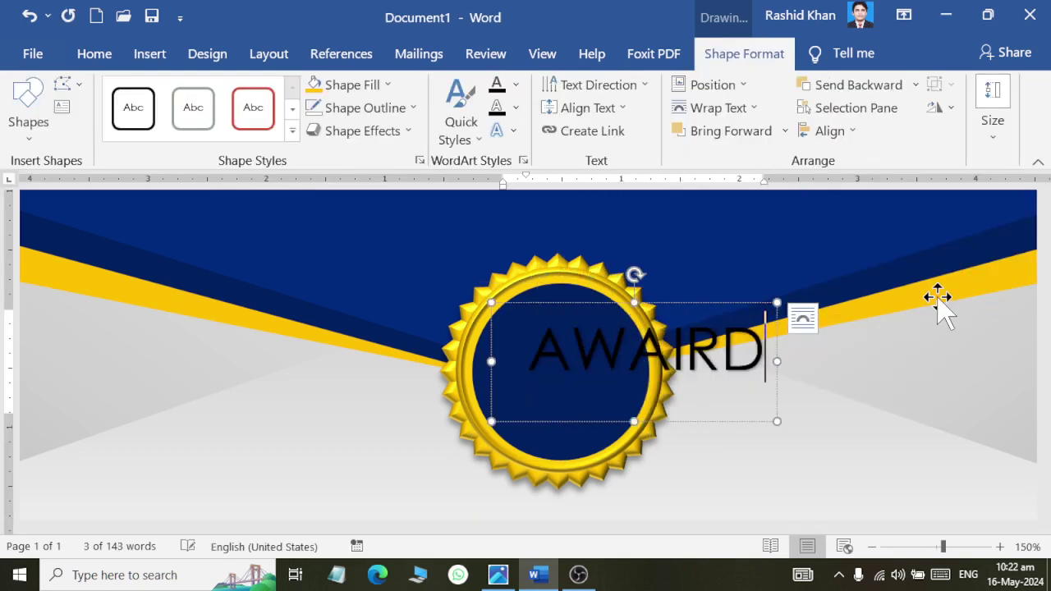
key("BackSpace")
key("BackSpace")
key("BackSpace")
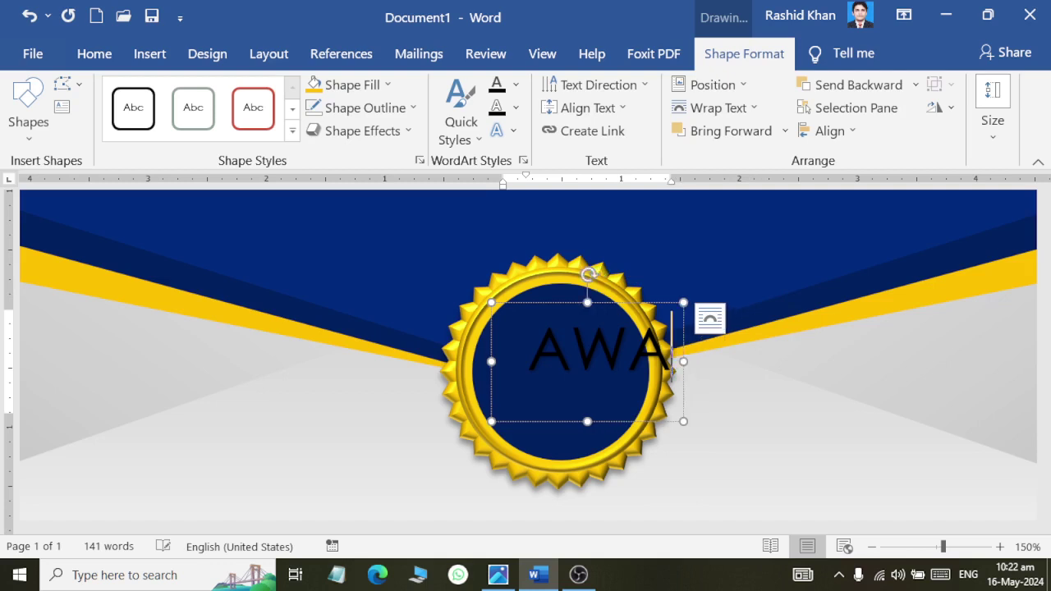
type("RD")
key("ctrl+a")
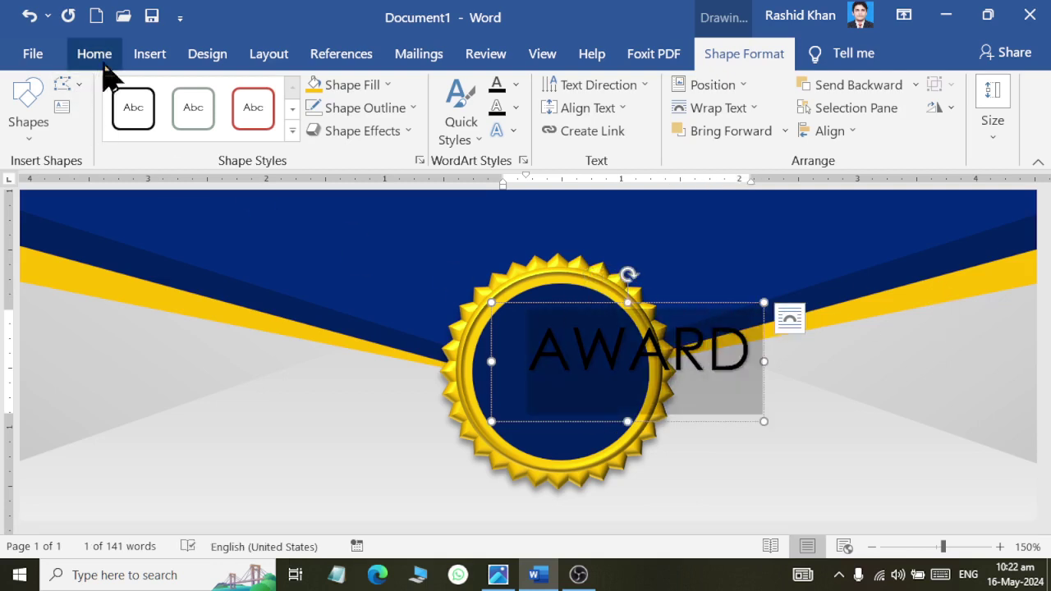
- Set AWARD in Eras Bold ITC at size 20 and centre it on the seal's navy circle
left_click(145, 55)
left_click(788, 107)
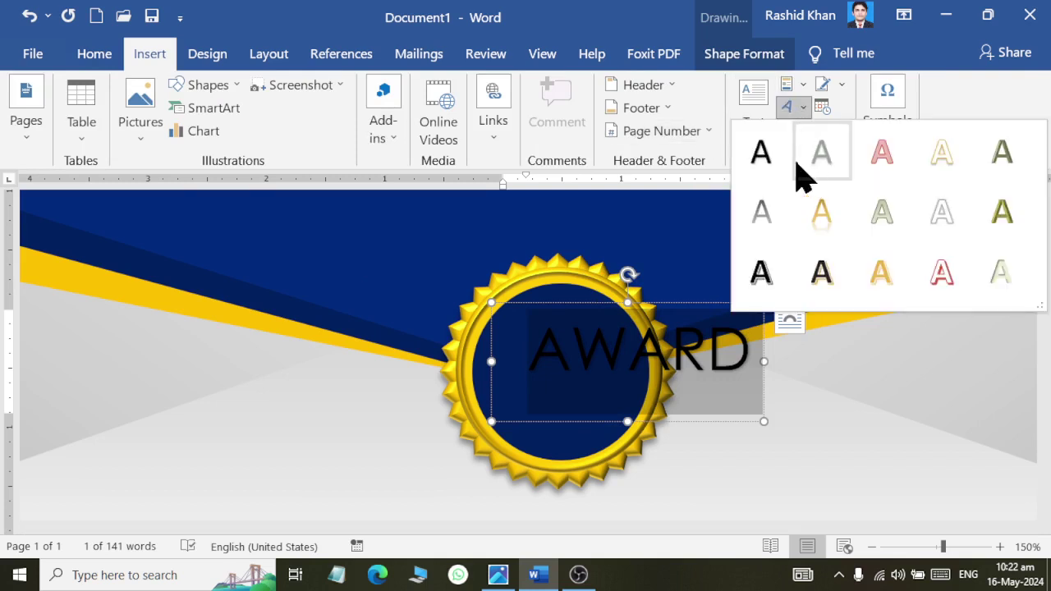
left_click(639, 392)
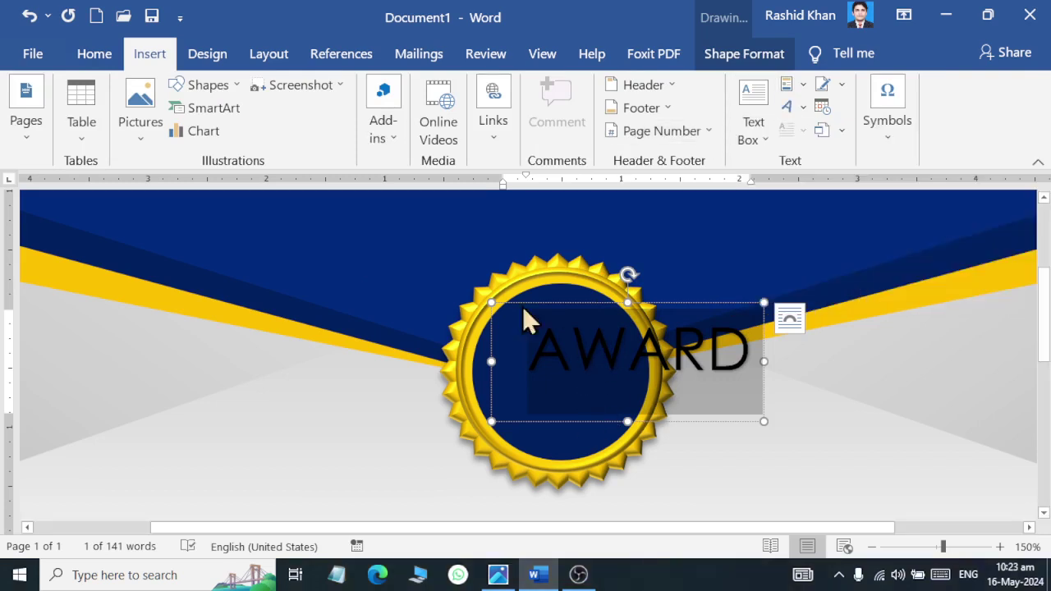
left_click(95, 56)
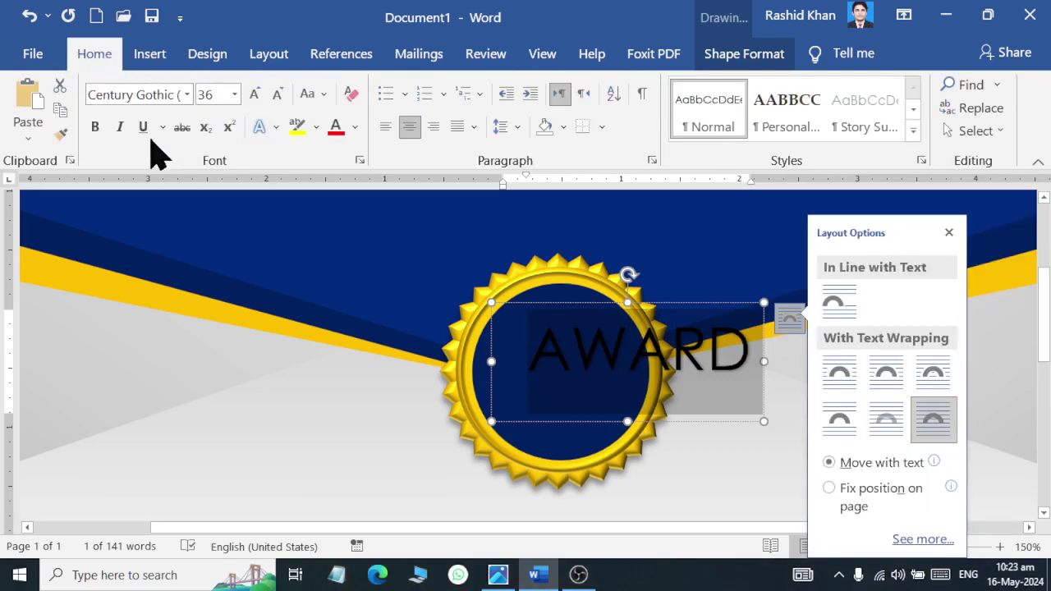
left_click(187, 94)
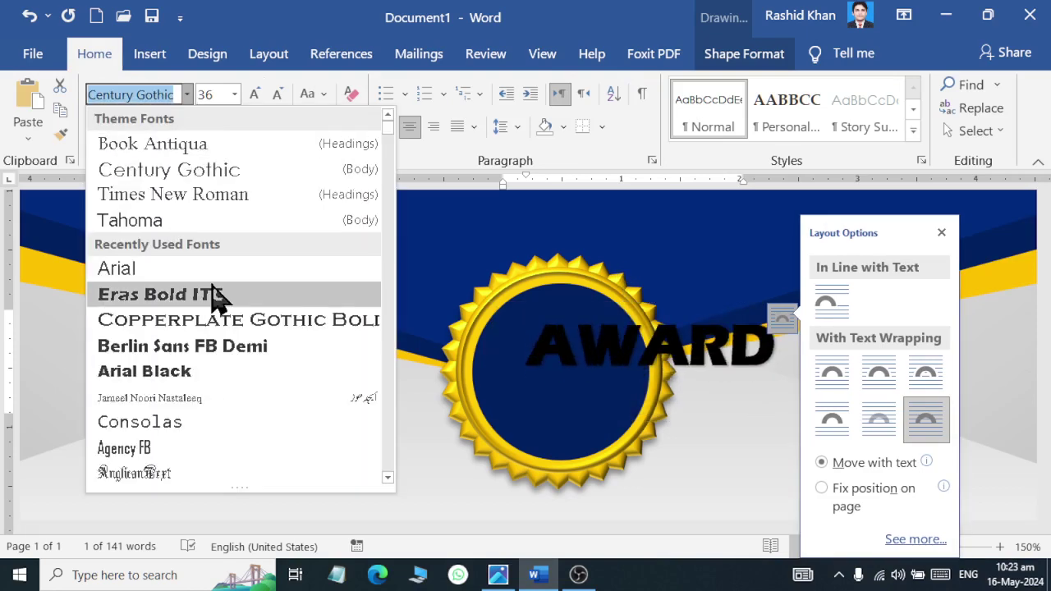
left_click(209, 298)
left_click(278, 94)
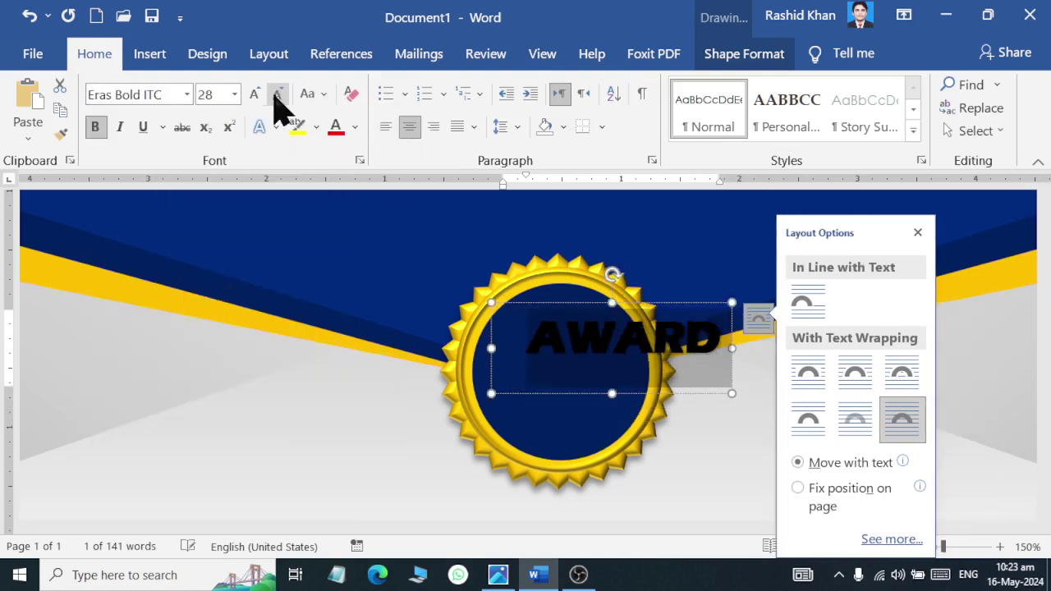
left_click(278, 93)
left_click(278, 94)
left_click(277, 94)
left_click(278, 93)
left_click_drag(605, 375, 567, 413)
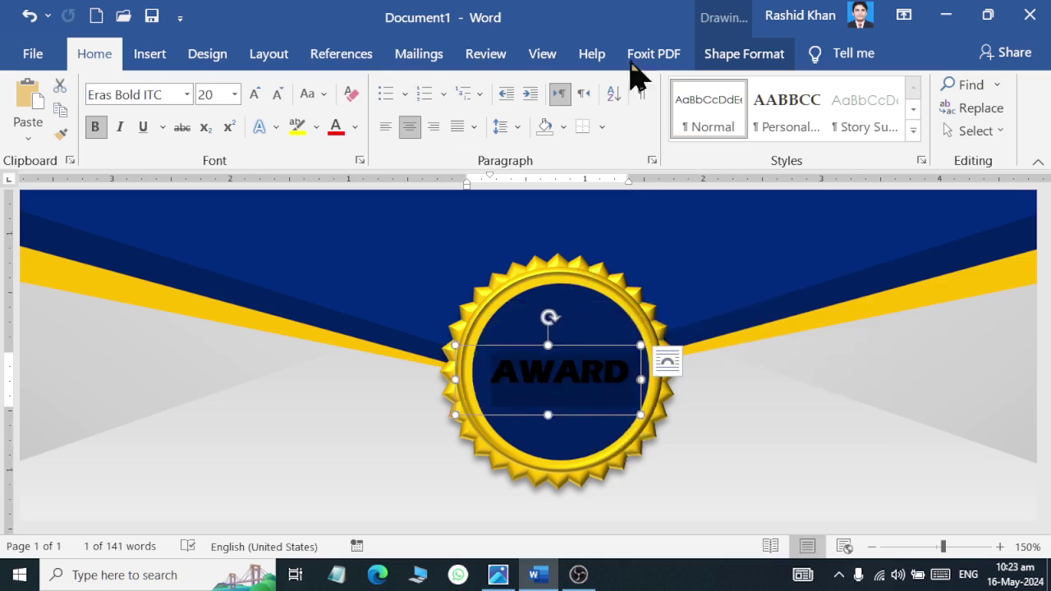
- Give the AWARD text a gold fill and a matching text outline colour
left_click(772, 54)
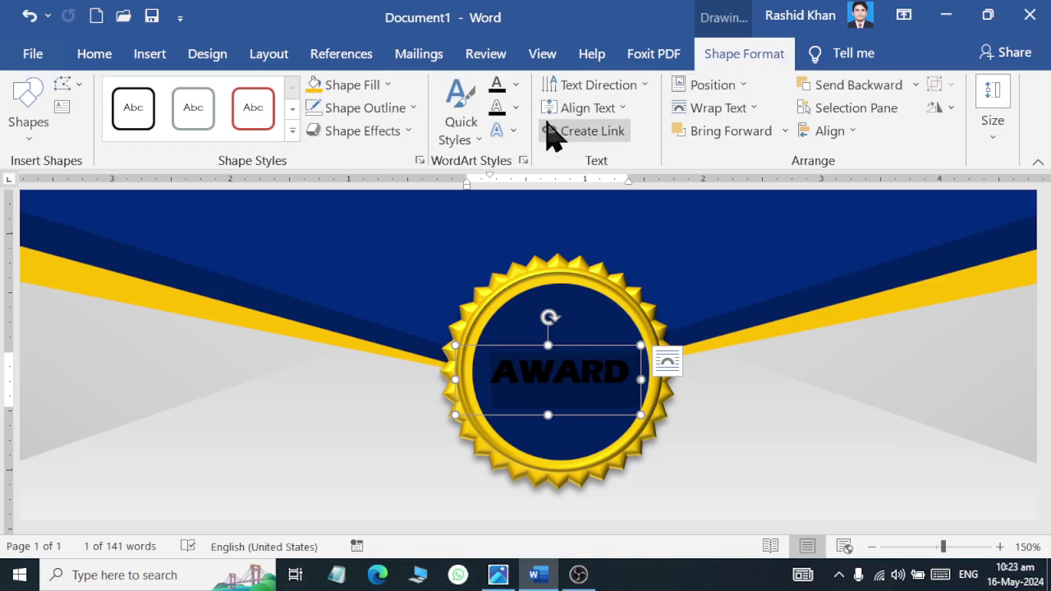
left_click(515, 84)
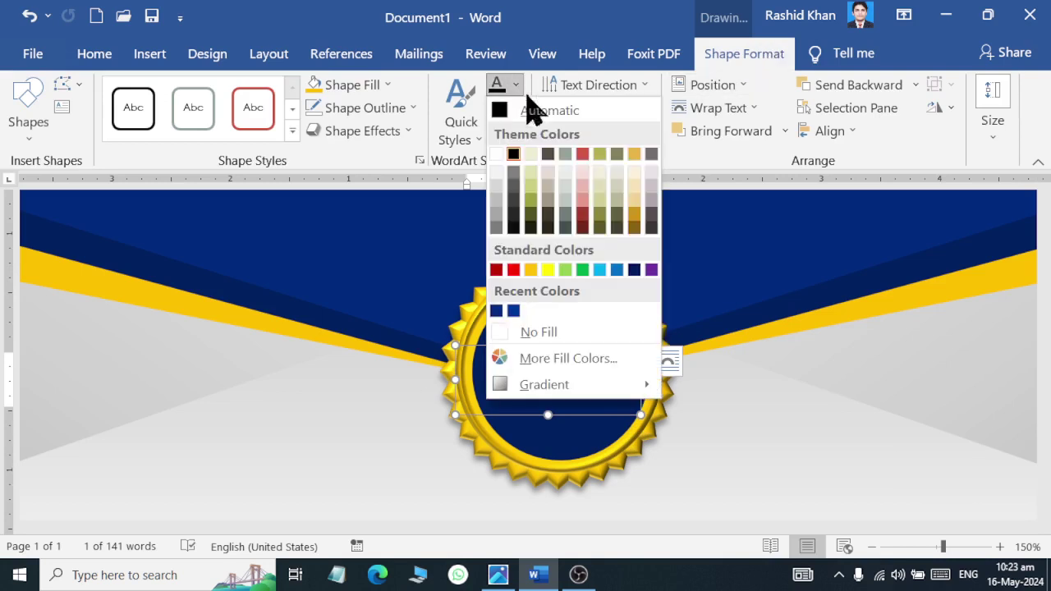
left_click(530, 269)
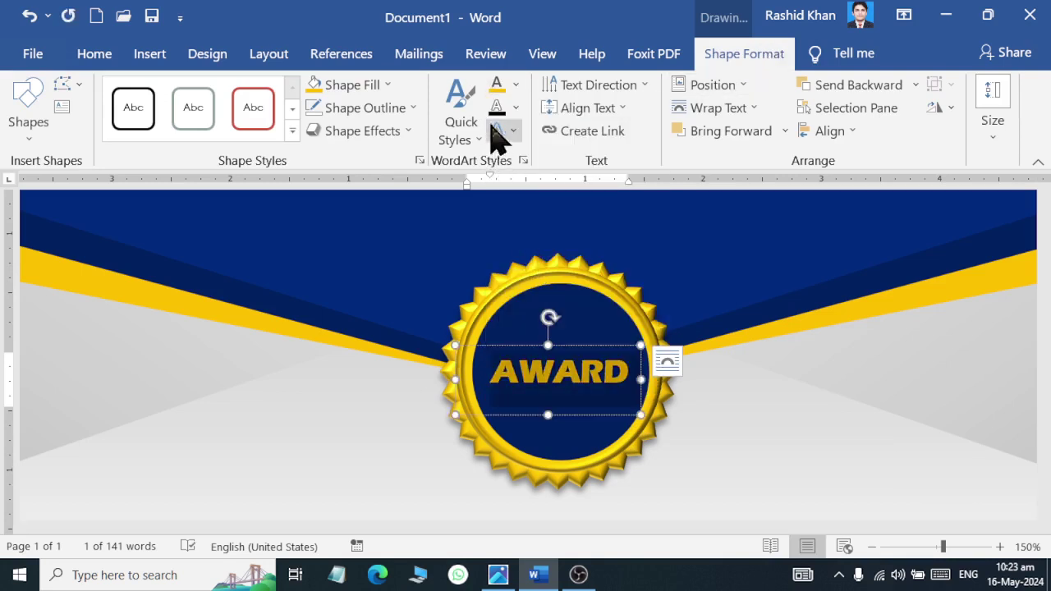
left_click(515, 108)
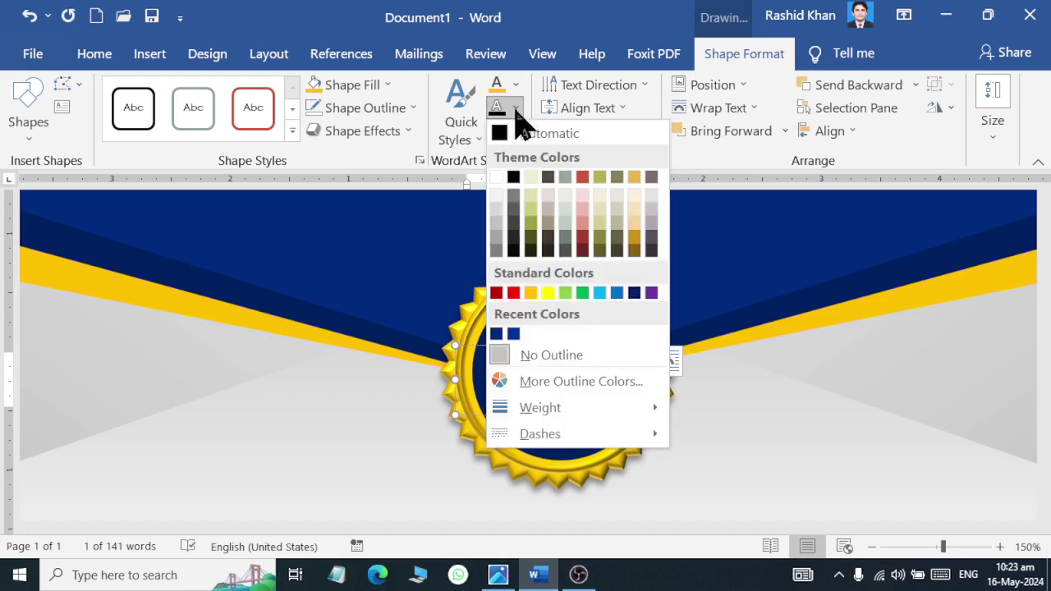
left_click(531, 292)
left_click(758, 433)
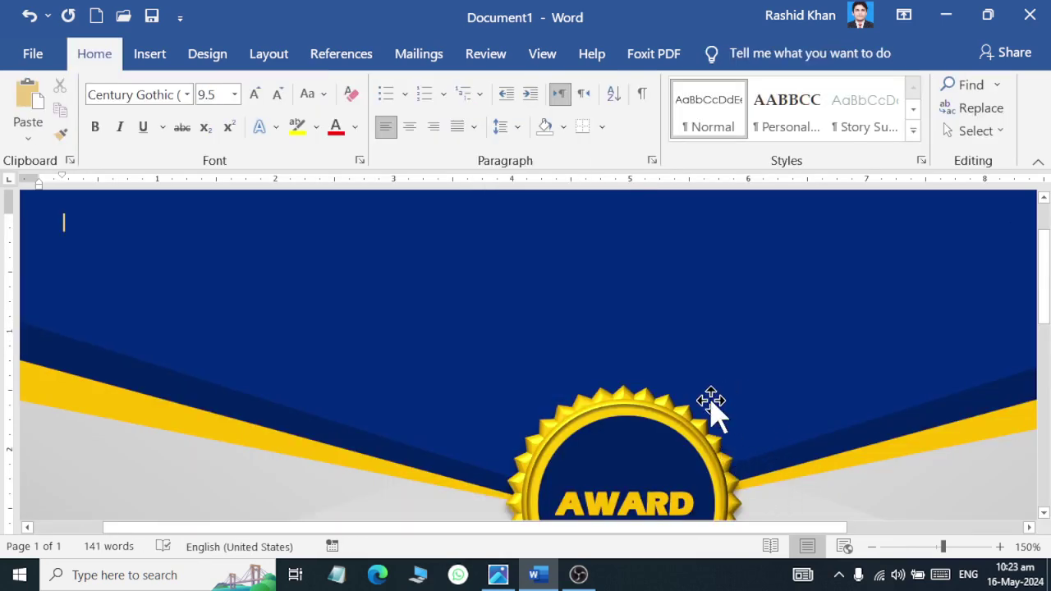
- Scroll through the page to check the certificate, then switch to the Photos reference Shape Assignment6.jpg
scroll(711, 361, "down", 6, "ctrl")
scroll(711, 394, "down", 3, "ctrl")
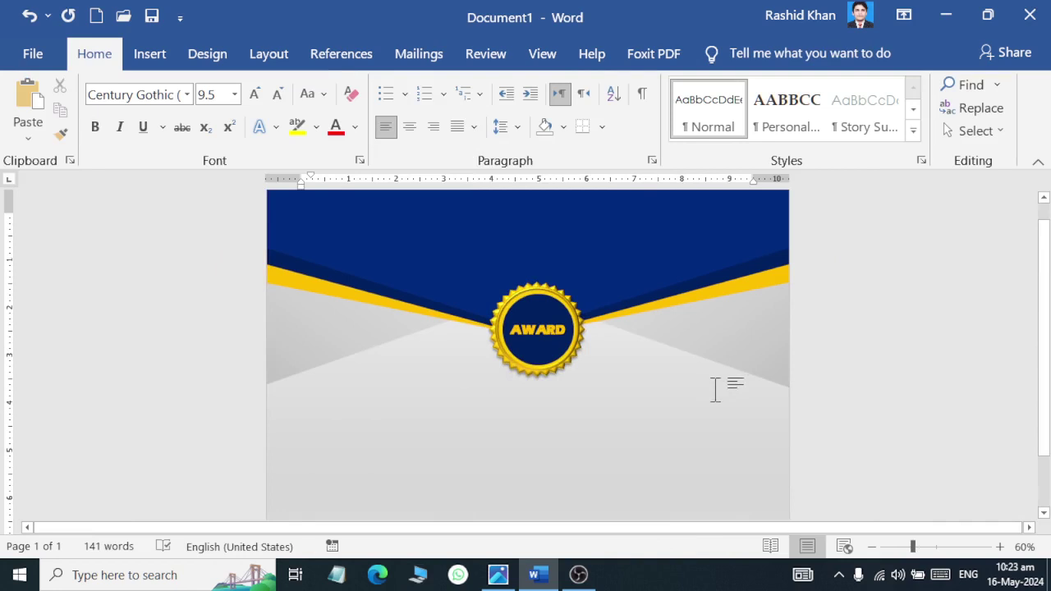
scroll(714, 390, "down", 1, "ctrl")
scroll(714, 388, "up", 1, "ctrl")
scroll(713, 387, "up", 1, "ctrl")
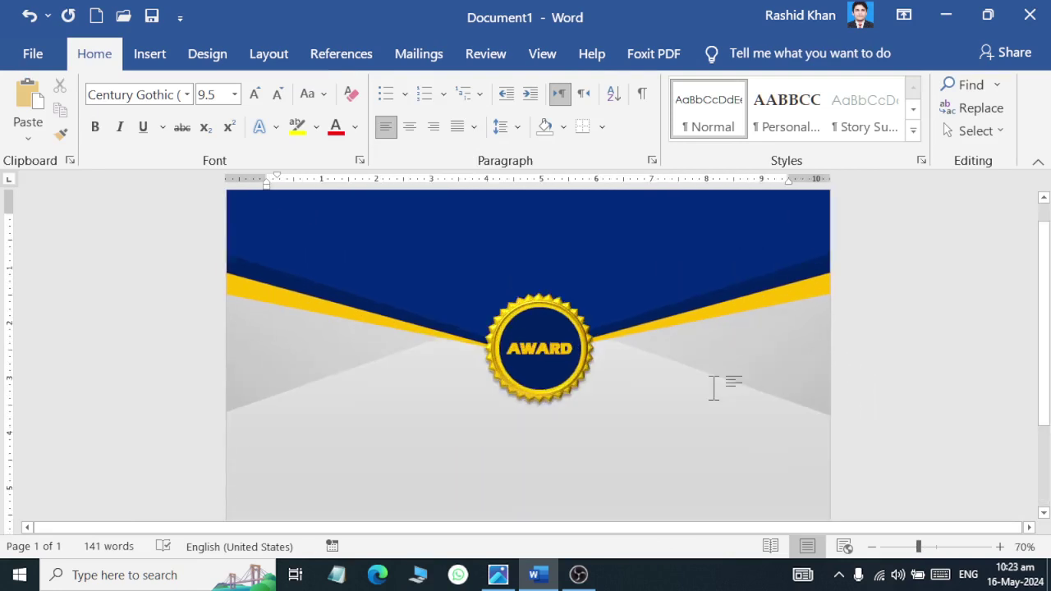
scroll(712, 387, "down", 1, "ctrl")
scroll(708, 380, "up", 1, "ctrl")
scroll(697, 383, "up", 1, "ctrl")
scroll(694, 373, "down", 2, "ctrl")
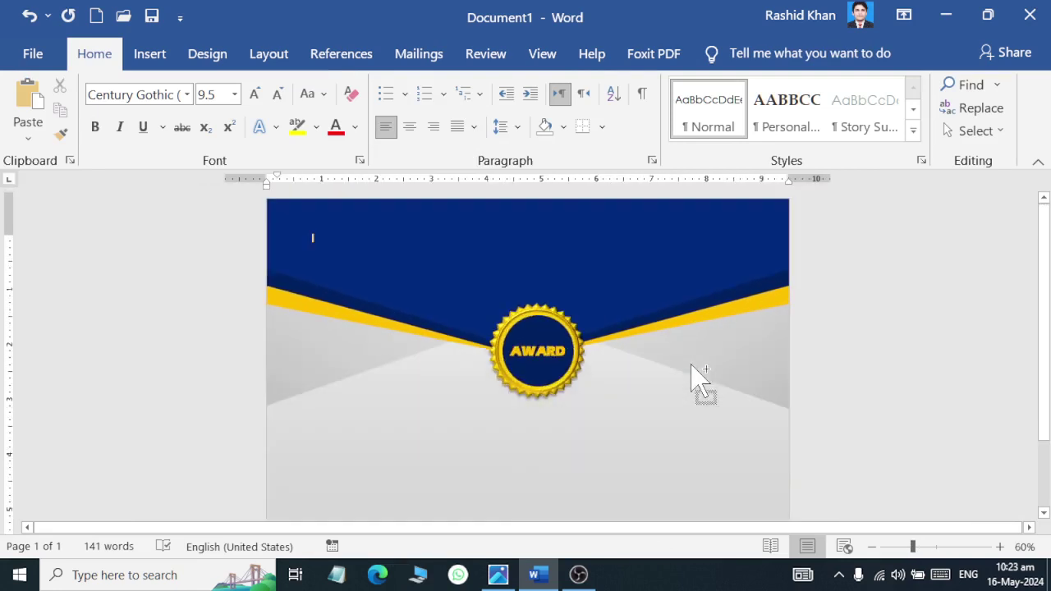
left_click(692, 368)
scroll(691, 378, "down", 1)
scroll(691, 379, "down", 1)
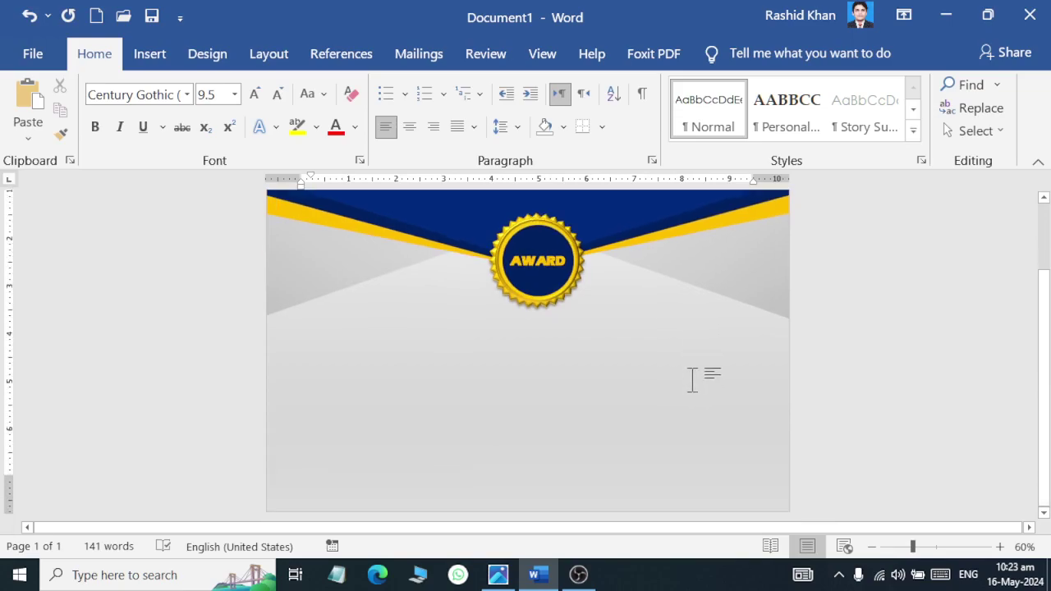
key("alt+Tab")
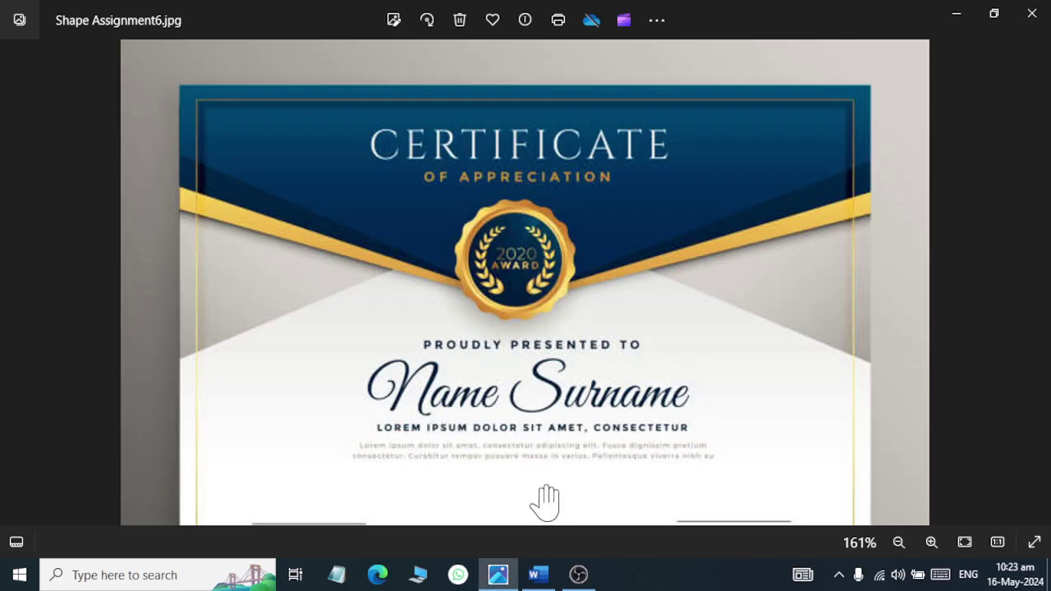